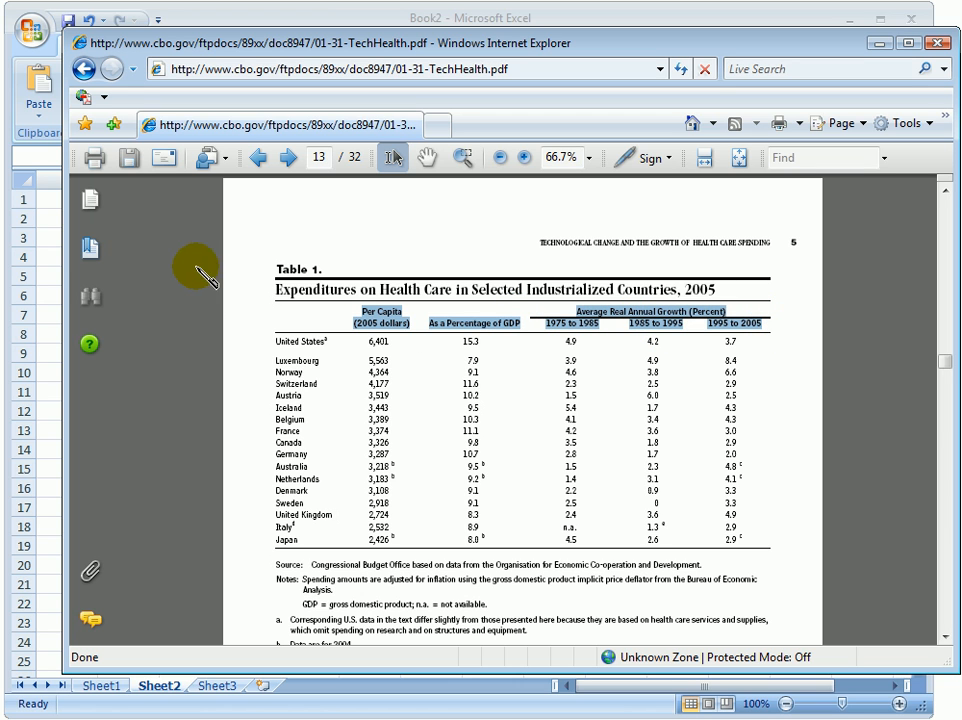
Switch to Excel, try pasting the copied column headings from C2 downward, and undo the paste
left_click(53, 255)
left_click(240, 240)
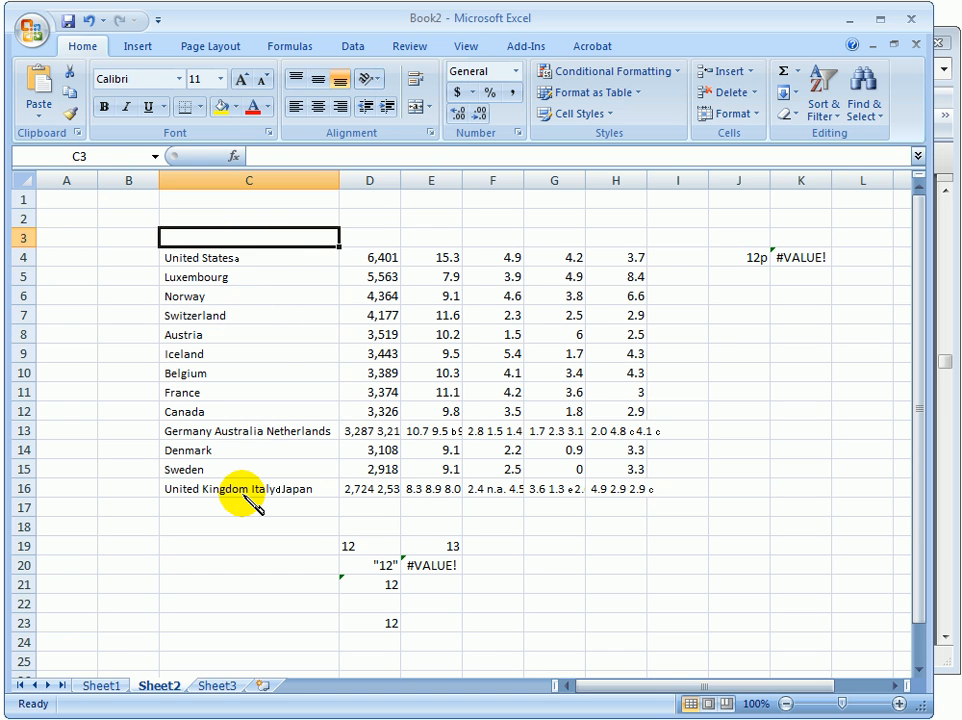
left_click(252, 219)
key("ctrl+v")
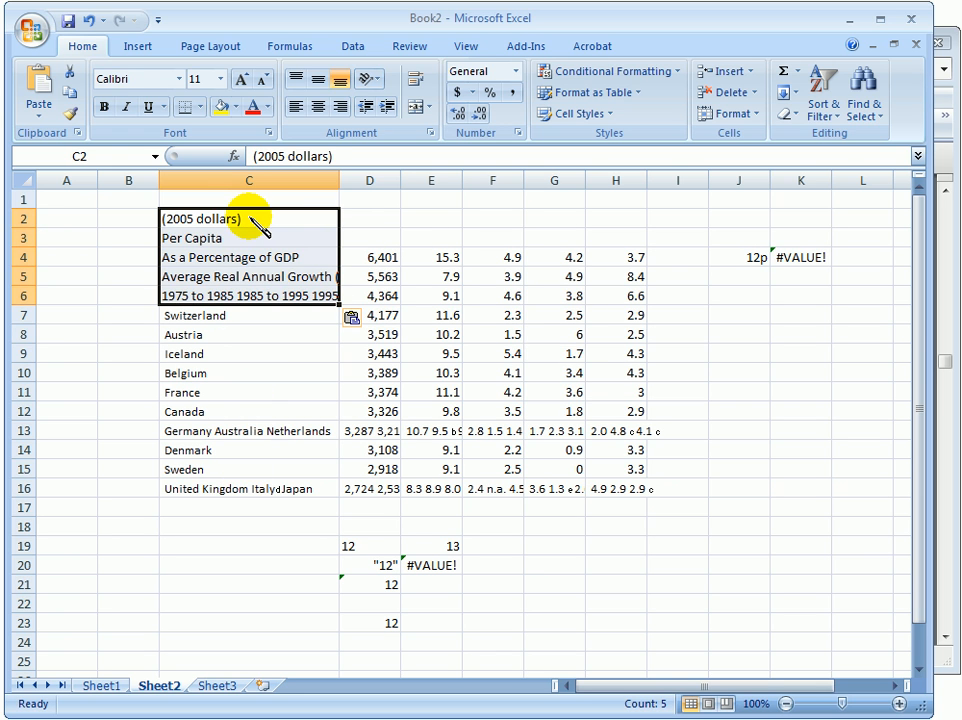
left_click(120, 277)
key("ctrl+z")
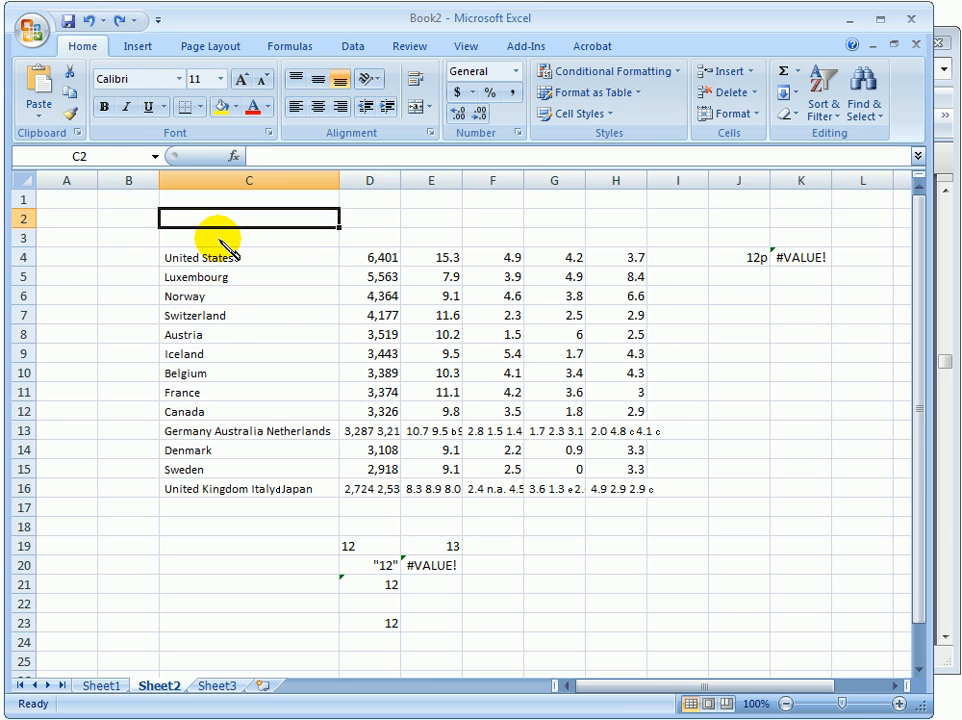
left_click(168, 236)
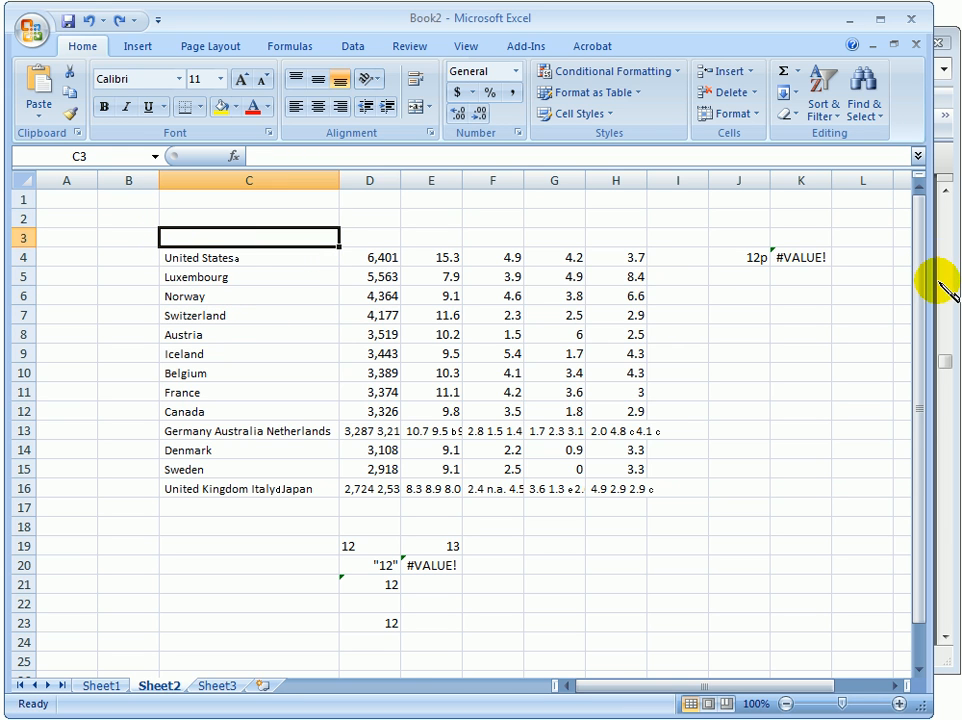
Narrow the Excel window and move the browser window beside it so sheet and PDF table can be used together
left_click_drag(935, 288, 623, 293)
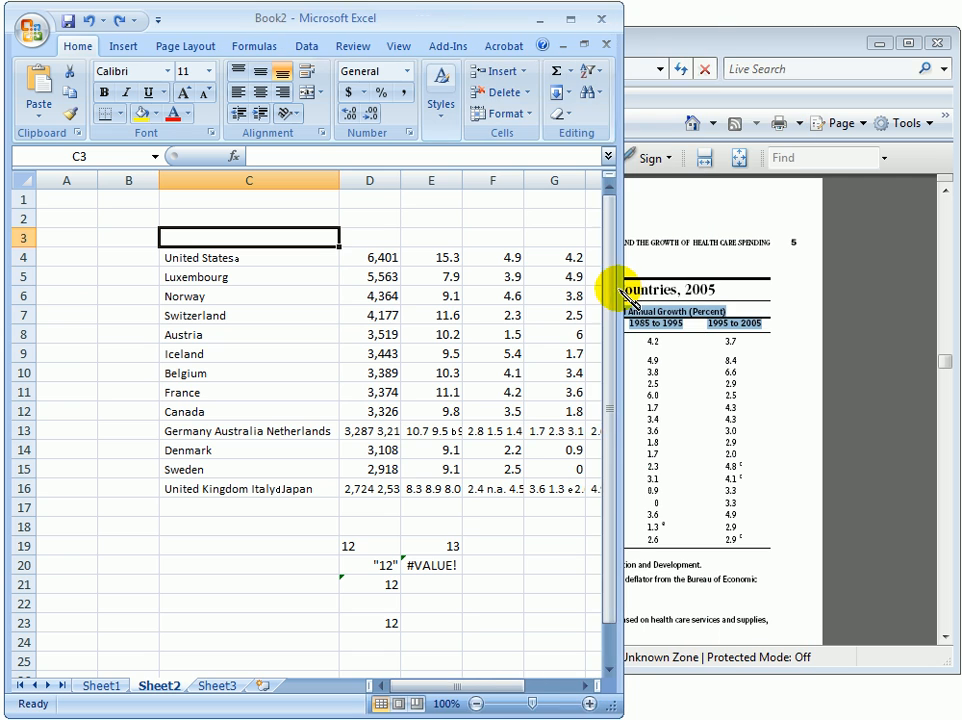
left_click(727, 50)
left_click_drag(822, 37, 961, 24)
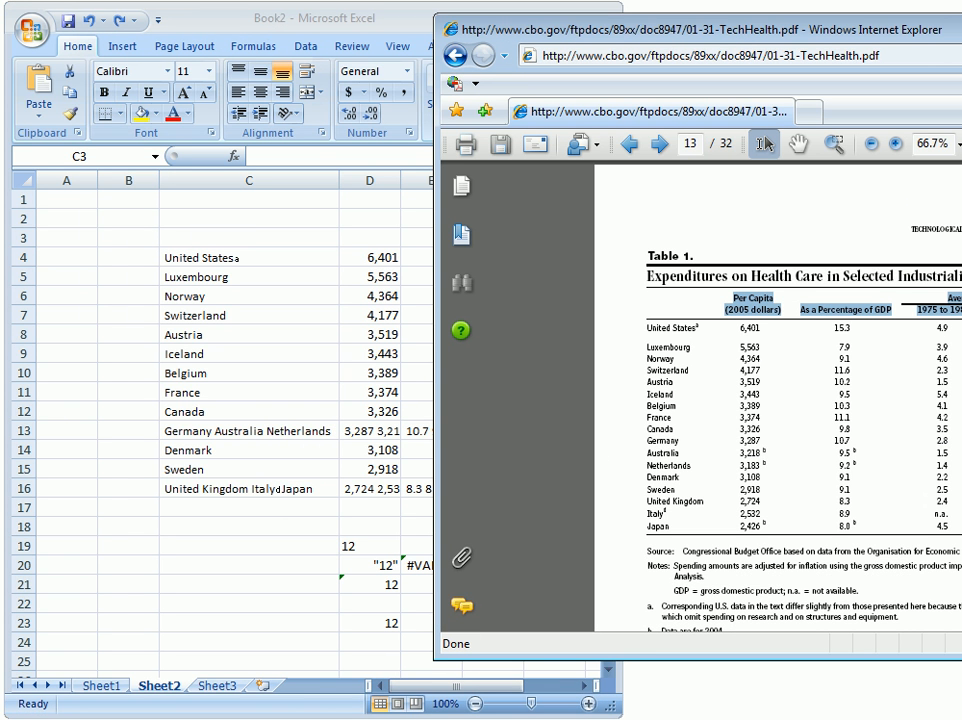
Copy the "Per Capita (2005 dollars)" heading from the PDF into column D, keeping only "Per Capita" in D3
left_click_drag(724, 308, 780, 312)
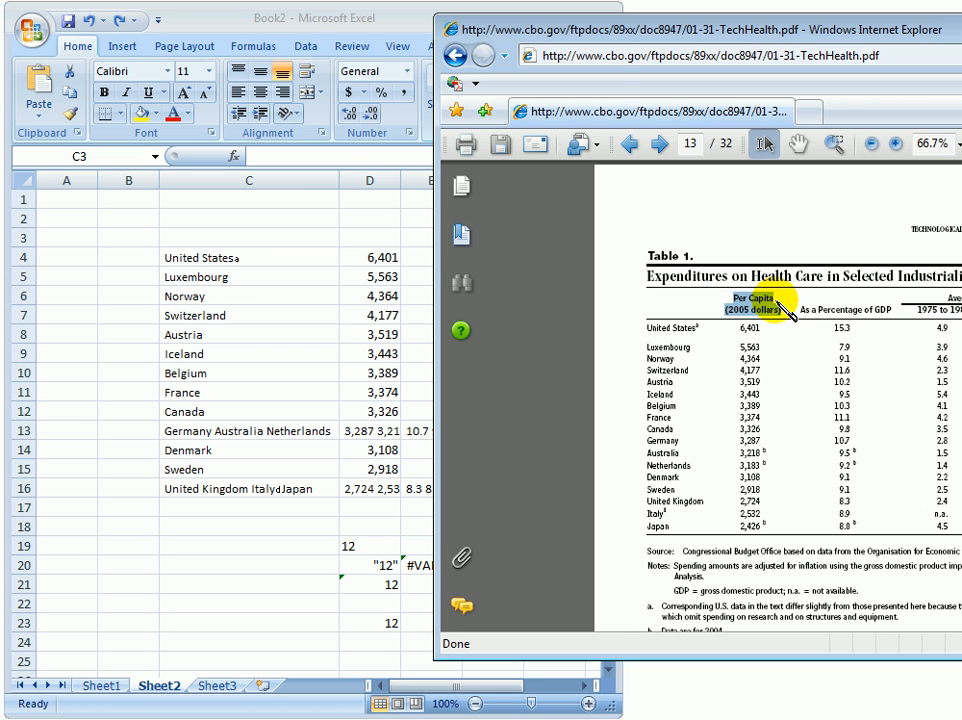
left_click(381, 238)
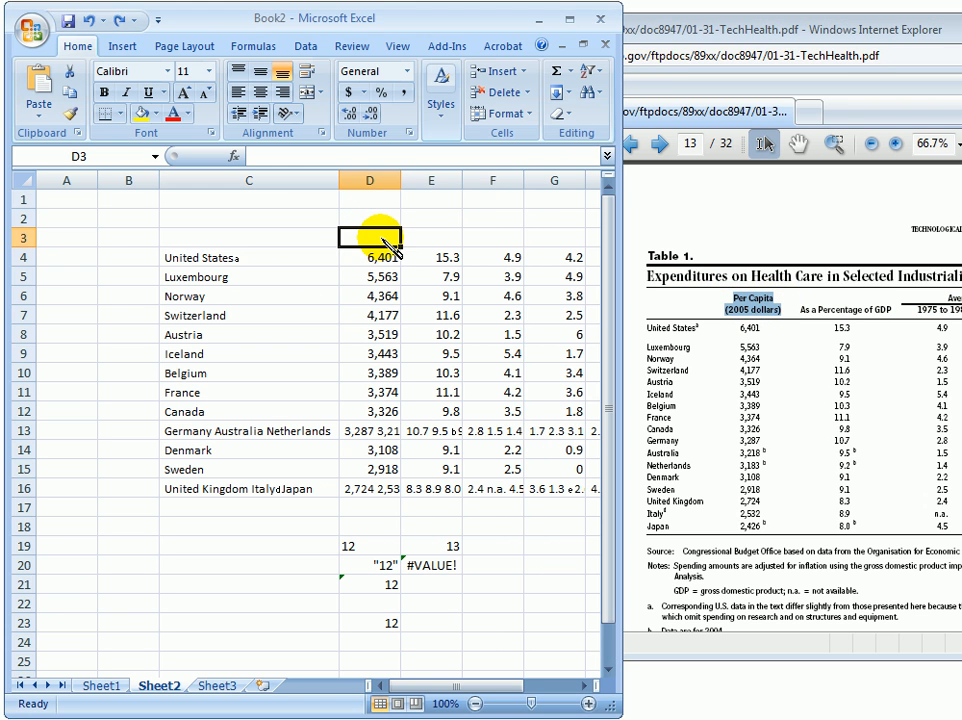
type("(2005 dollars) Per Capita")
key("Return")
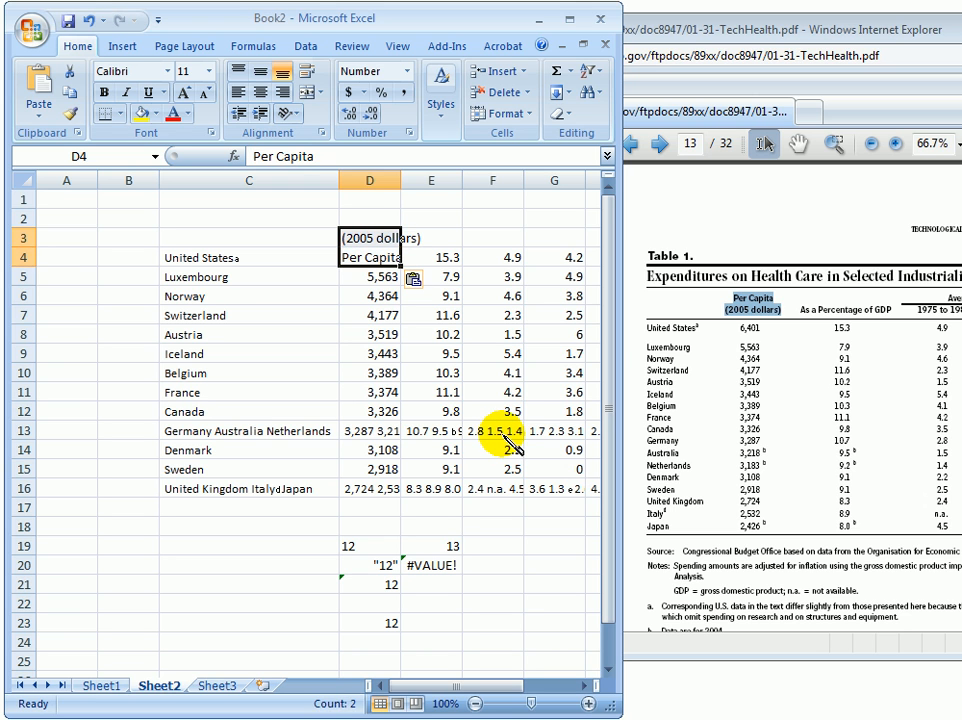
key("Down")
key("ctrl+z")
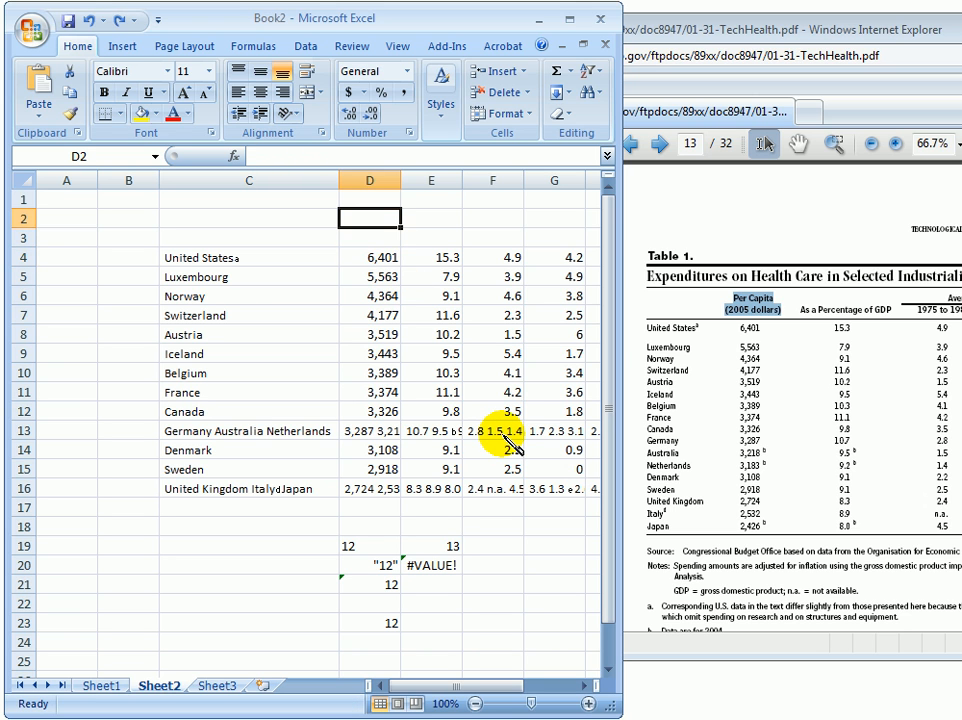
type("(2005 dollars) Per Capita")
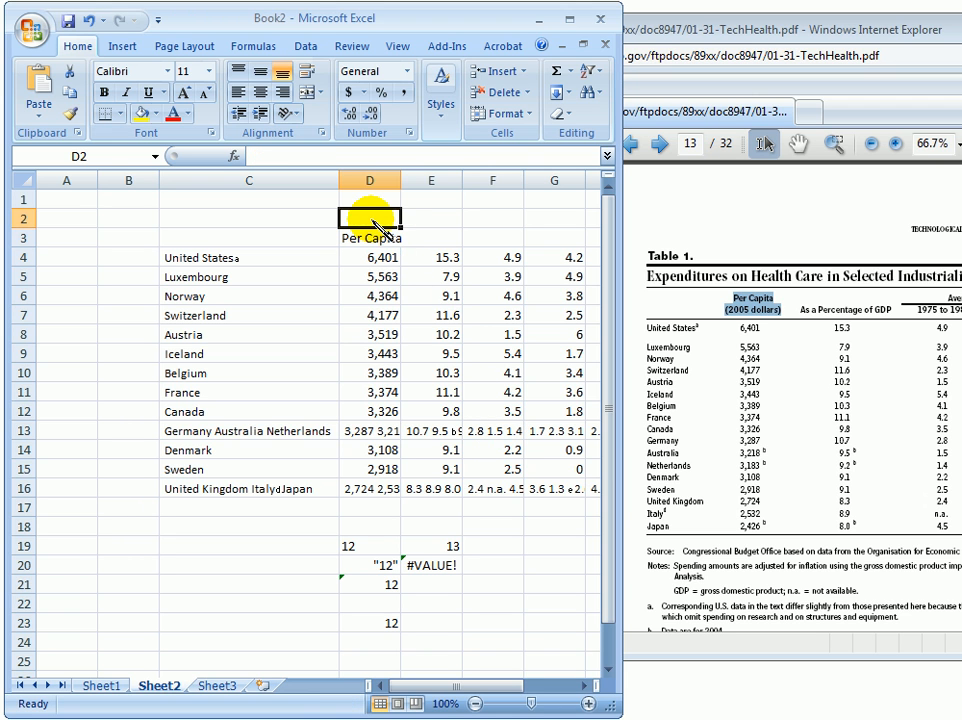
left_click(372, 238)
Copy the heading "As a Percentage of GDP" from the PDF table into cell E3
left_click(812, 305)
left_click_drag(804, 306, 872, 312)
key("ctrl+c")
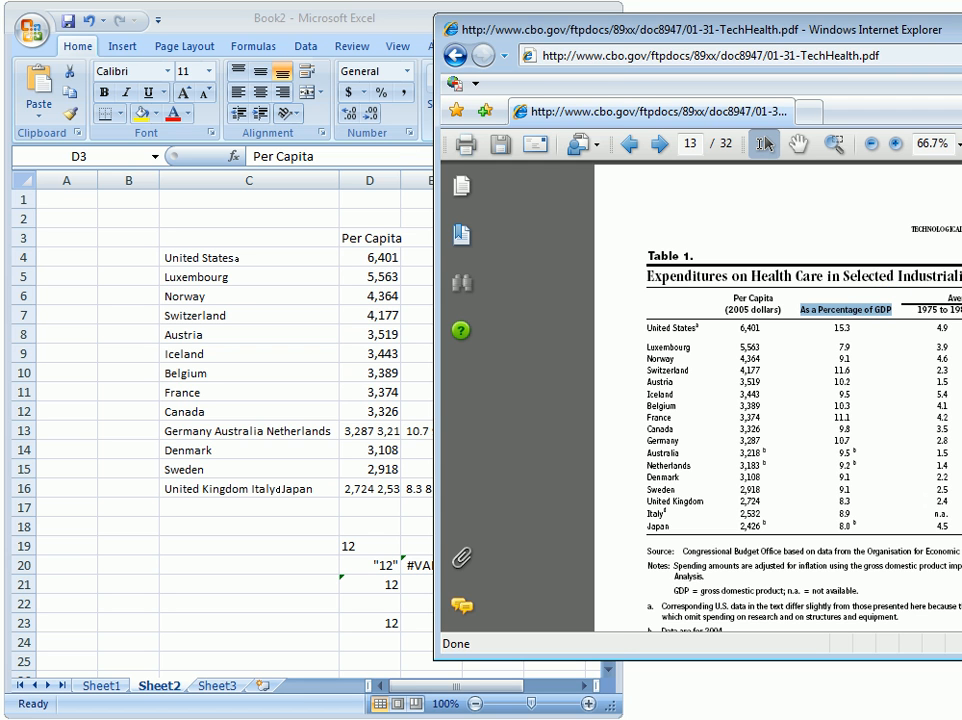
left_click(420, 240)
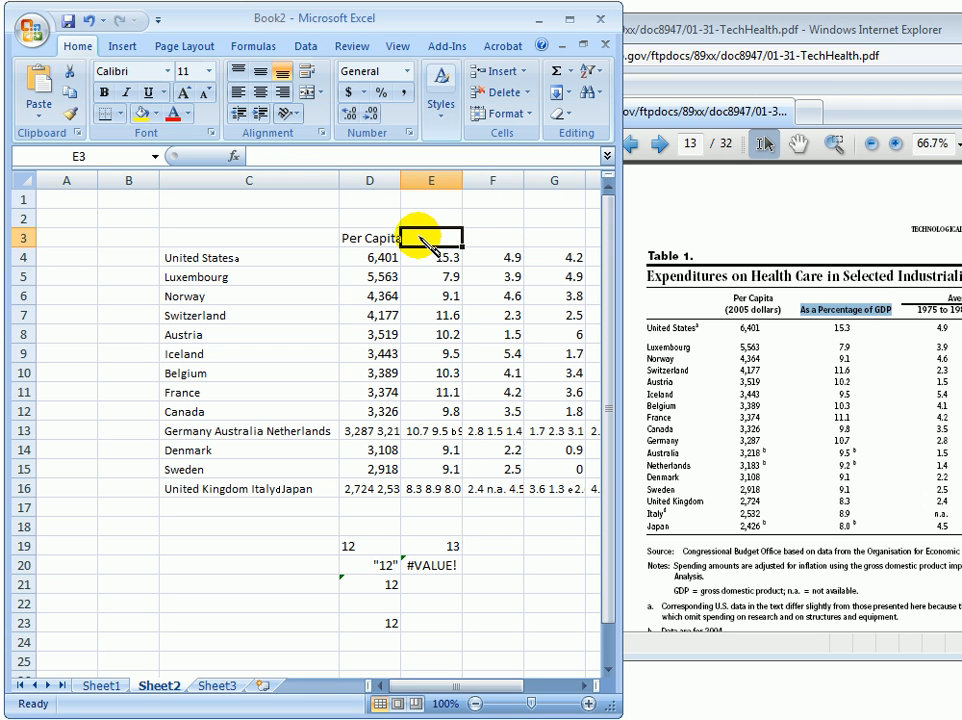
key("ctrl+v")
Copy the heading "1975 to 1985" from the PDF table into cell F3
left_click(928, 308)
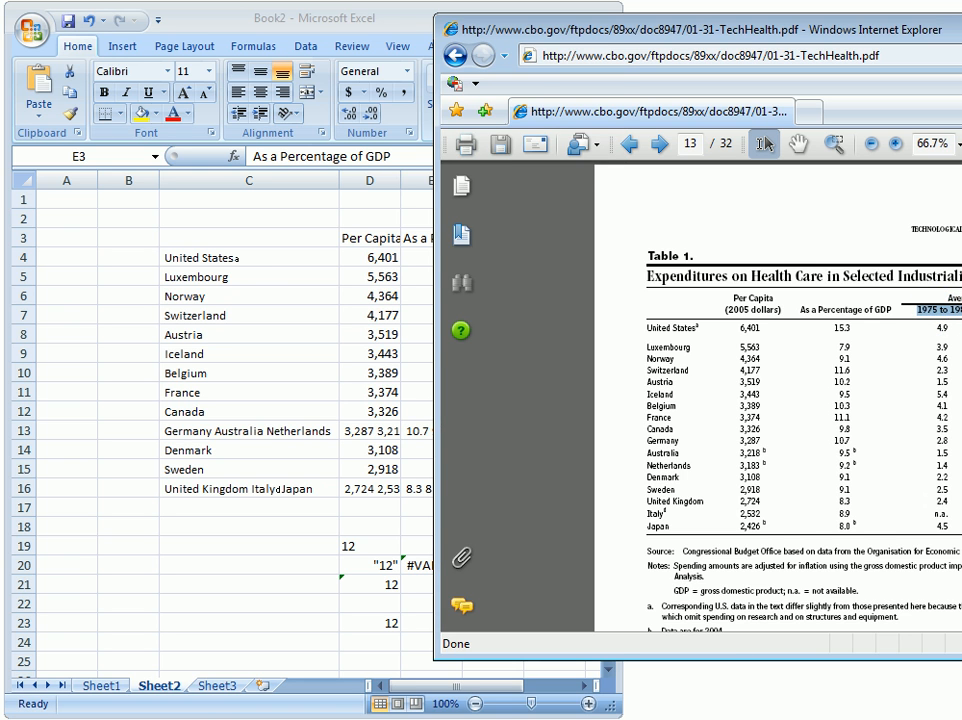
scroll(778, 398, "up", 3)
left_click(240, 288)
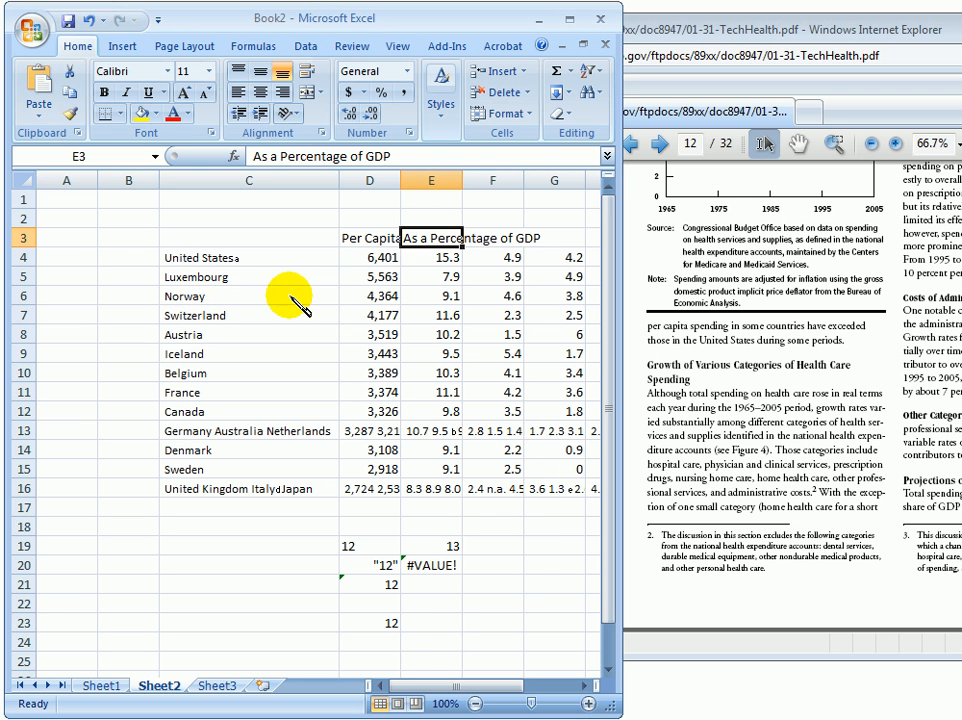
left_click(533, 240)
key("Left")
type("1975 to 1985")
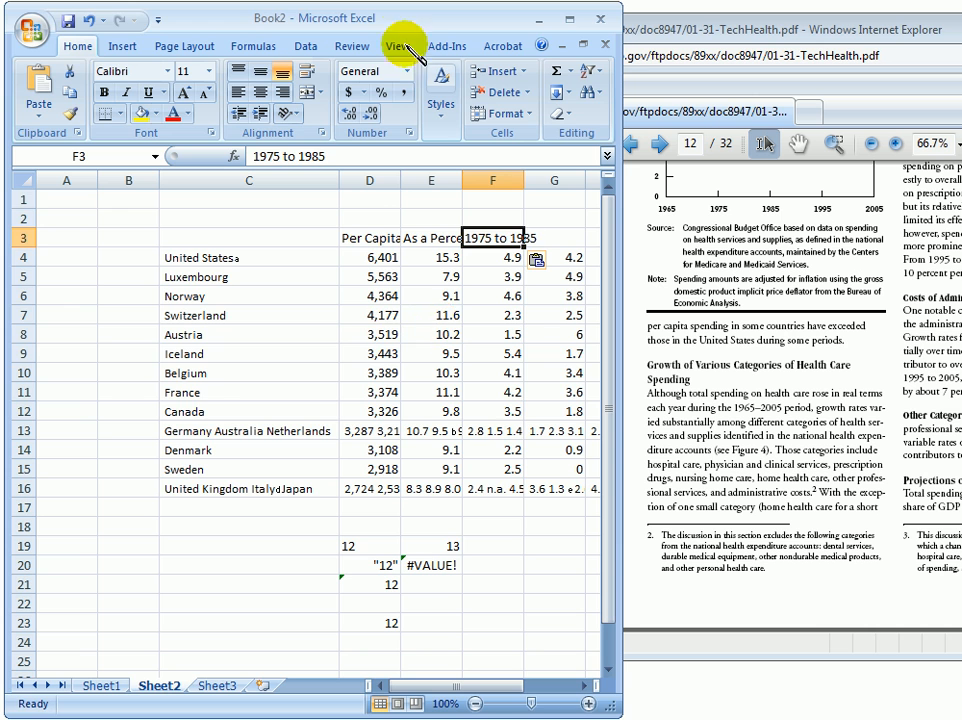
Widen the Excel window to show columns up to L and move the browser window fully into view
left_click_drag(419, 11, 245, 19)
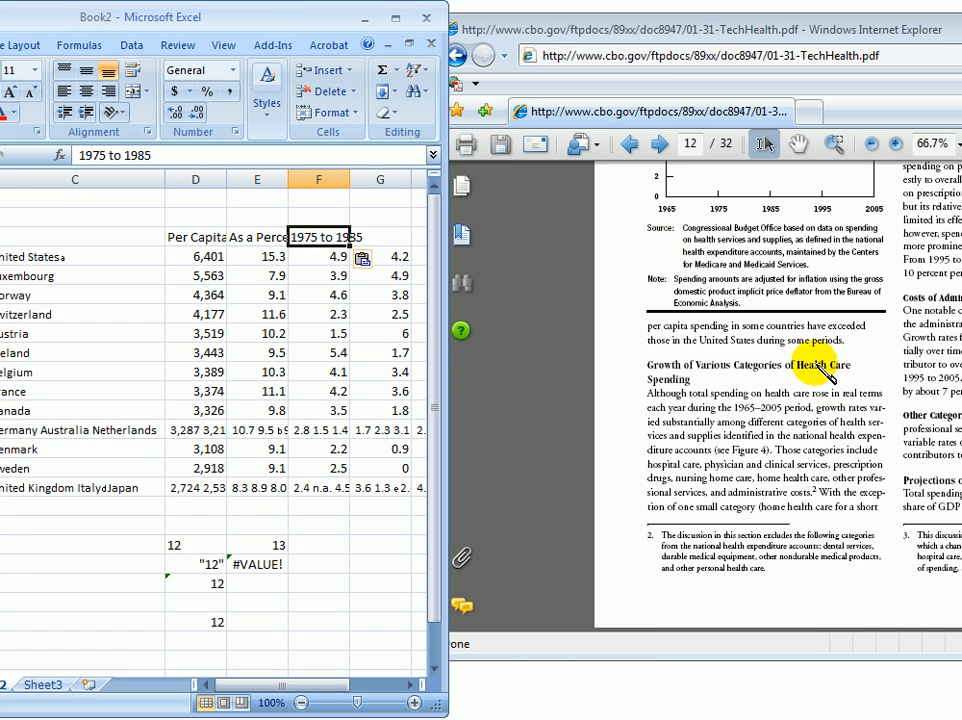
left_click(546, 222)
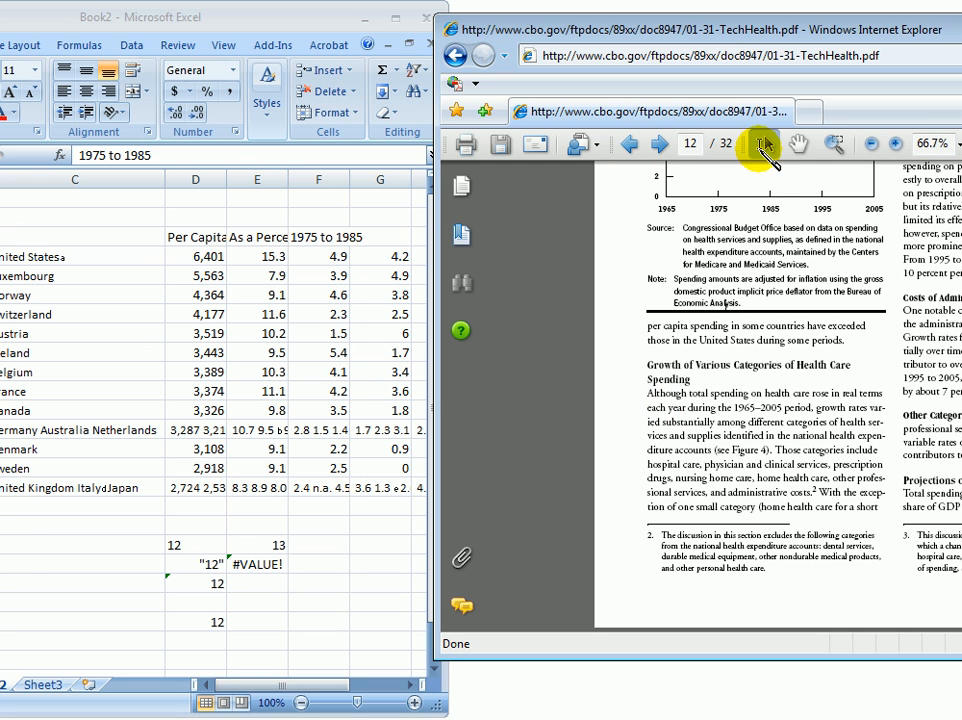
left_click(765, 147)
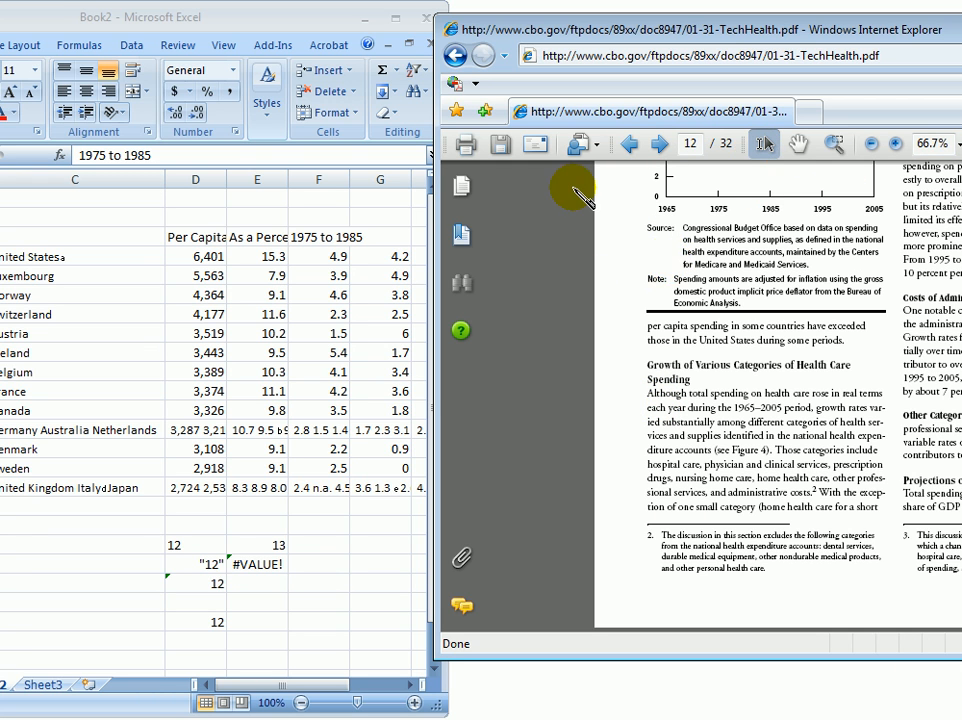
left_click(315, 334)
left_click_drag(350, 21, 509, 19)
left_click_drag(616, 400, 898, 330)
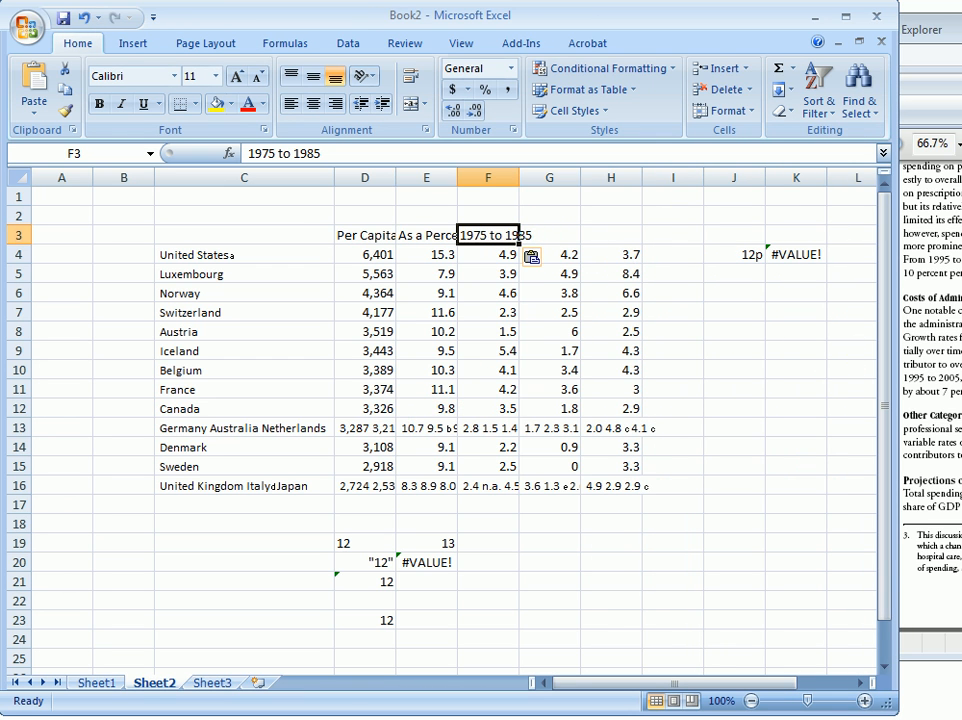
left_click(937, 293)
left_click_drag(816, 21, 388, 43)
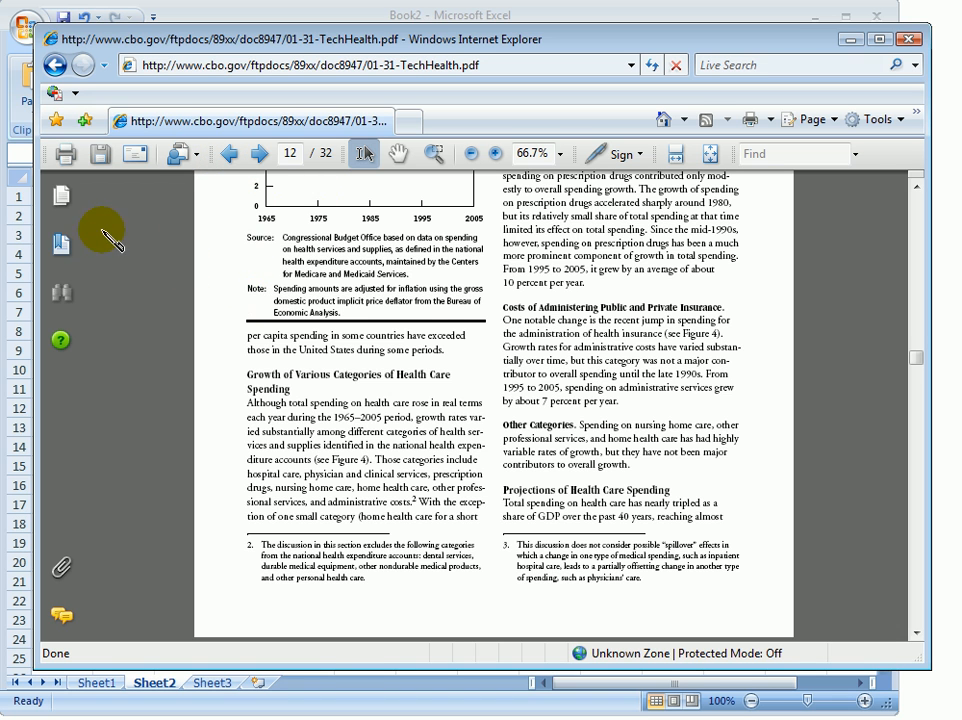
Go to page 13 of the PDF and copy the "Average Real Annual Growth (Percent)" heading from Table 1
left_click(60, 195)
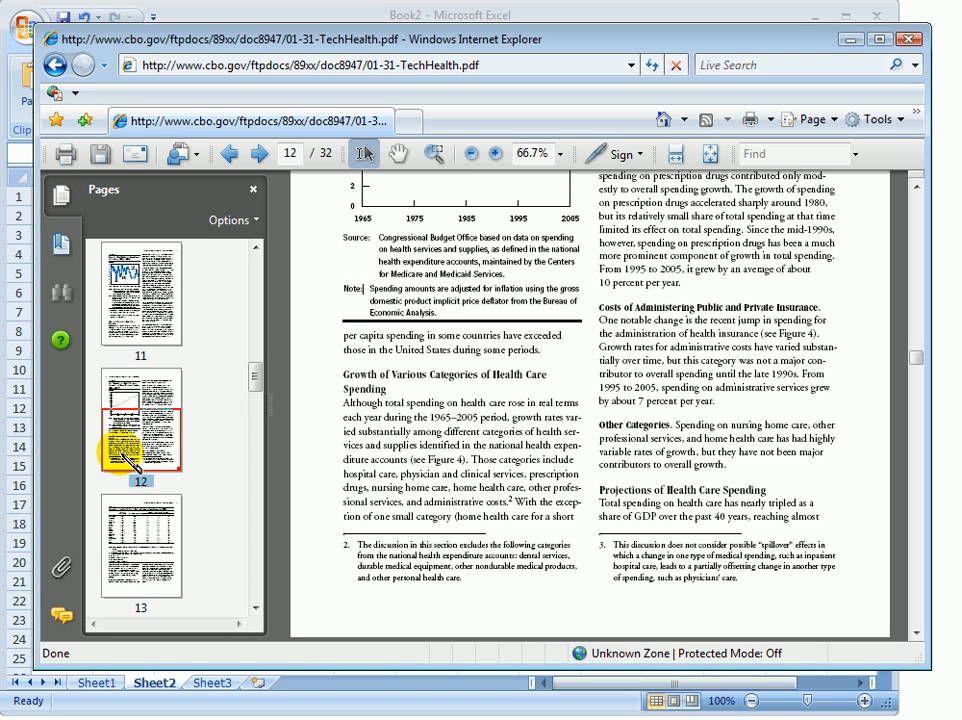
left_click(118, 560)
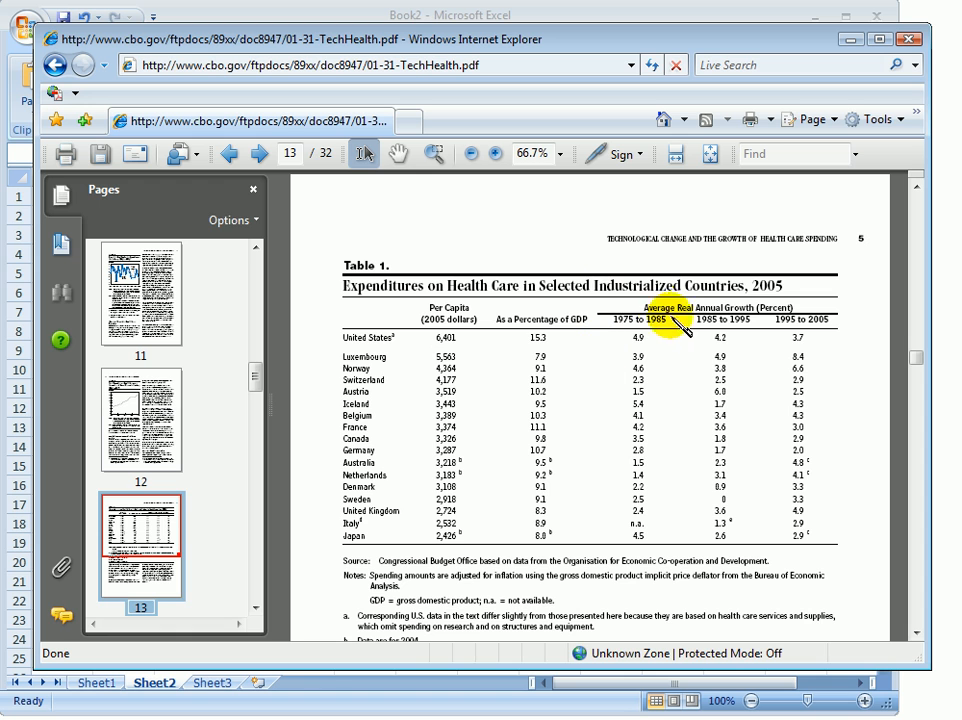
left_click_drag(648, 307, 778, 316)
key("ctrl+c")
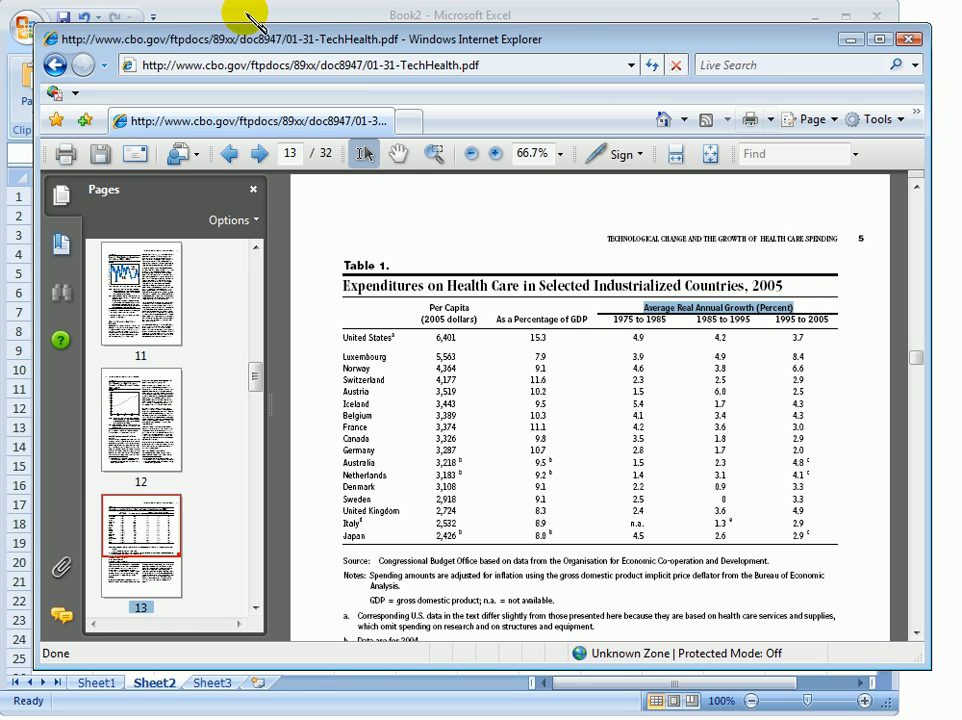
Switch to Excel and merge and center cells F2:H2 above the growth columns
left_click(190, 20)
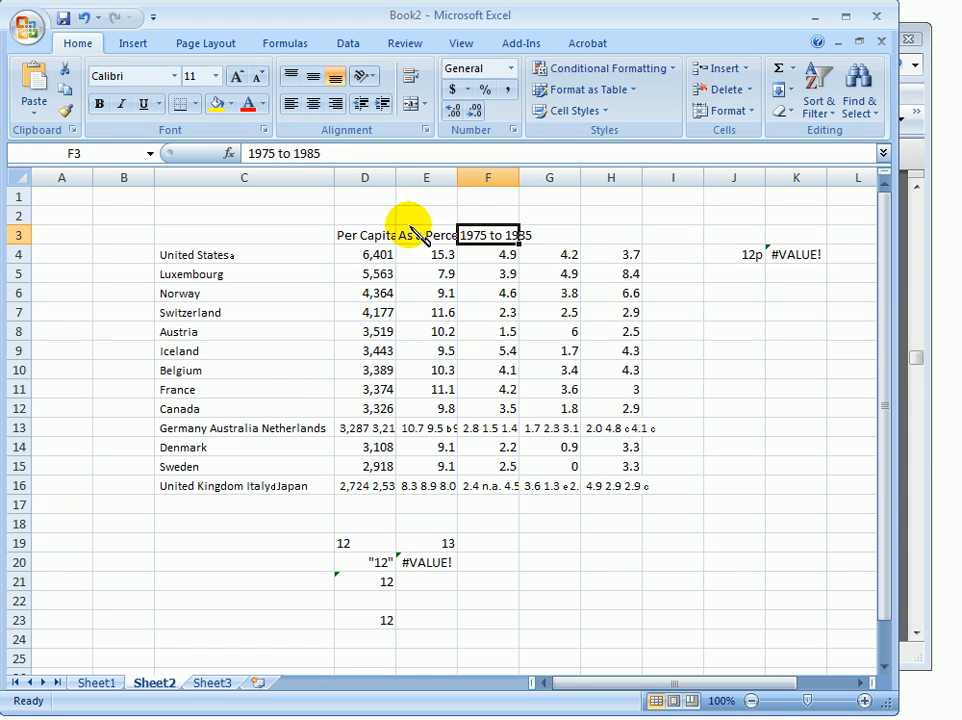
left_click(505, 217)
left_click_drag(505, 217, 605, 220)
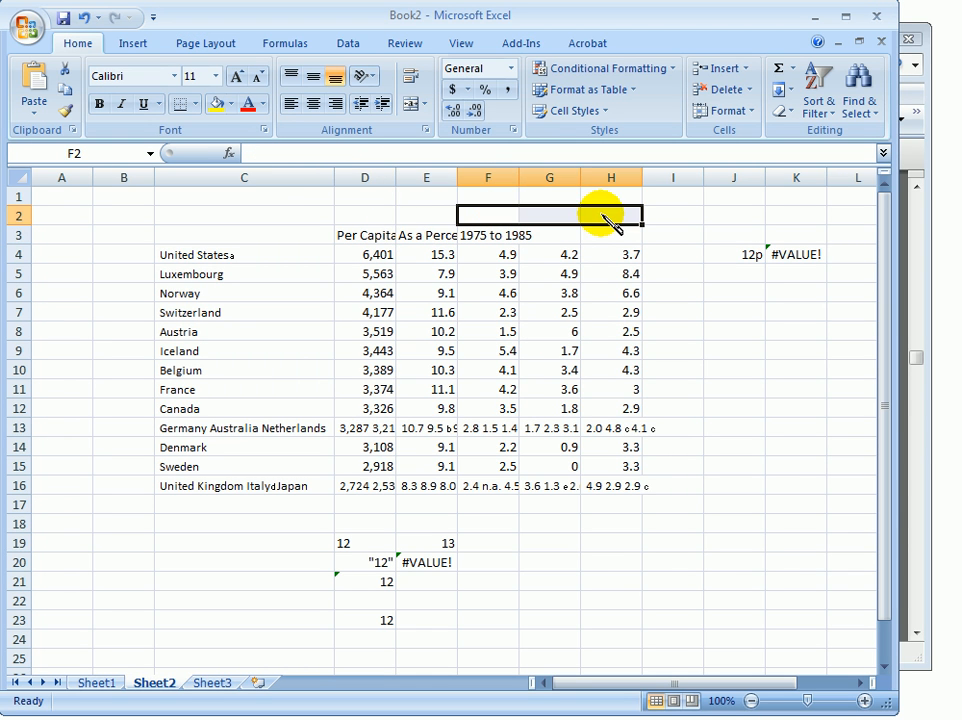
left_click(418, 106)
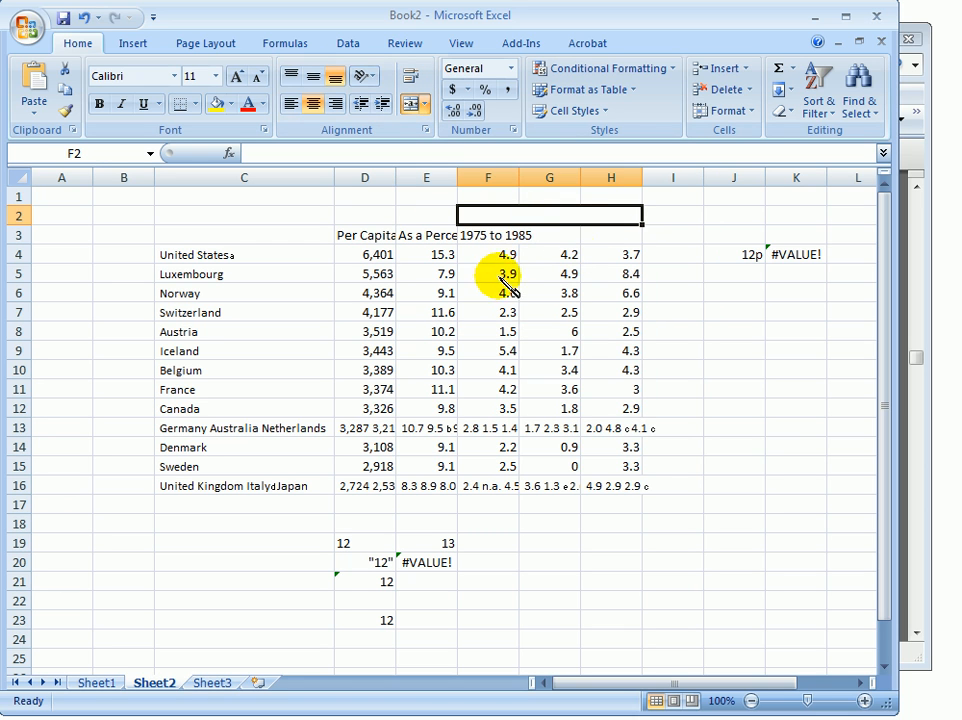
Try to paste the copied growth heading directly into the merged cell F2:H2
key("ctrl+v")
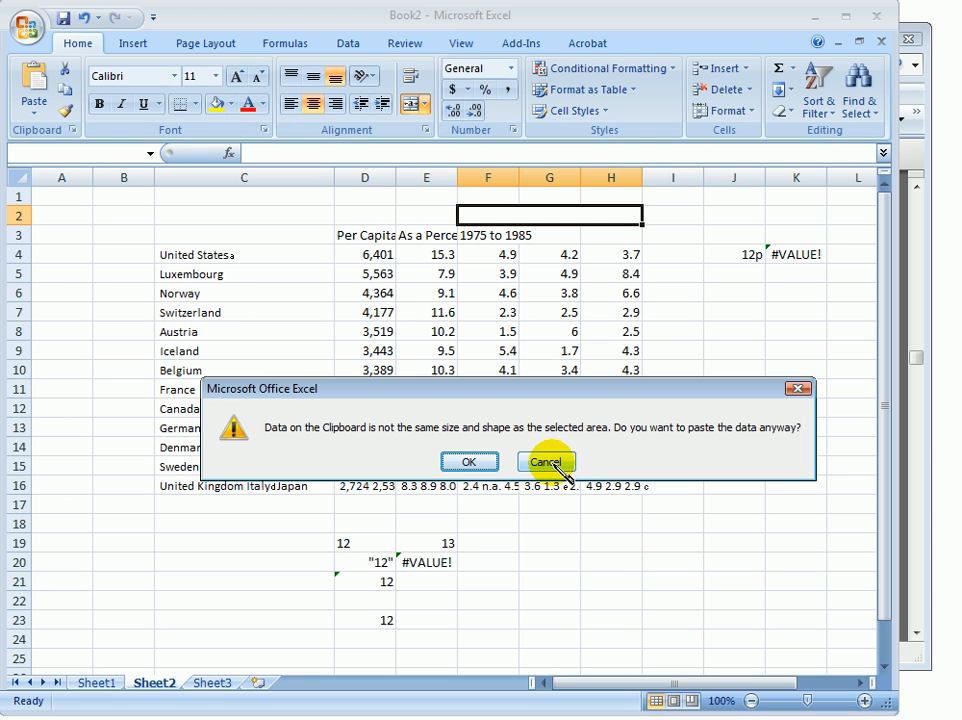
left_click(478, 466)
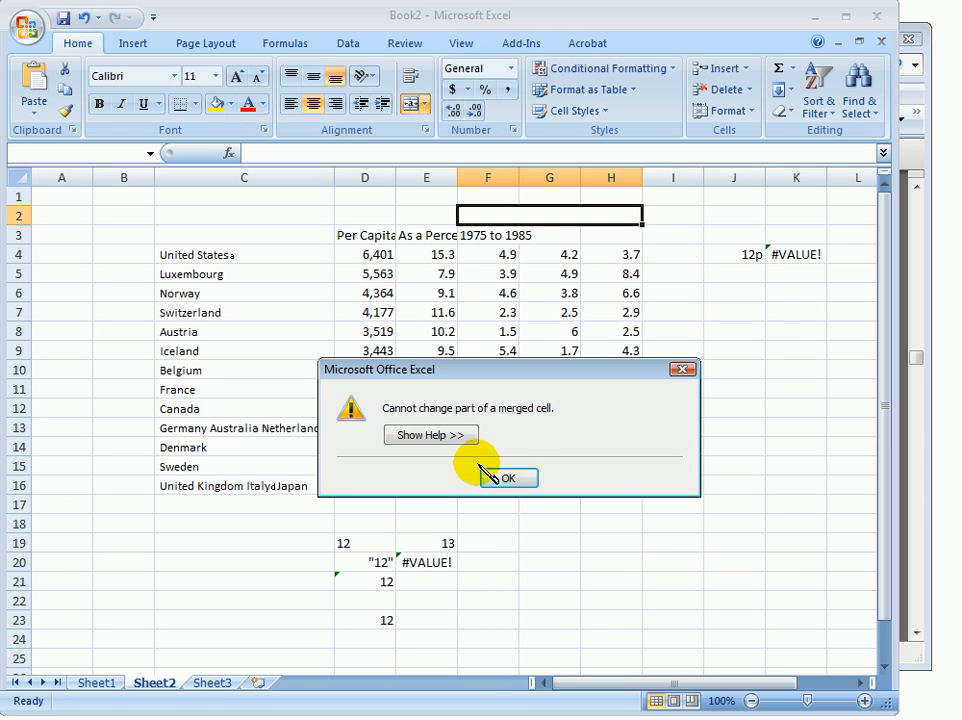
left_click(531, 486)
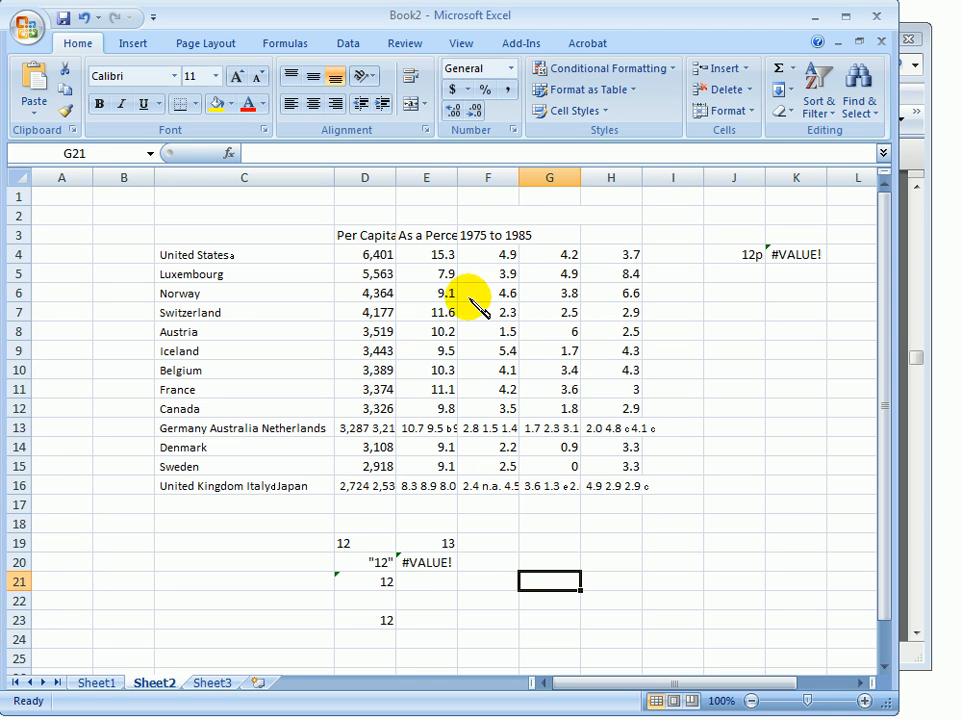
Paste "Average Real Annual Growth (Percent)" into G19 and copy that cell into the merged cell F2:H2
left_click(553, 544)
key("ctrl+v")
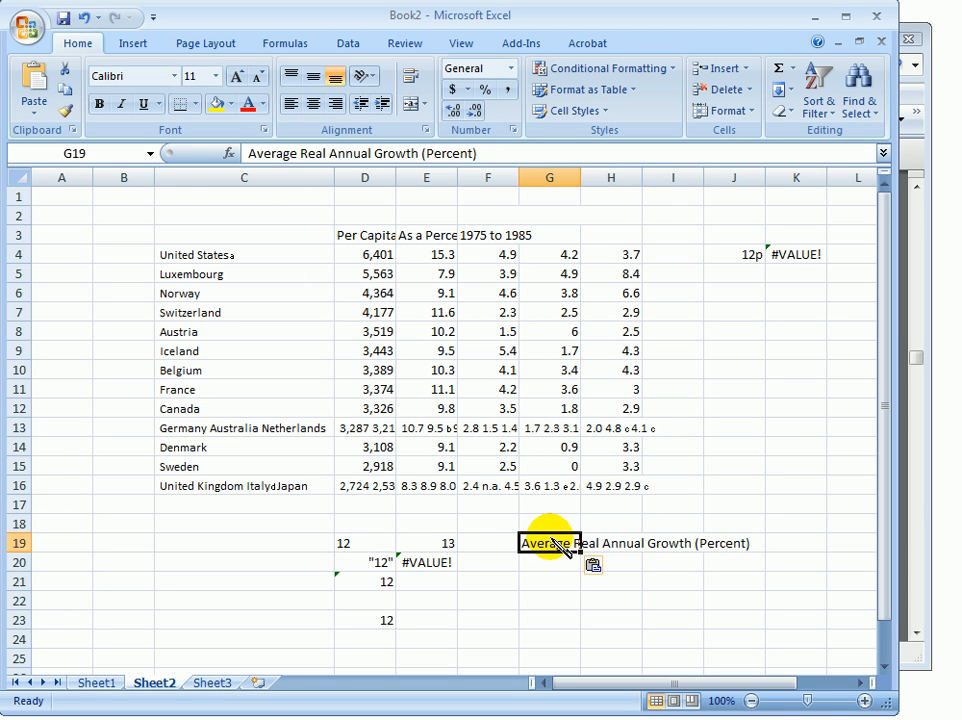
left_click(540, 580)
left_click(550, 548)
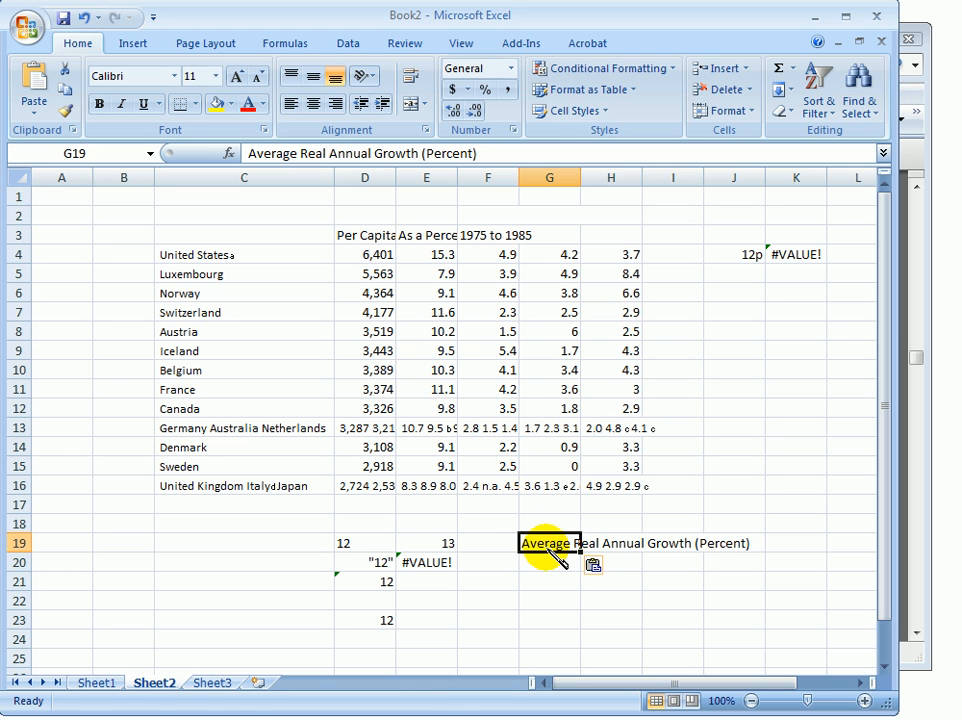
key("ctrl+c")
left_click(490, 218)
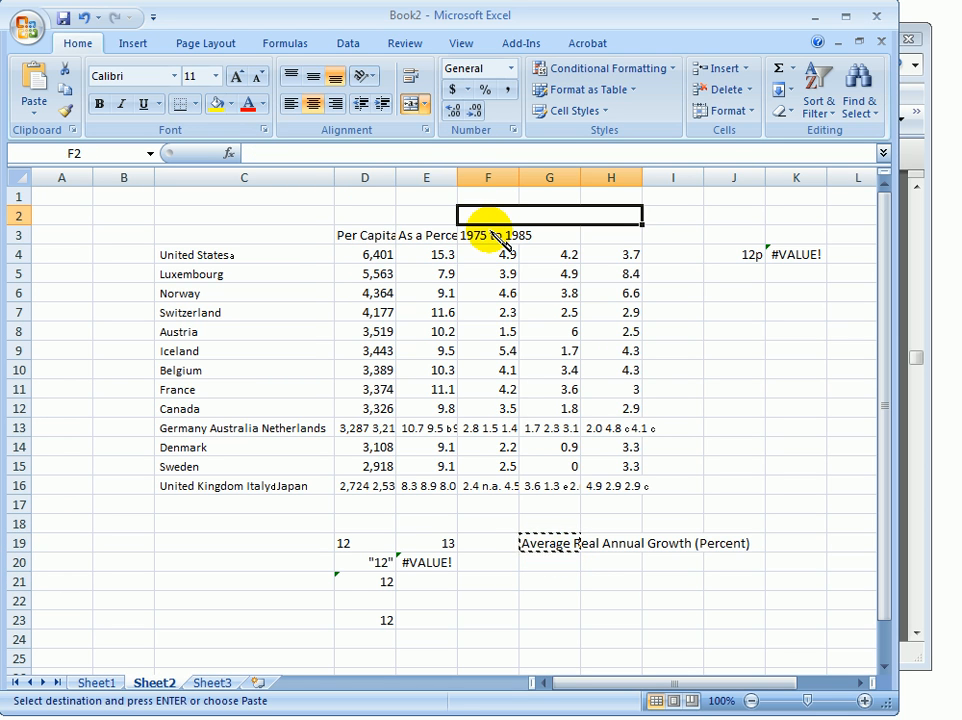
key("ctrl+v")
key("Escape")
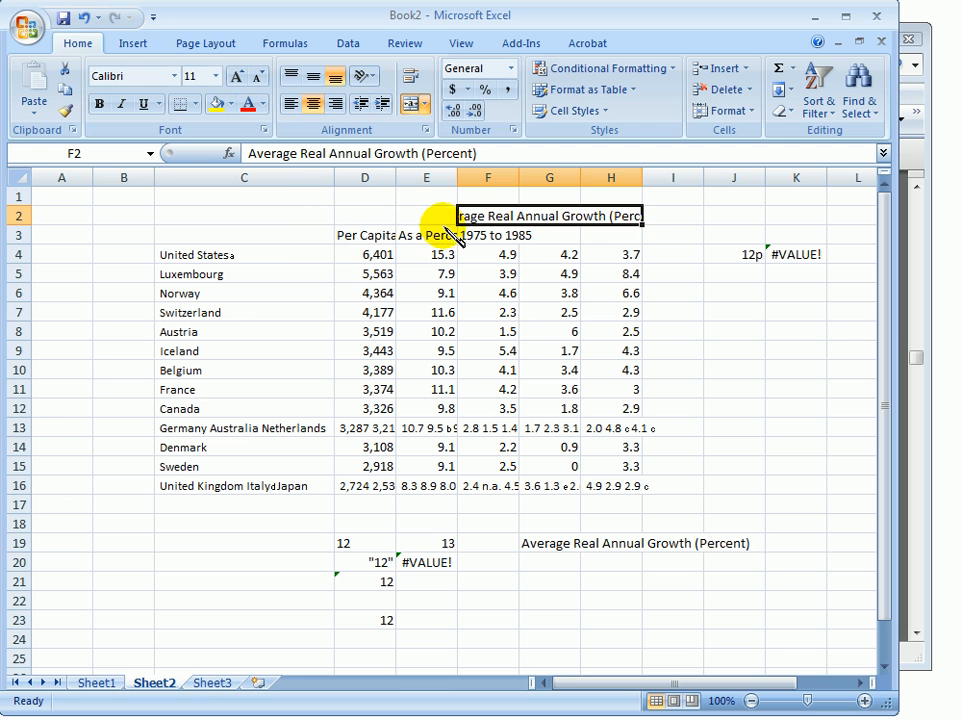
Set the font size of the merged growth heading in F2:H2 to 8
left_click(217, 77)
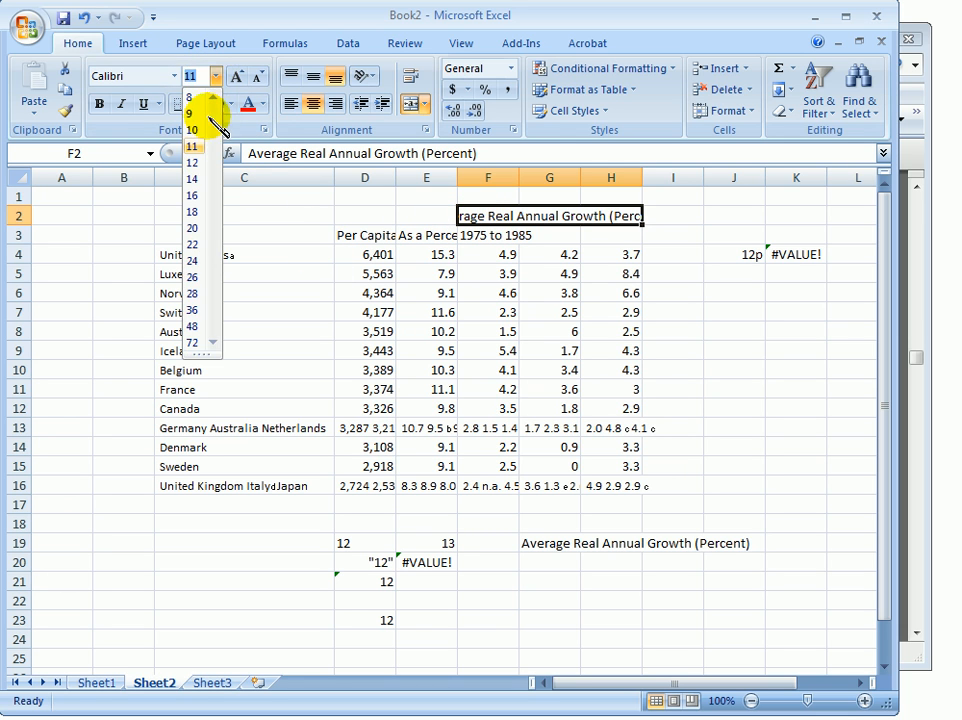
left_click(196, 97)
left_click(555, 272)
Copy the "1985 to 1995" heading from Table 1 of the PDF and paste it into Excel cell G3
left_click(495, 236)
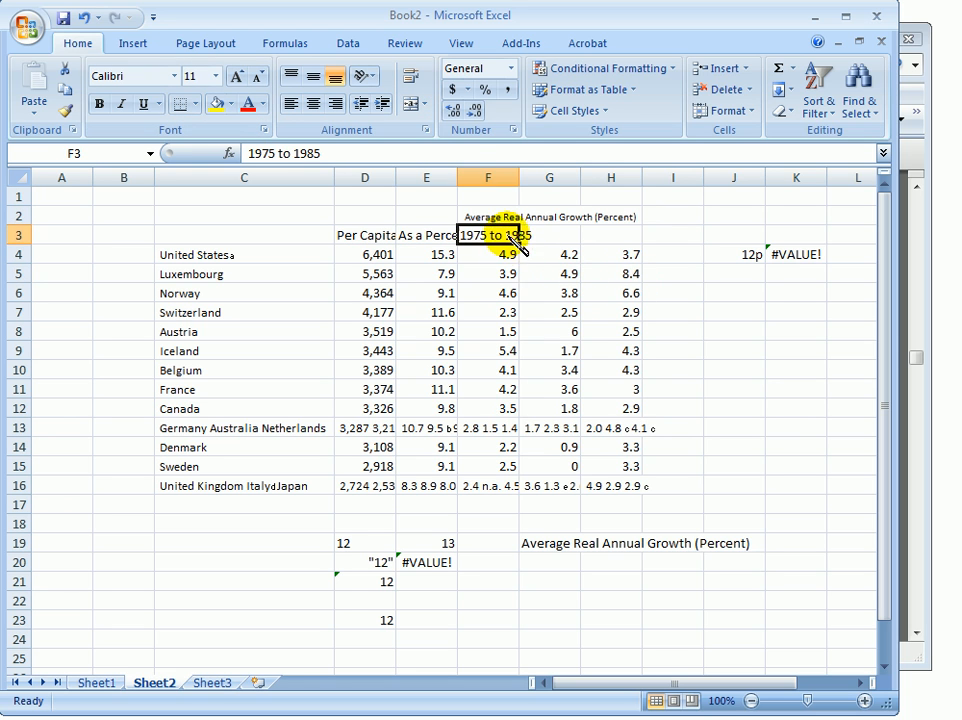
key("Right")
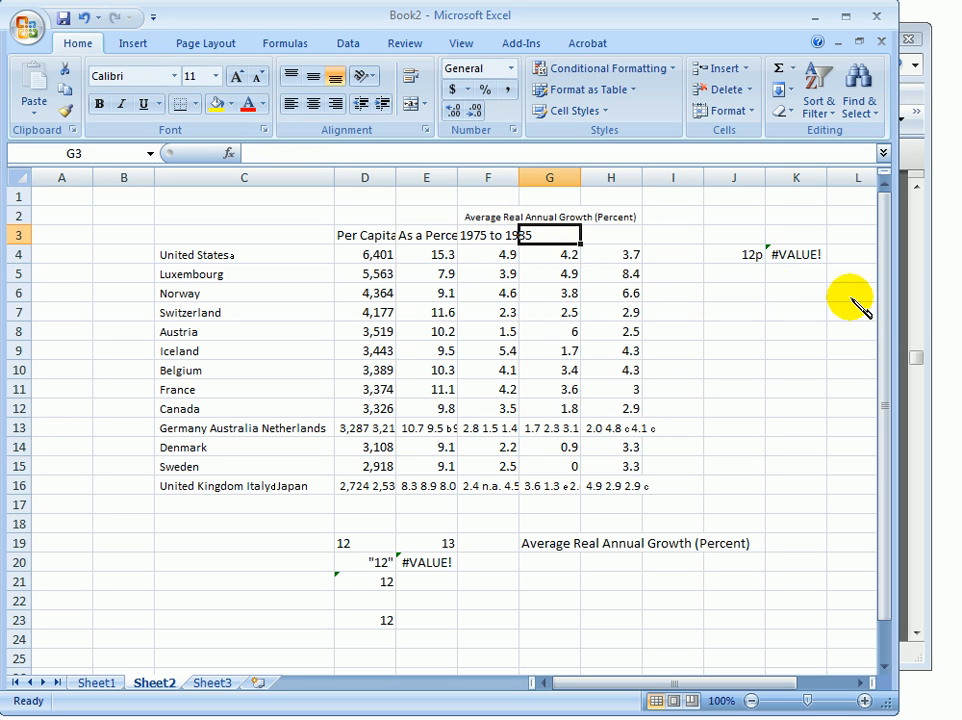
left_click(928, 58)
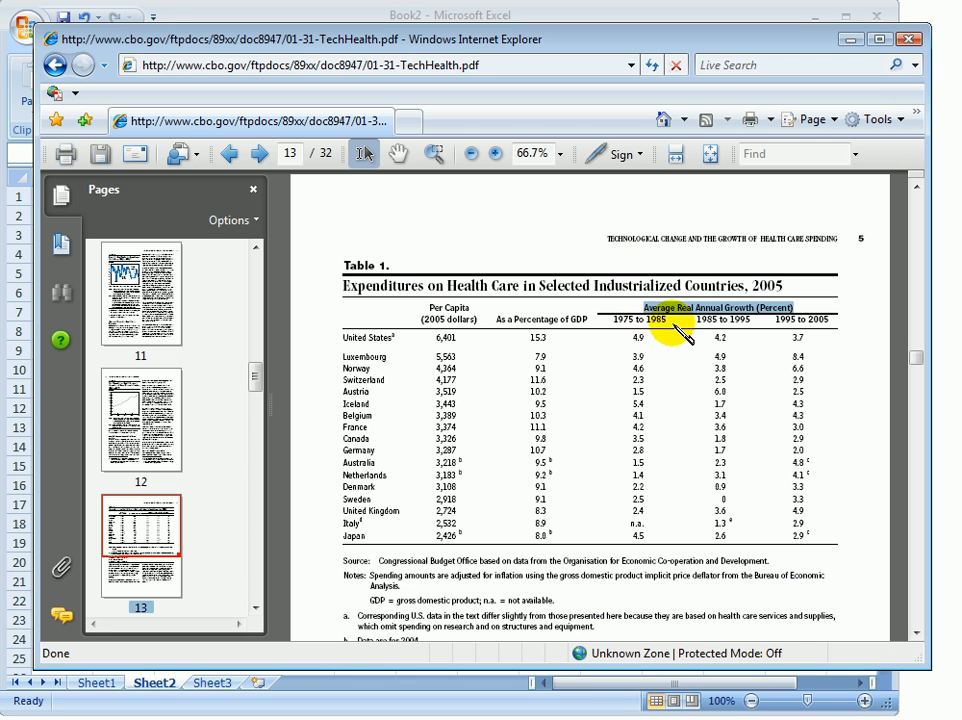
left_click_drag(700, 325, 750, 320)
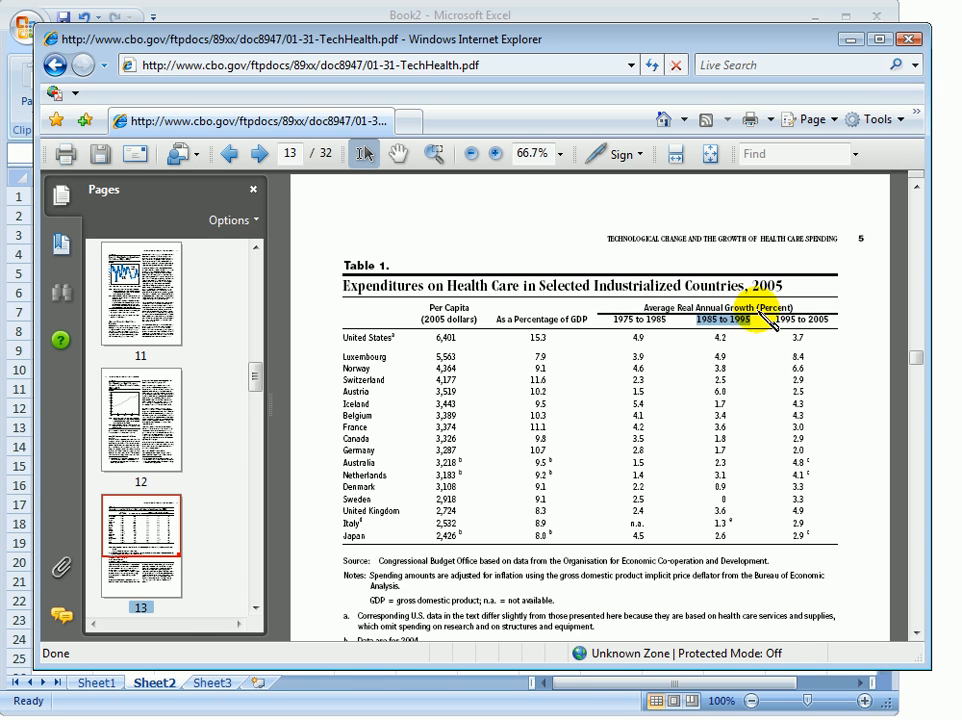
left_click(250, 14)
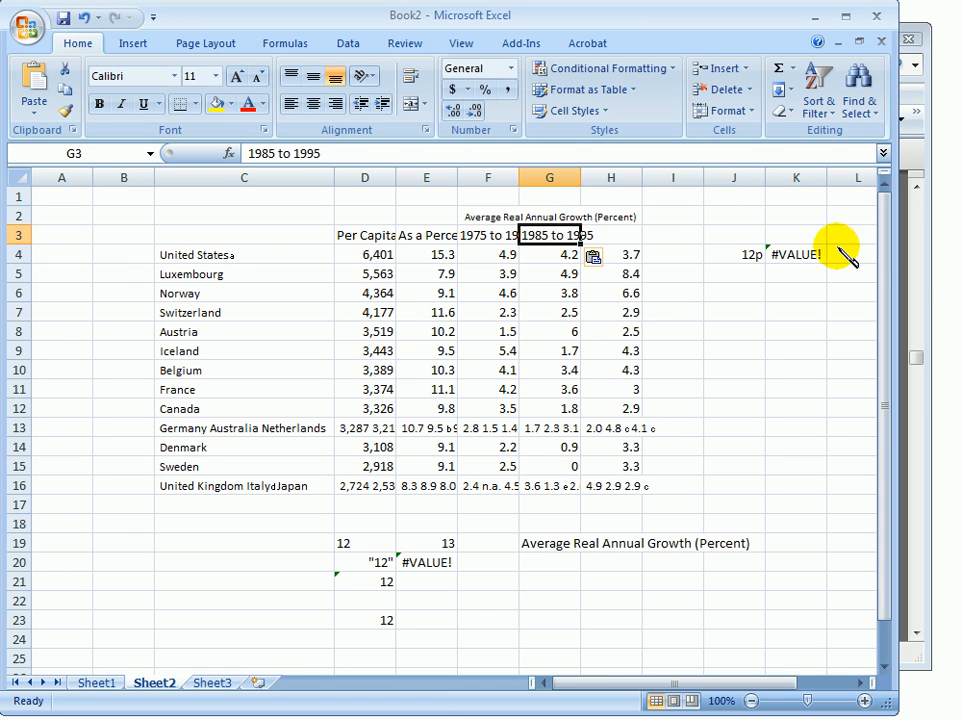
Copy the "1995 to 2005" heading from the PDF's Table 1 and paste it into Excel cell H3
left_click(935, 272)
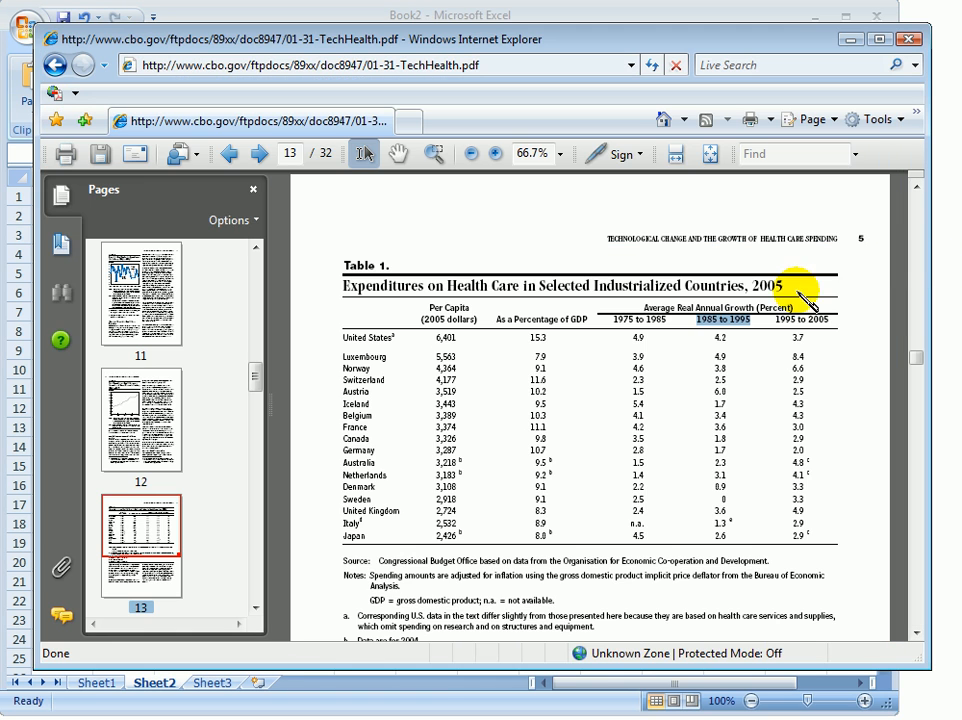
left_click_drag(776, 319, 845, 335)
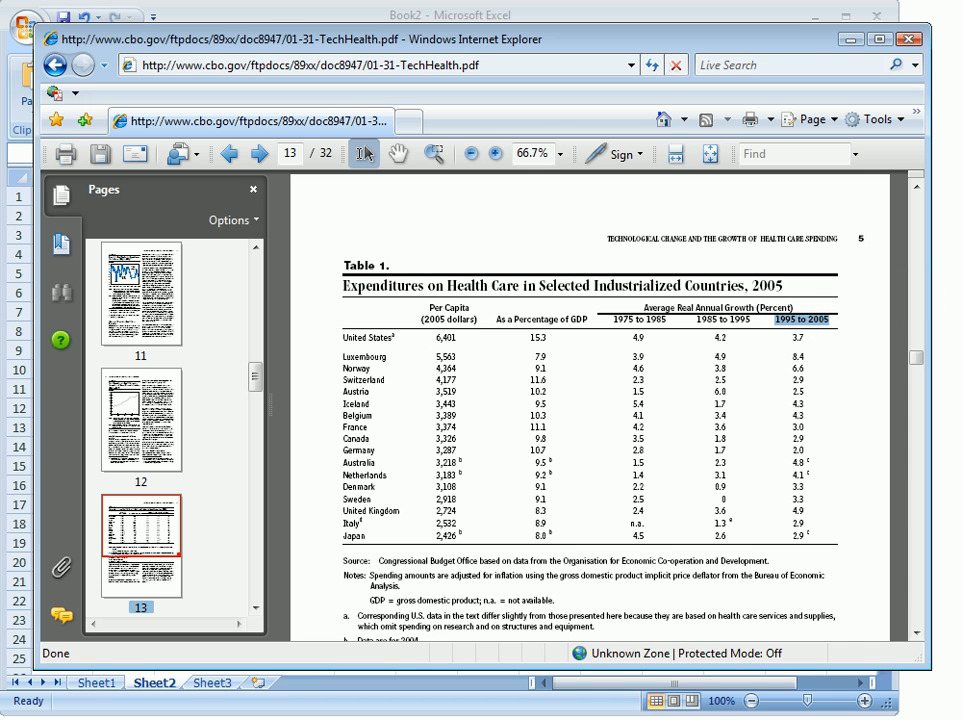
left_click(268, 17)
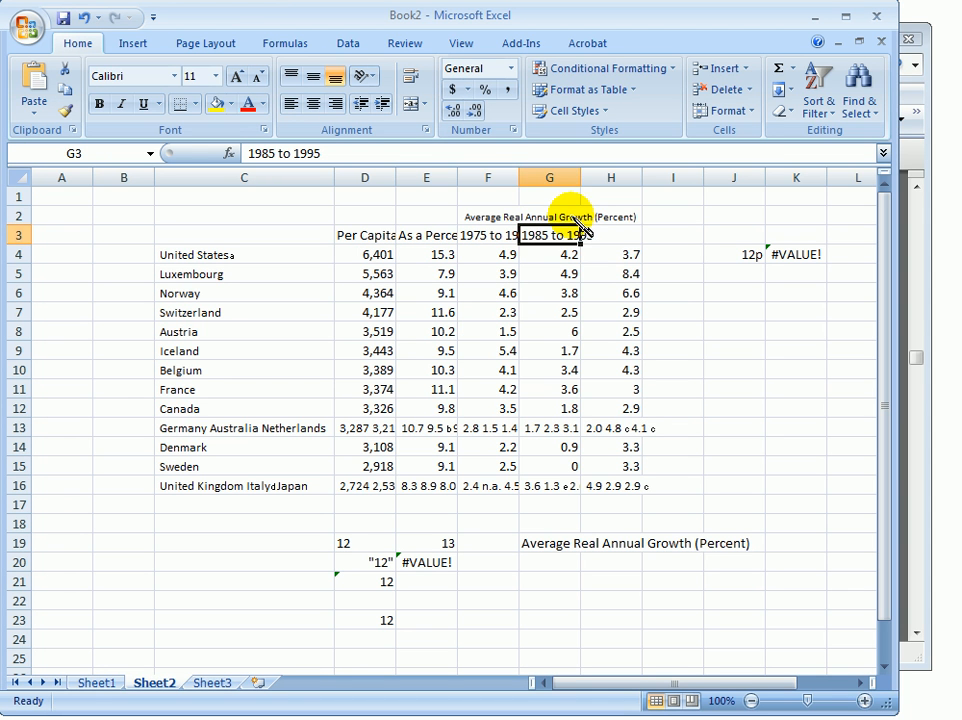
left_click(627, 240)
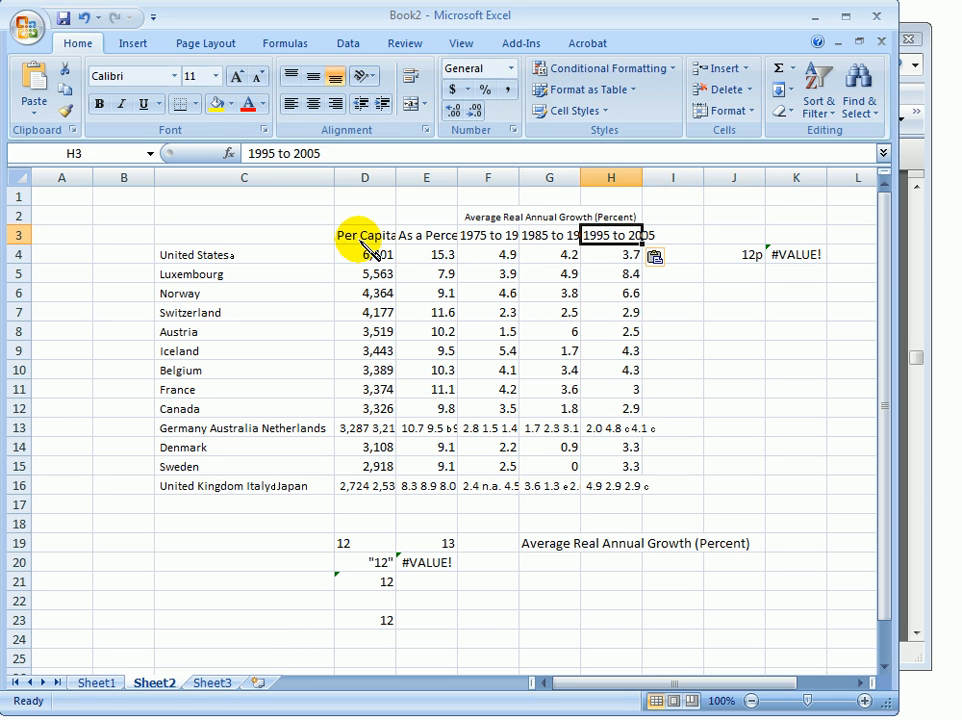
Auto-fit columns D and E to their contents and widen column F to fit "1975 to 1985"
double_click(396, 180)
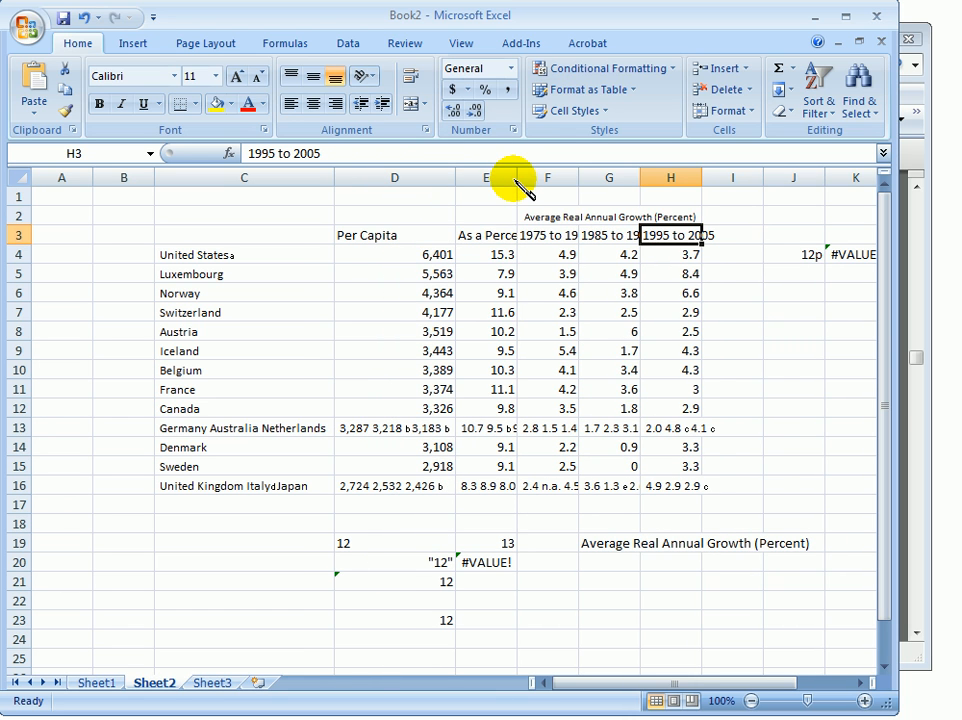
double_click(517, 181)
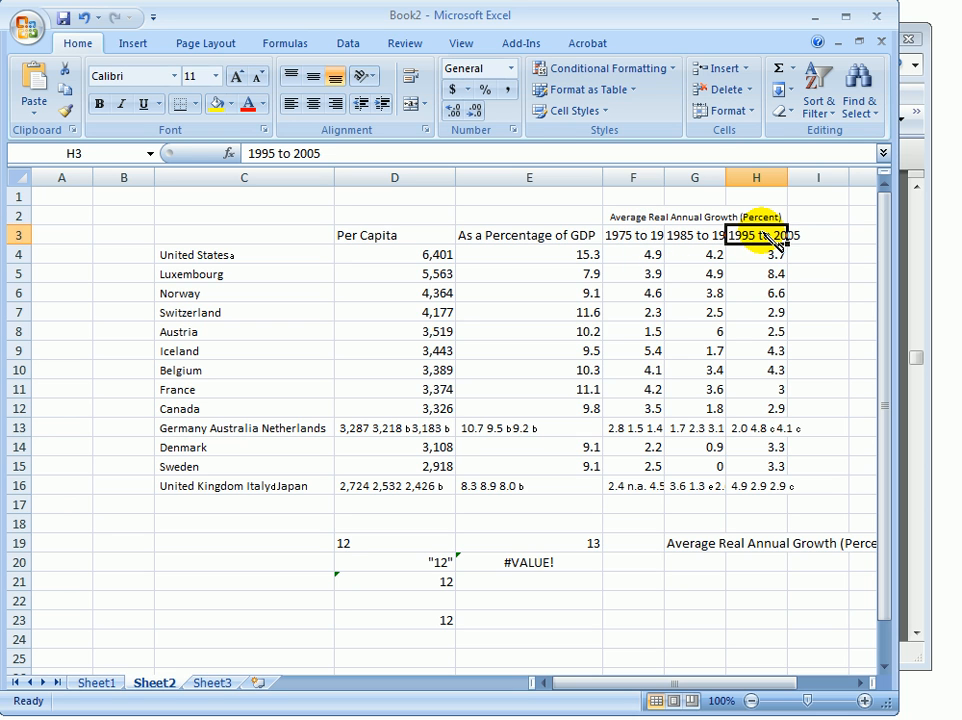
left_click(380, 430)
left_click(384, 258)
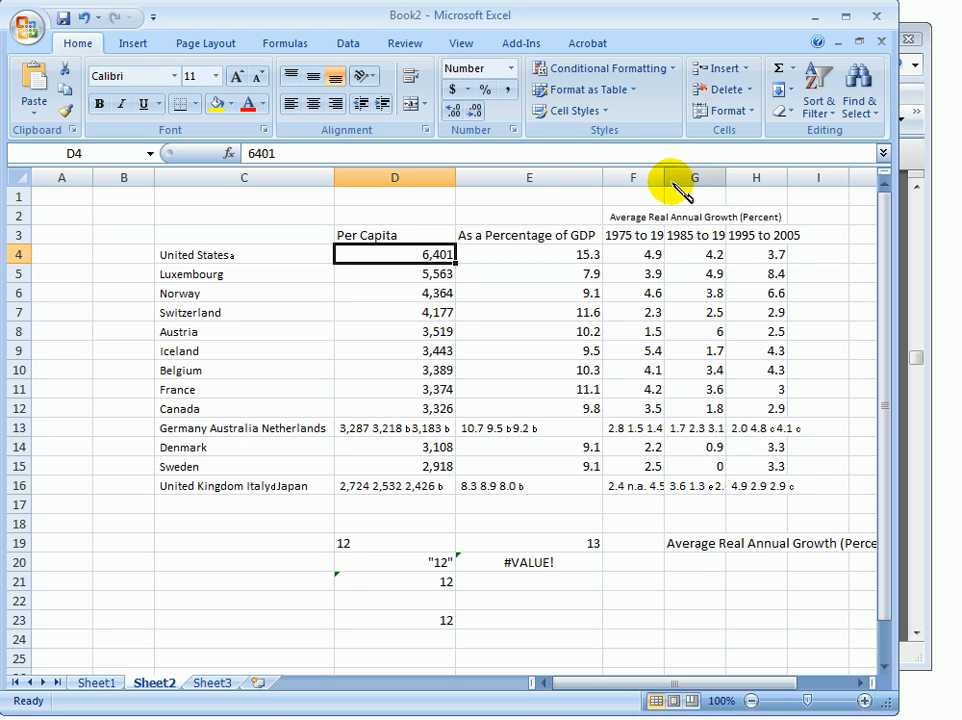
left_click_drag(664, 177, 681, 177)
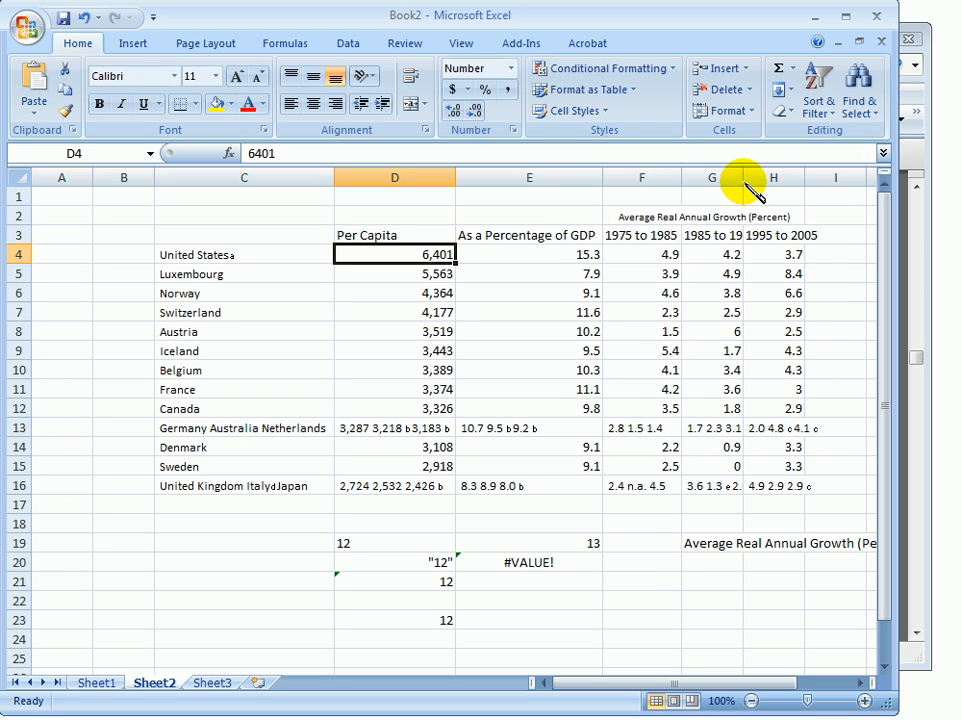
Try to auto-fit column G to its contents, and undo that resize
double_click(744, 180)
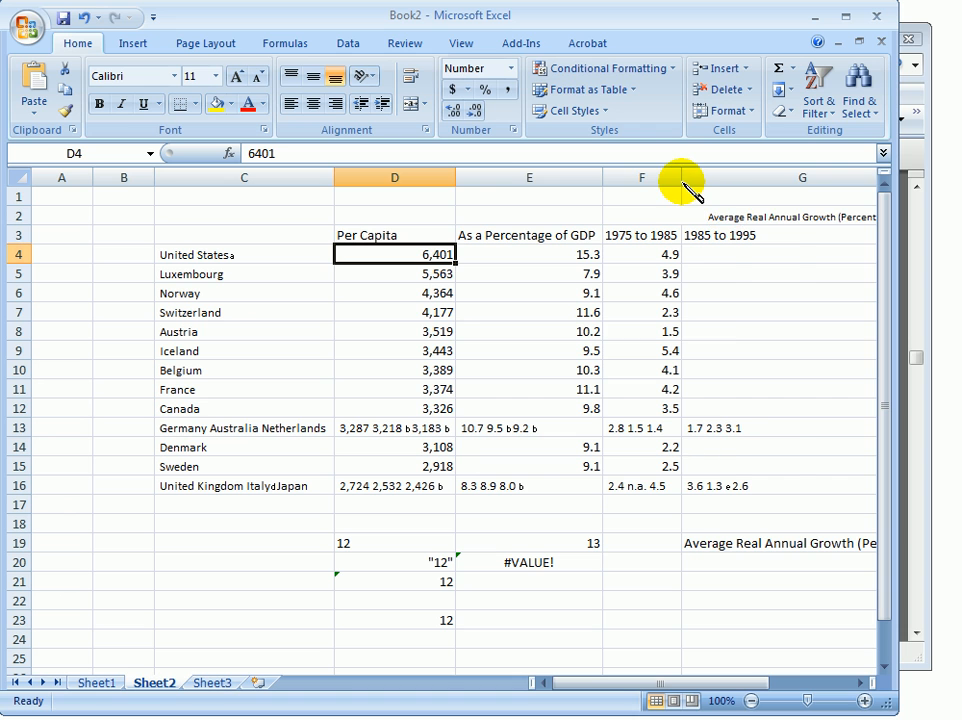
key("ctrl+z")
left_click(537, 274)
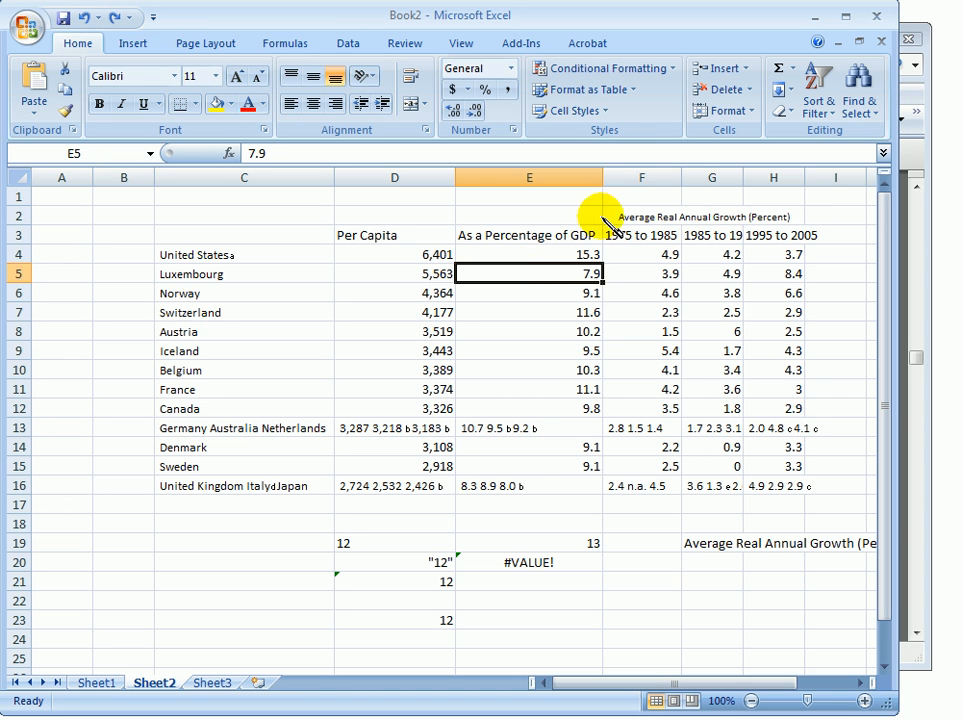
Set the font size of the column headings in D3:H3 to 8
left_click(628, 218)
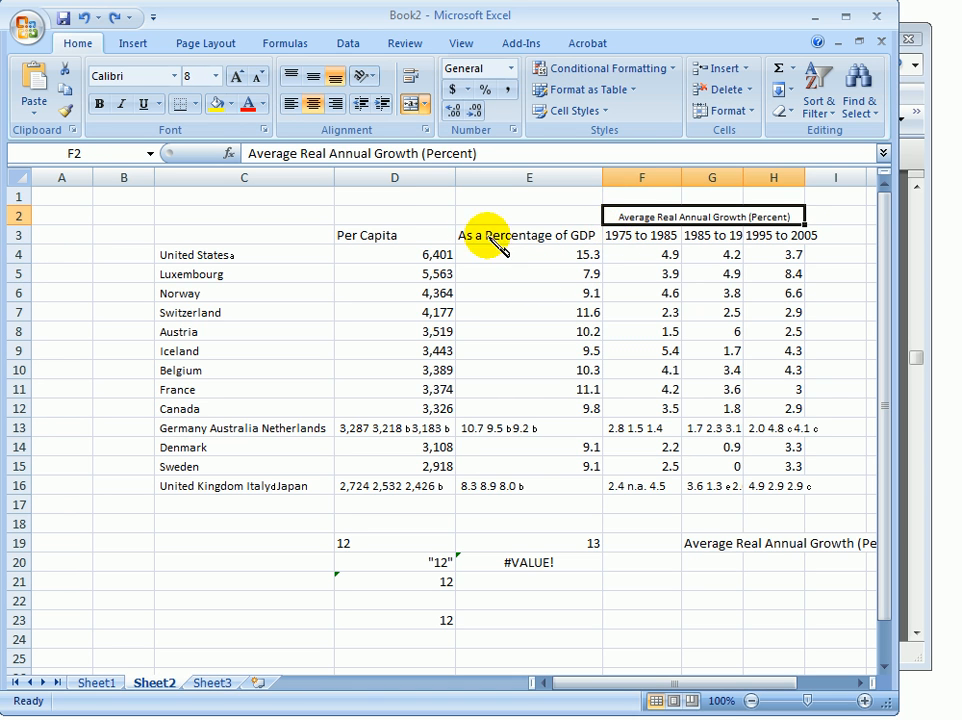
left_click_drag(408, 236, 794, 234)
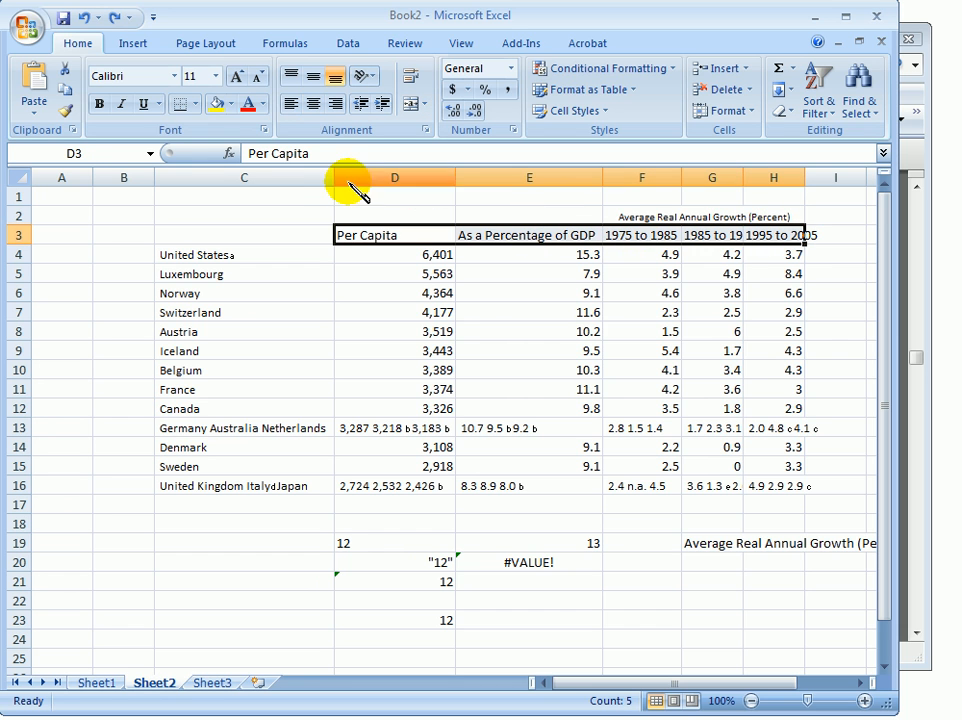
left_click(215, 77)
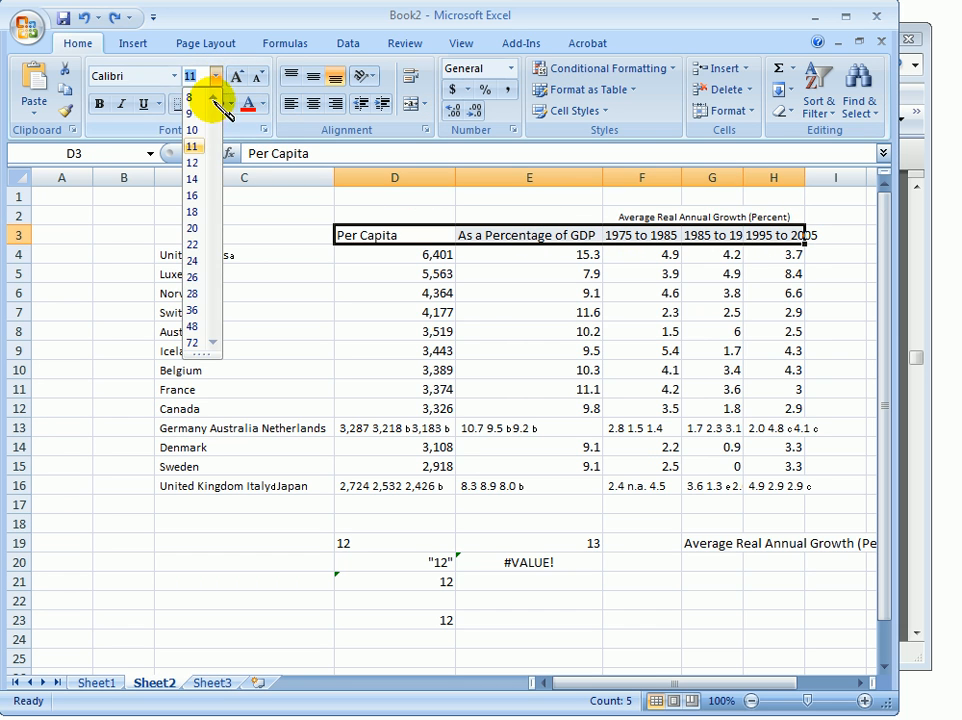
left_click(190, 97)
left_click(393, 428)
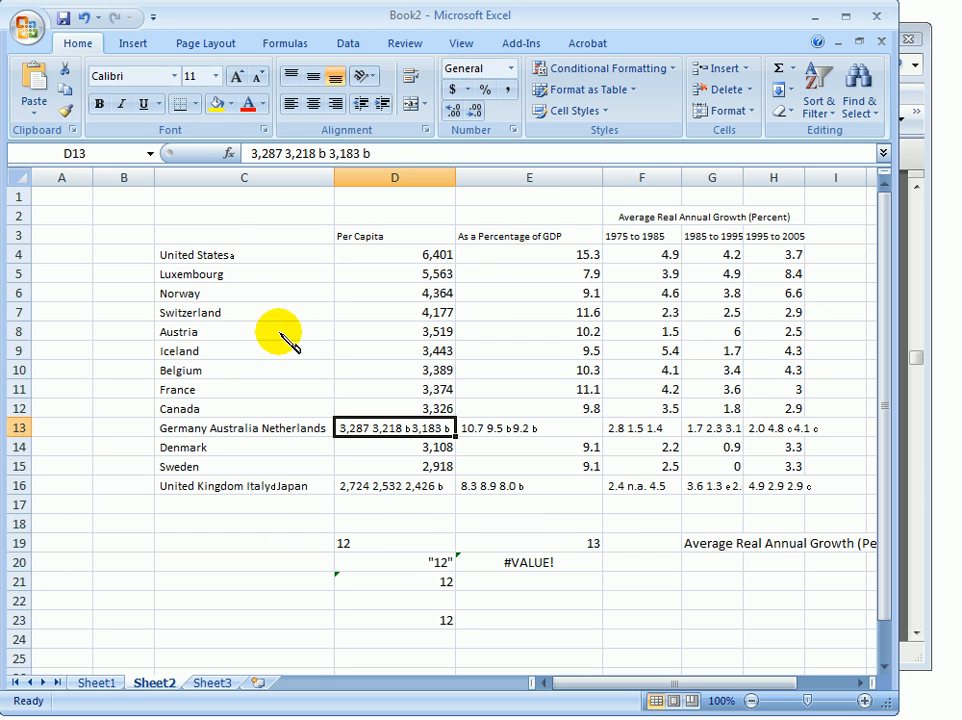
Enter the heading "Countries" in C3 above the country names
left_click(213, 240)
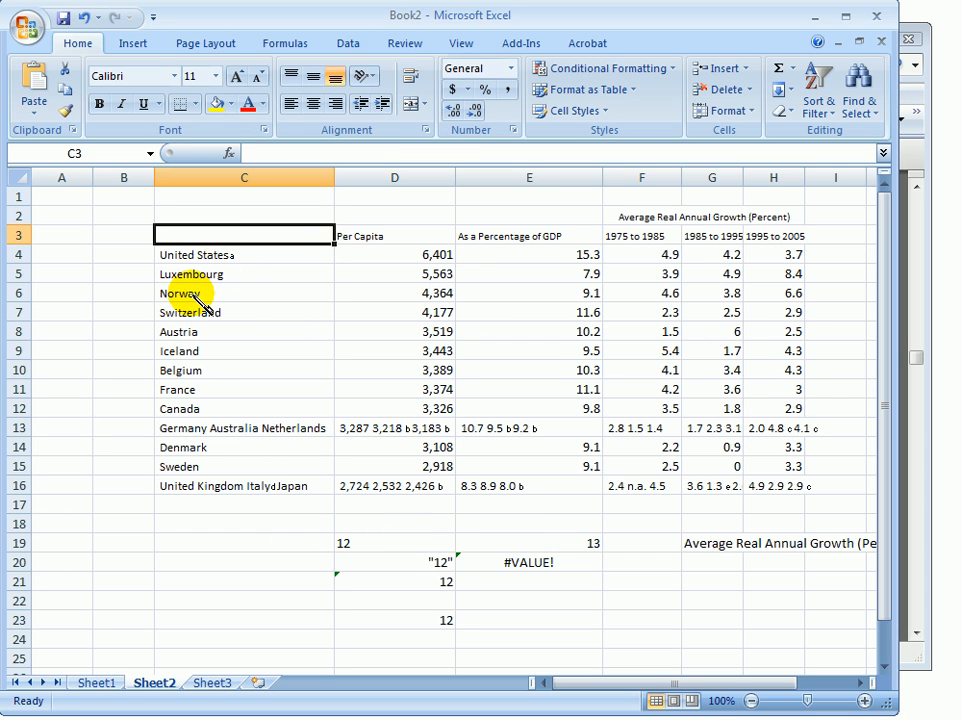
type("Countries")
key("Return")
Highlight the range C3:H12, covering the headings and the country rows down to Canada
key("Up")
key("shift+Right")
key("shift+Right")
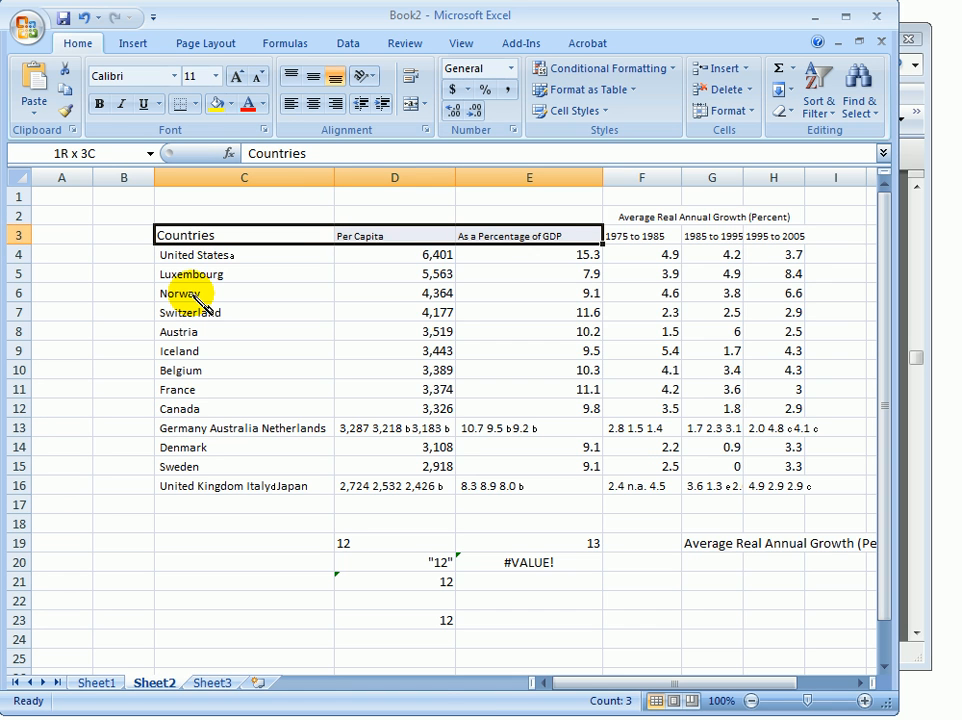
key("shift+Right")
key("shift+Right")
key("shift+Right")
key("shift+Down")
key("shift+Down")
key("shift+Down")
key("shift+Down")
key("shift+Down")
key("shift+Down")
key("shift+Down")
key("shift+Down")
key("shift+Down")
key("shift+Down")
key("shift+Up")
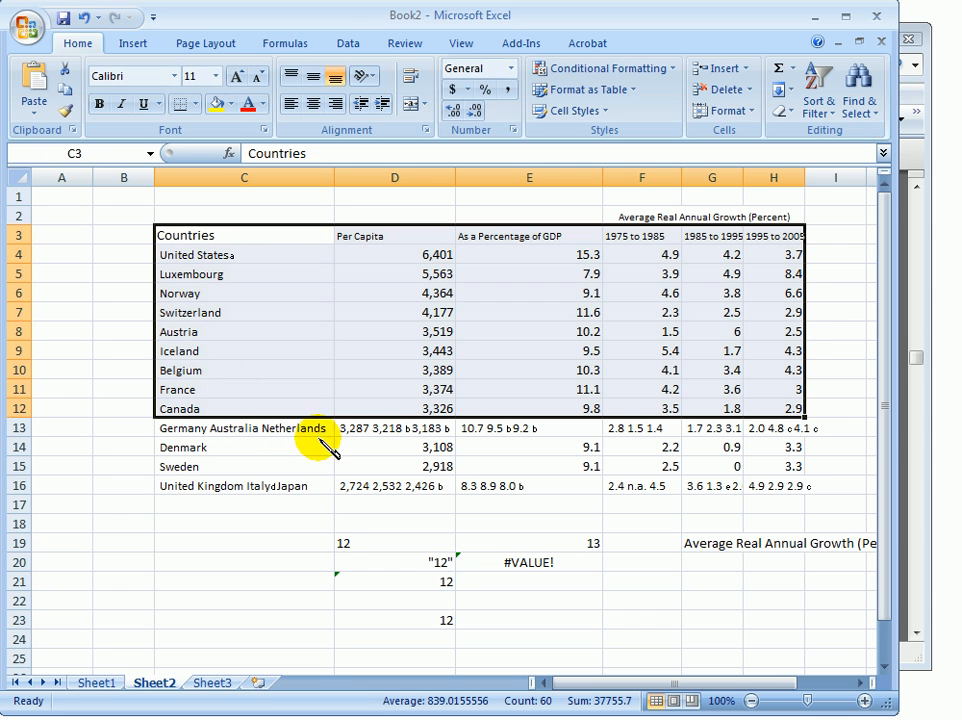
Copy the Germany row from the PDF's Table 1 as plain text and paste it into Excel cell C24
left_click(924, 665)
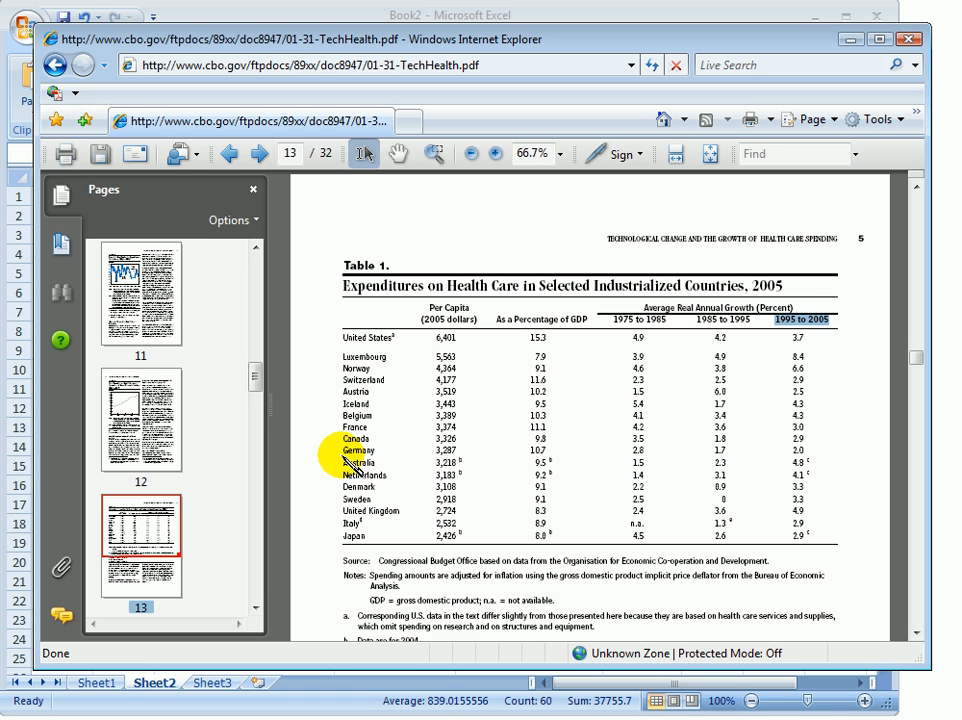
left_click_drag(343, 449, 800, 450)
key("ctrl+c")
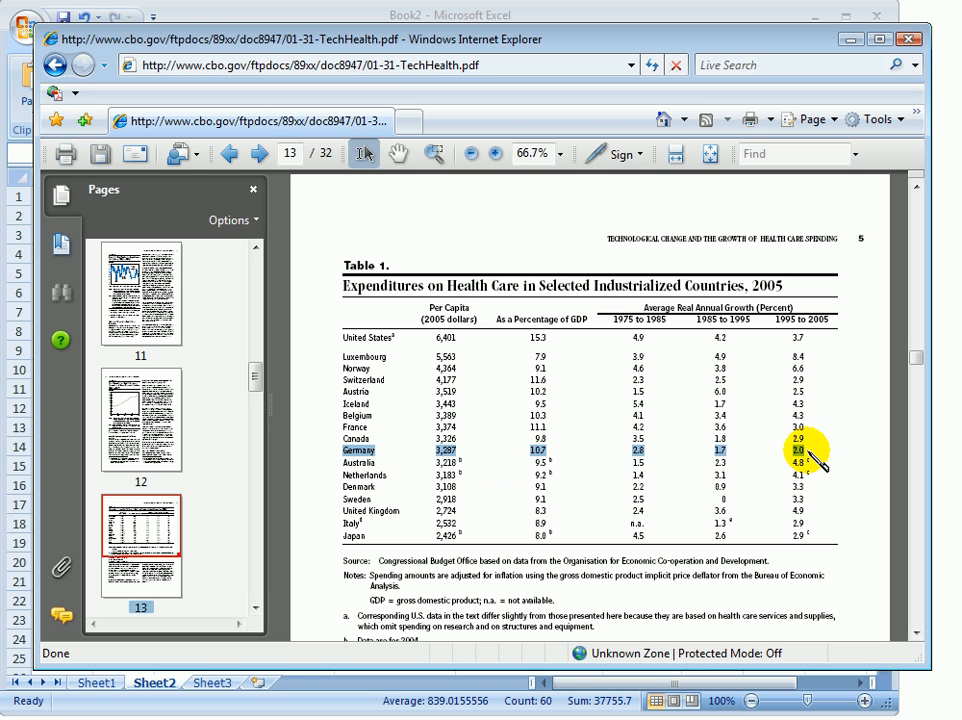
left_click(107, 705)
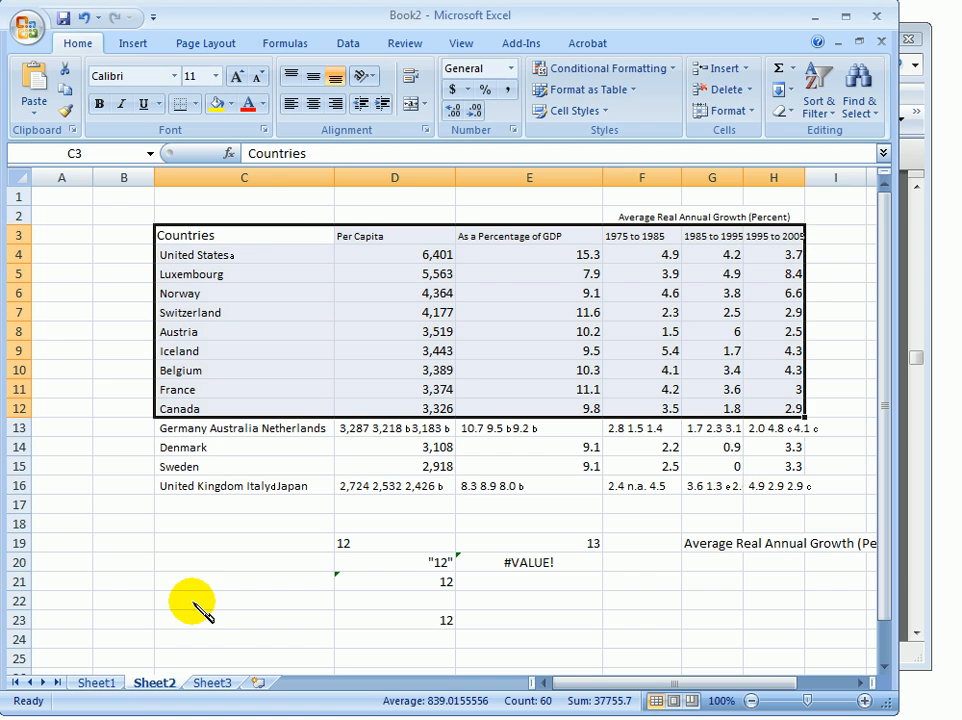
left_click(204, 644)
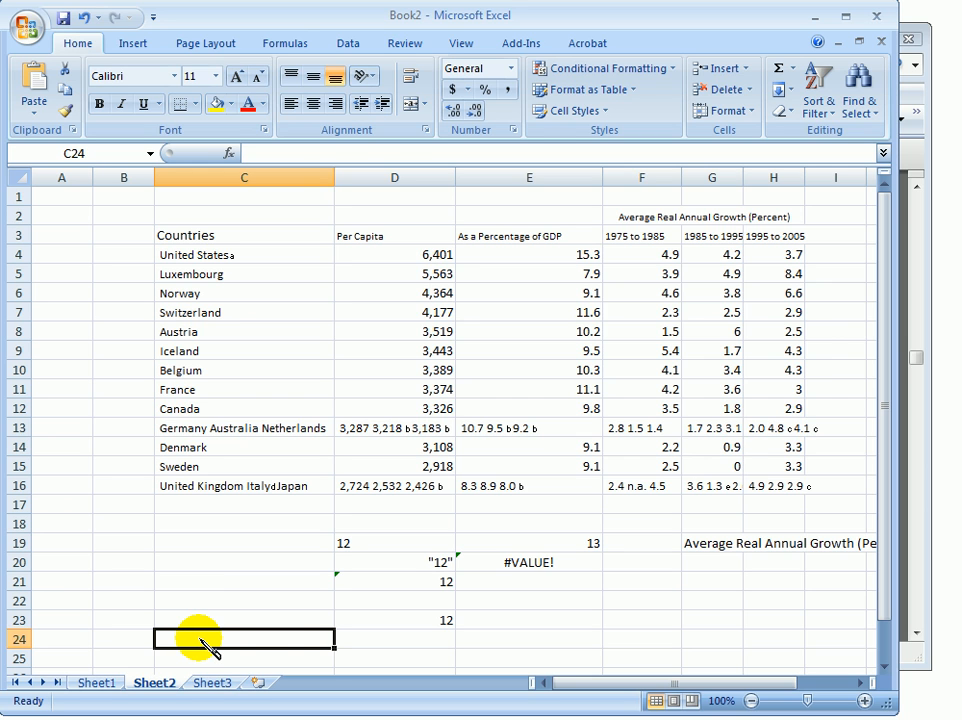
key("ctrl+v")
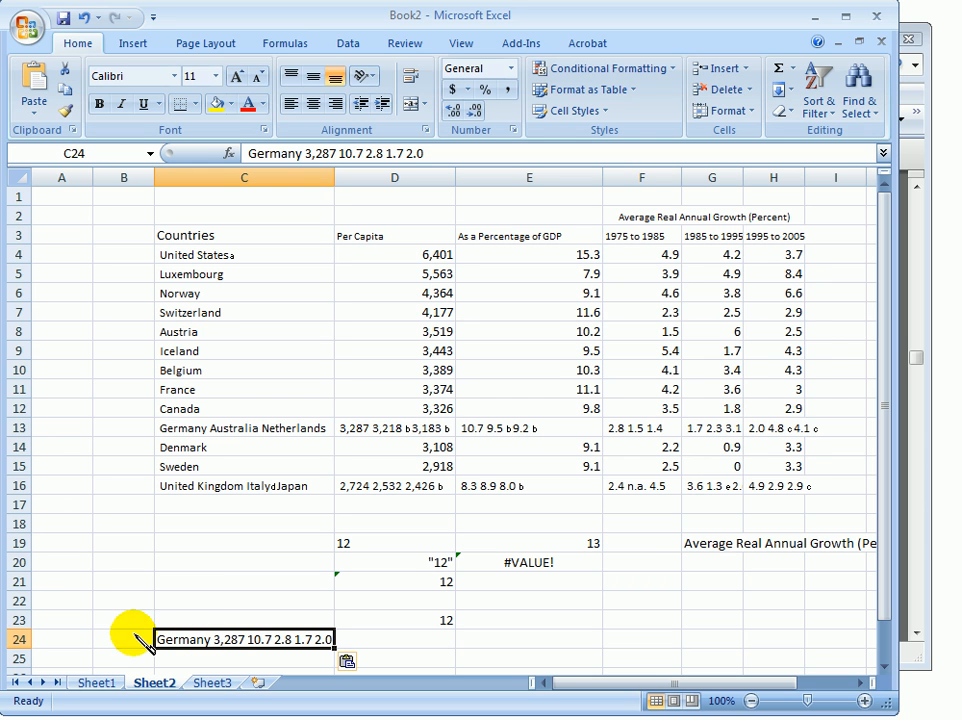
Copy the Germany row in the PDF as a table, clear the plain text from Excel cell C24, and paste the row there
left_click(918, 662)
right_click(362, 455)
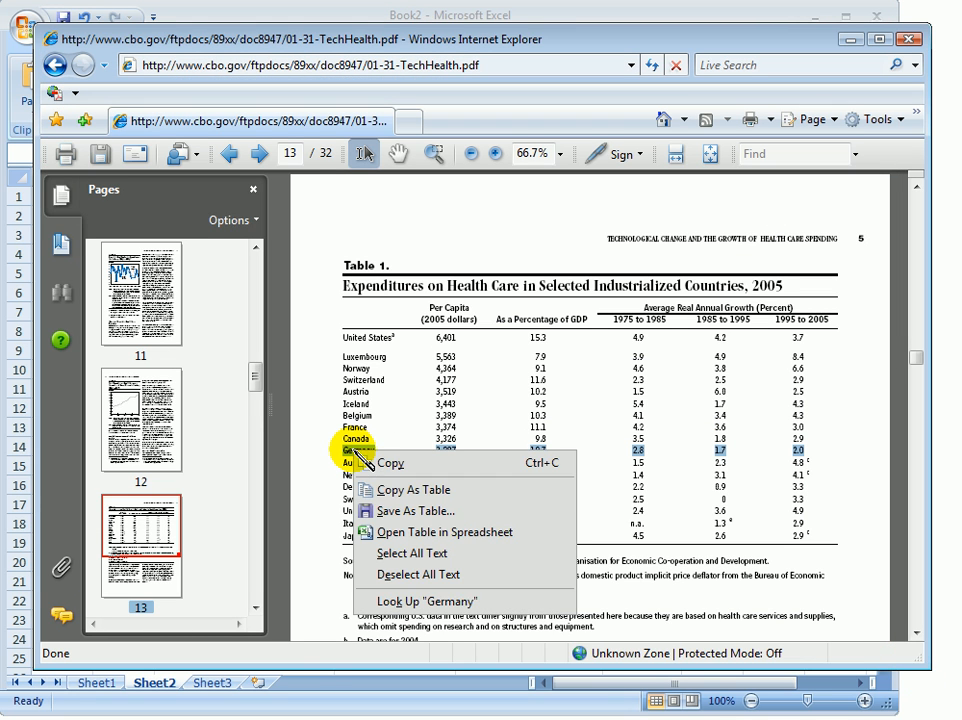
left_click(378, 548)
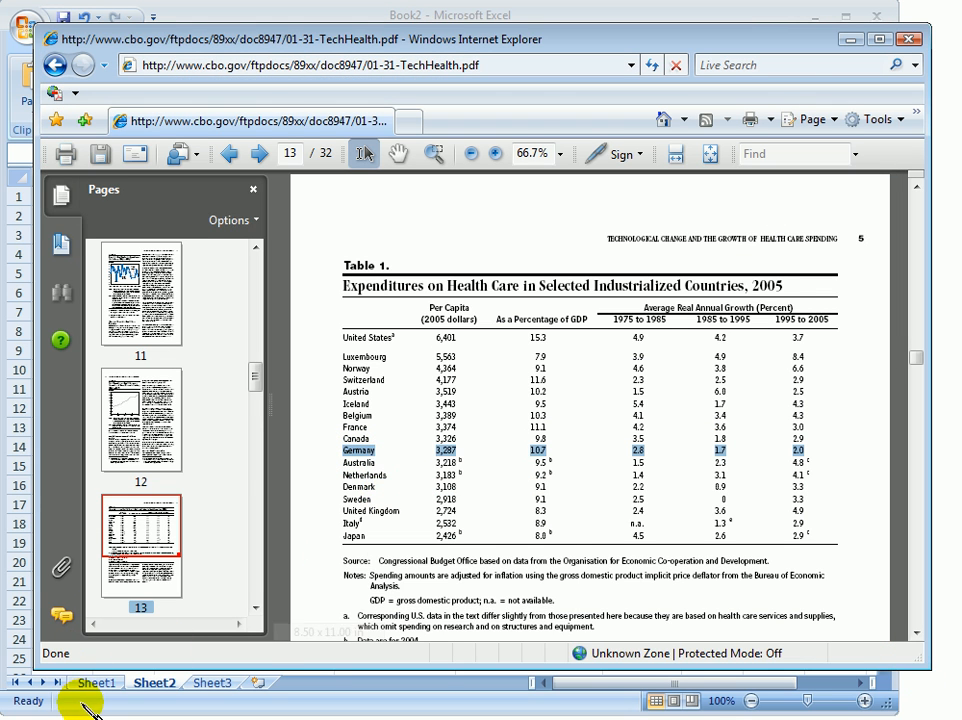
left_click(83, 704)
key("Delete")
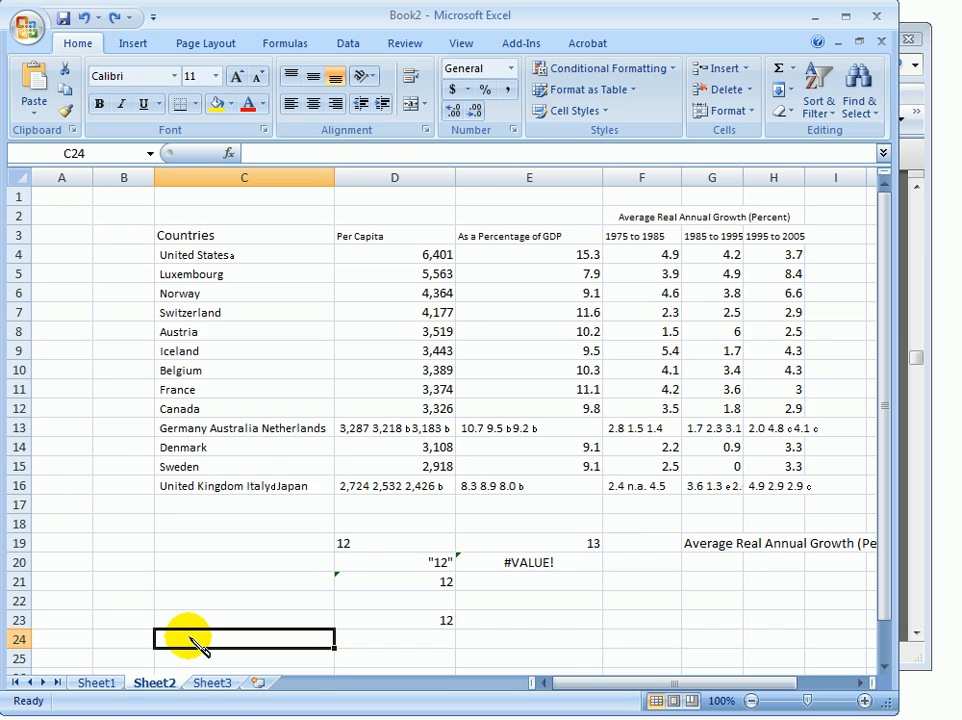
key("ctrl+v")
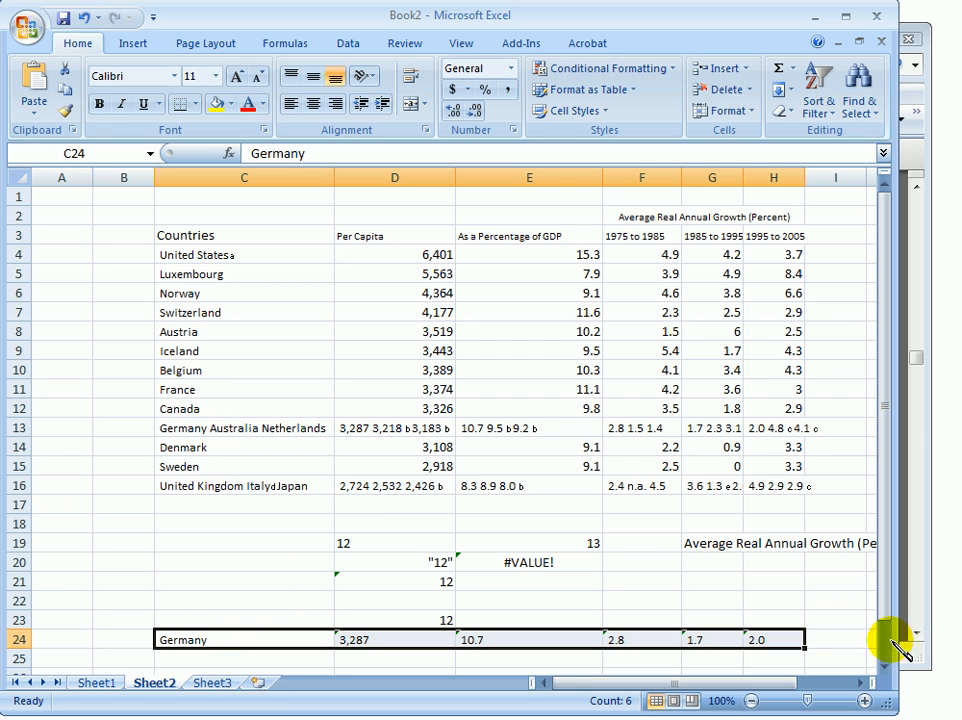
Copy the Australia row from the PDF's Table 1 as a table and paste it into Excel cell C25 below Germany
left_click(928, 655)
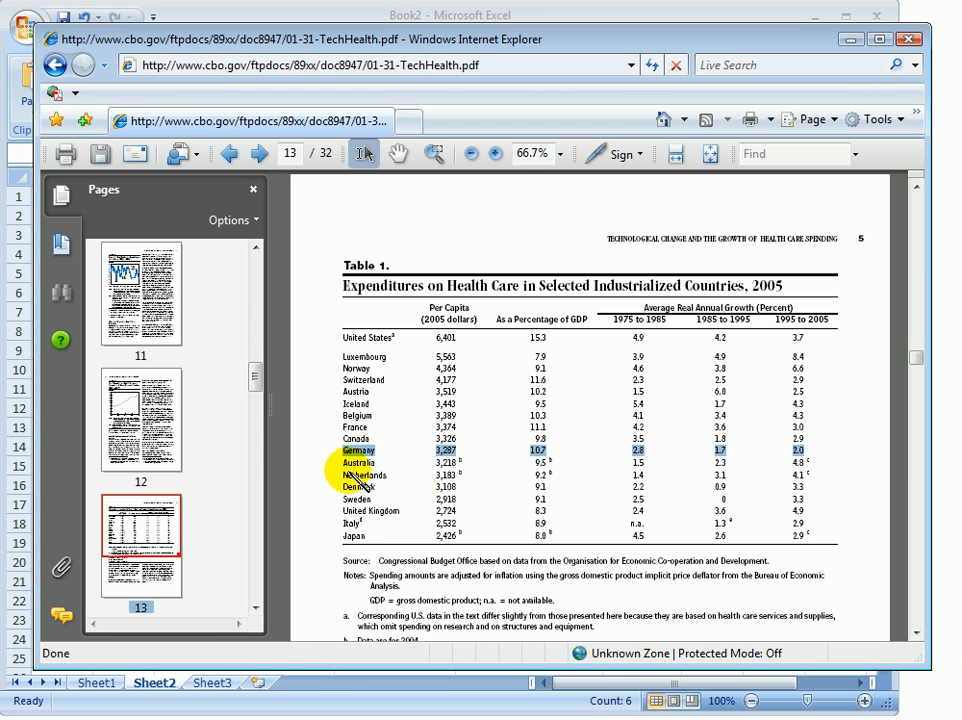
left_click_drag(347, 463, 808, 466)
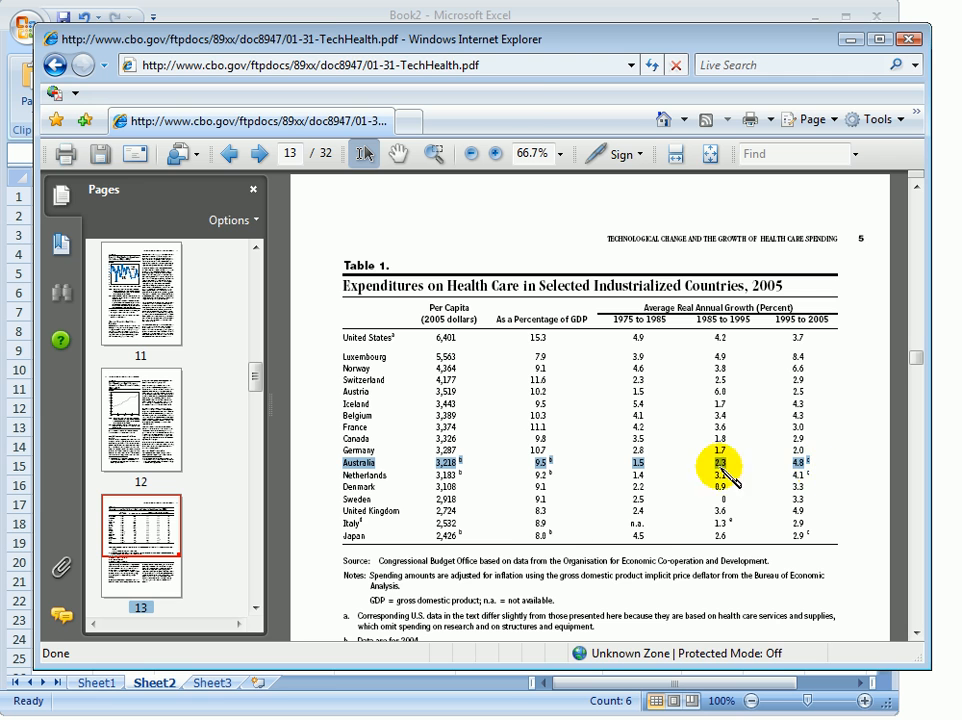
left_click(97, 686)
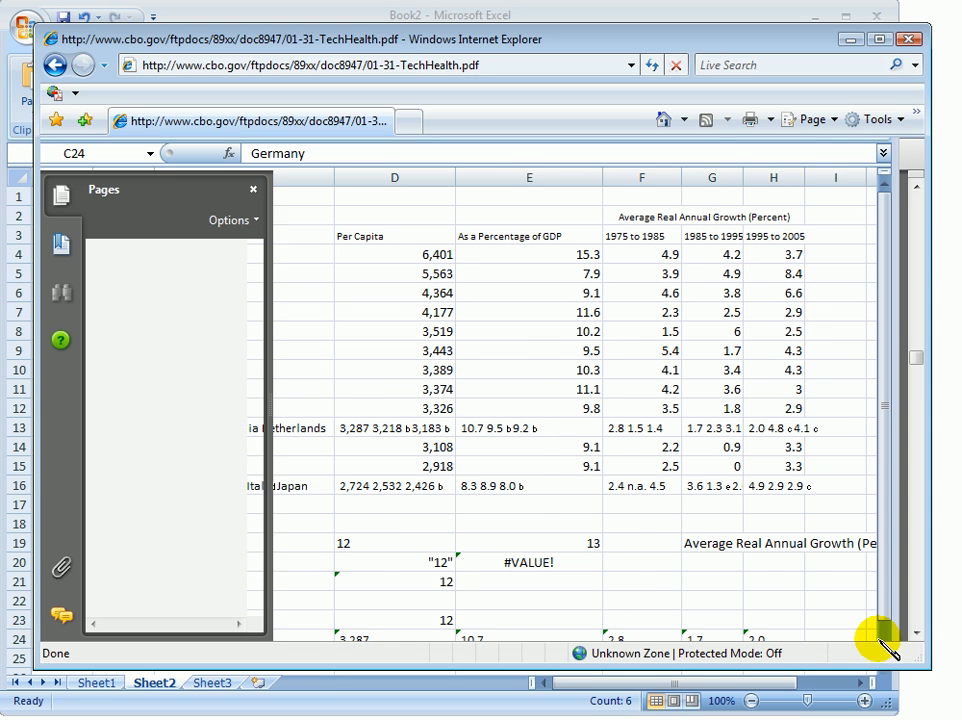
left_click(926, 660)
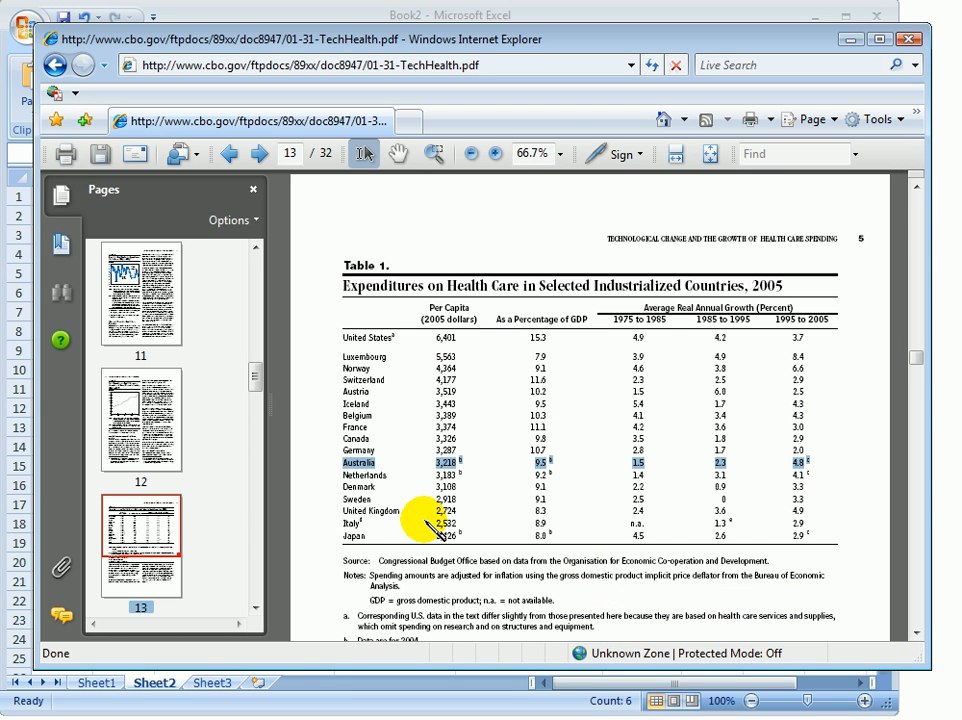
right_click(370, 465)
left_click(405, 494)
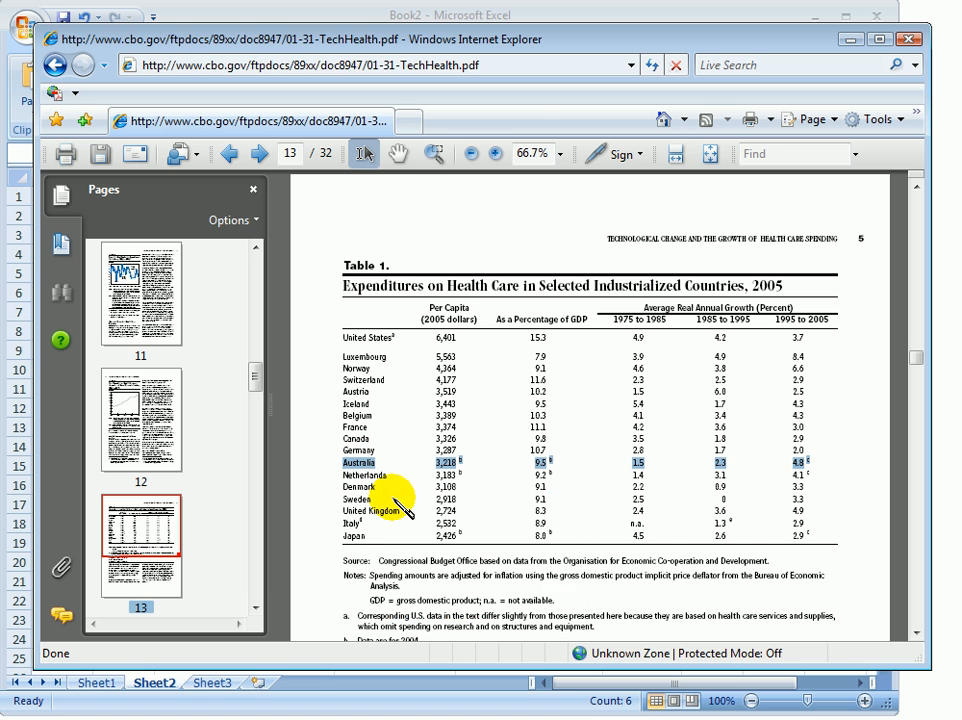
left_click(884, 701)
key("ctrl+v")
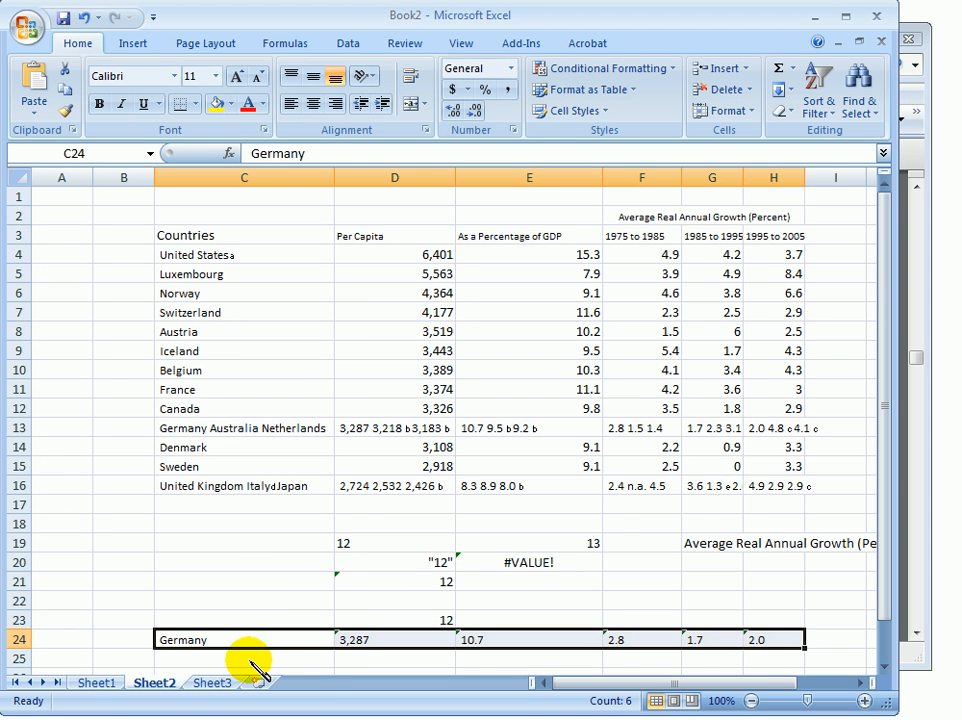
left_click(243, 652)
scroll(270, 630, "down", 2)
key("ctrl+v")
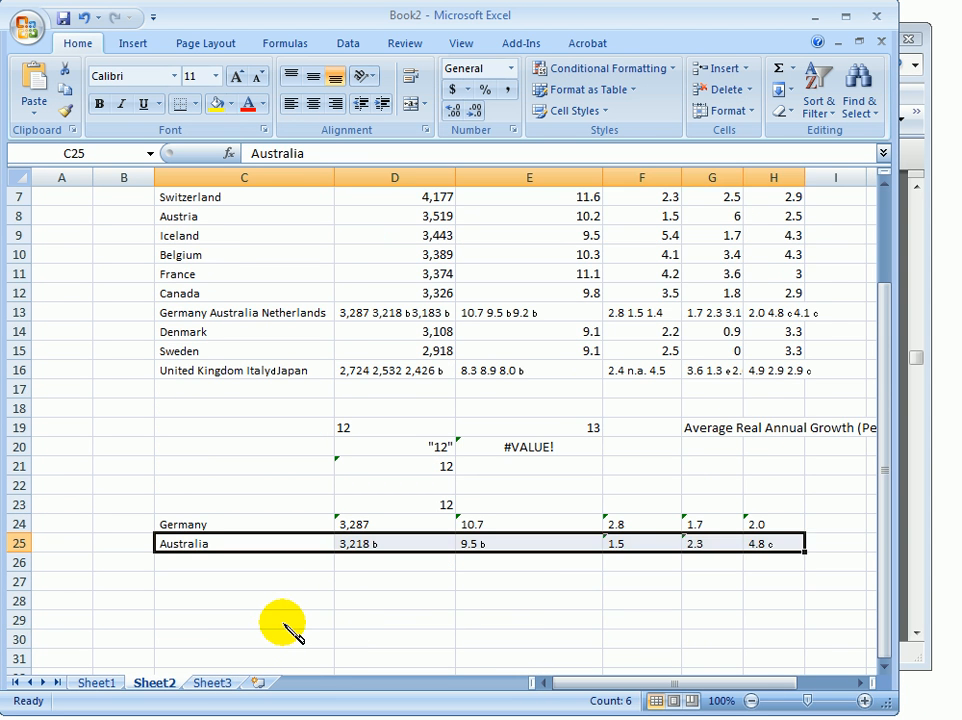
left_click(518, 544)
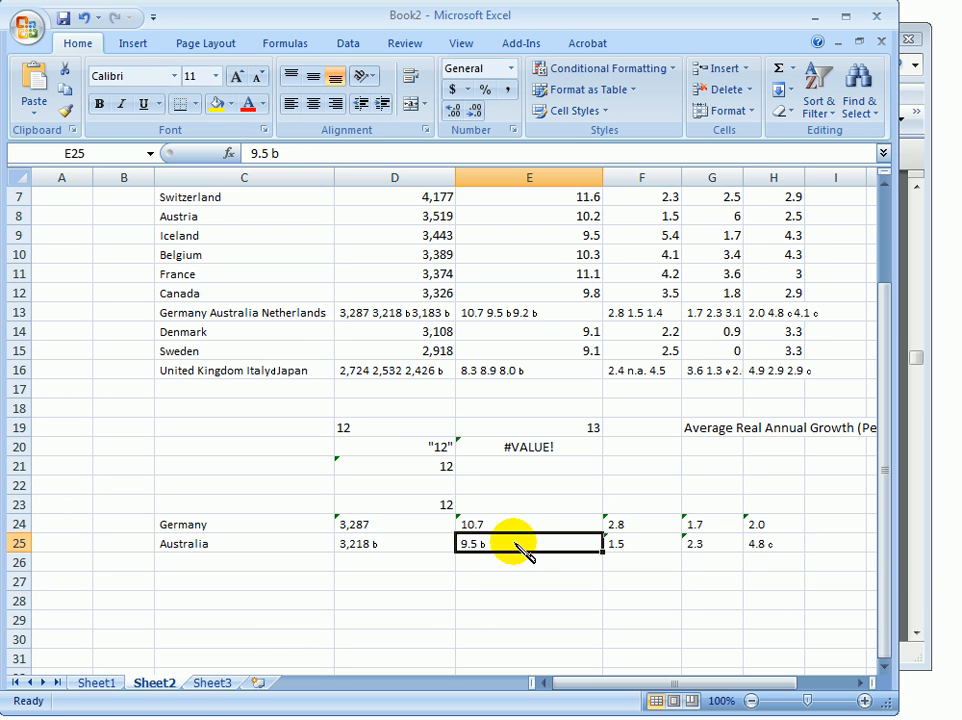
Copy the Netherlands row from the PDF's Table 1 as a table and paste it into Excel cell C26
left_click(918, 662)
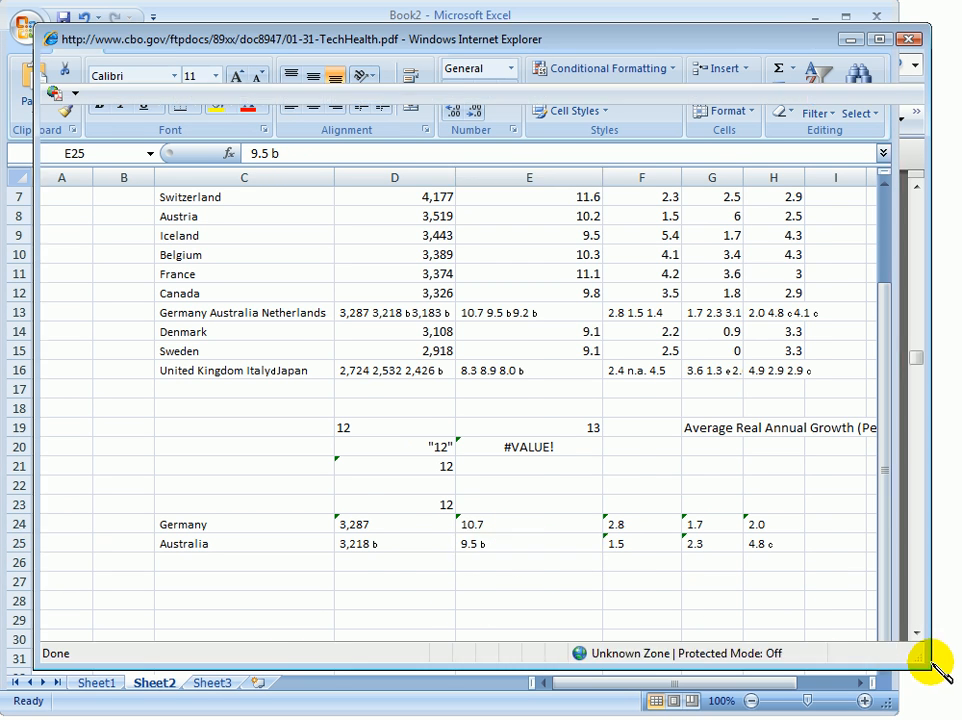
left_click_drag(351, 478, 810, 482)
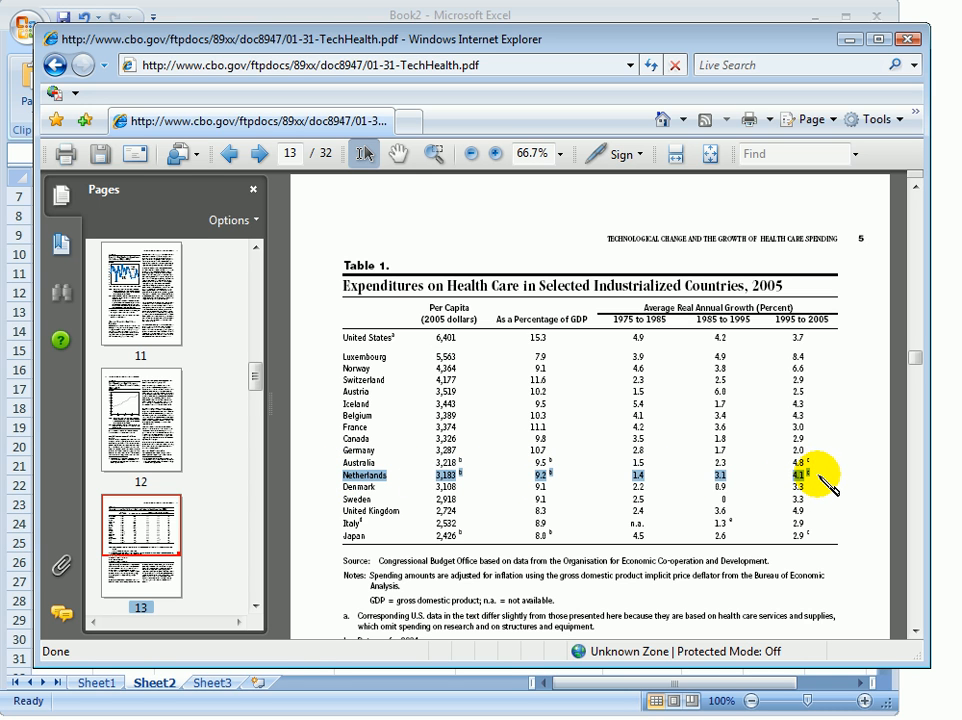
right_click(366, 480)
left_click(385, 487)
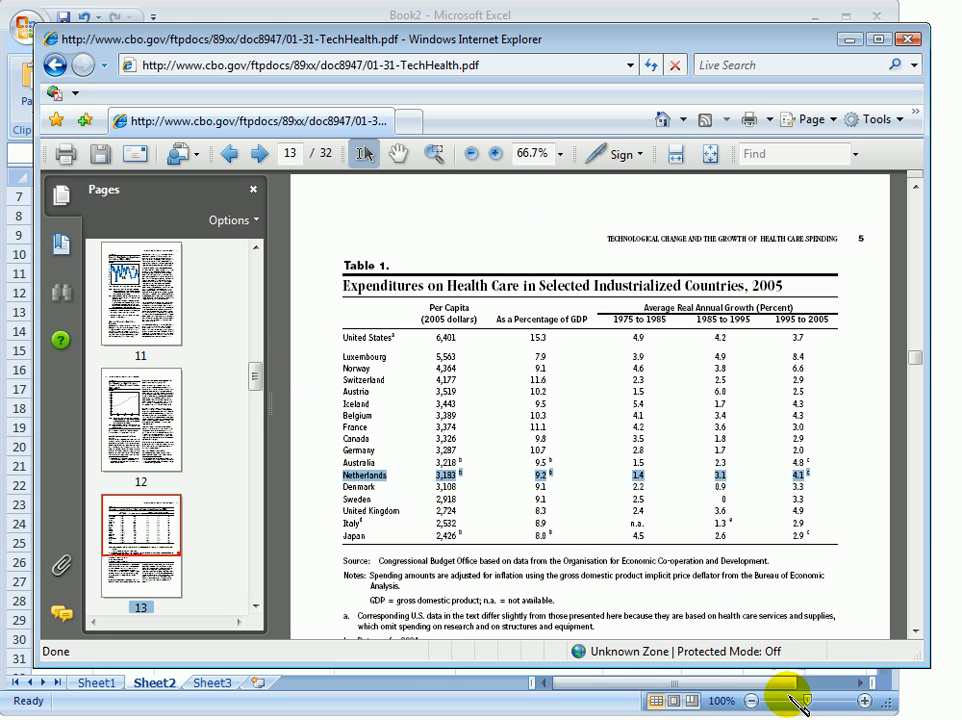
left_click(888, 708)
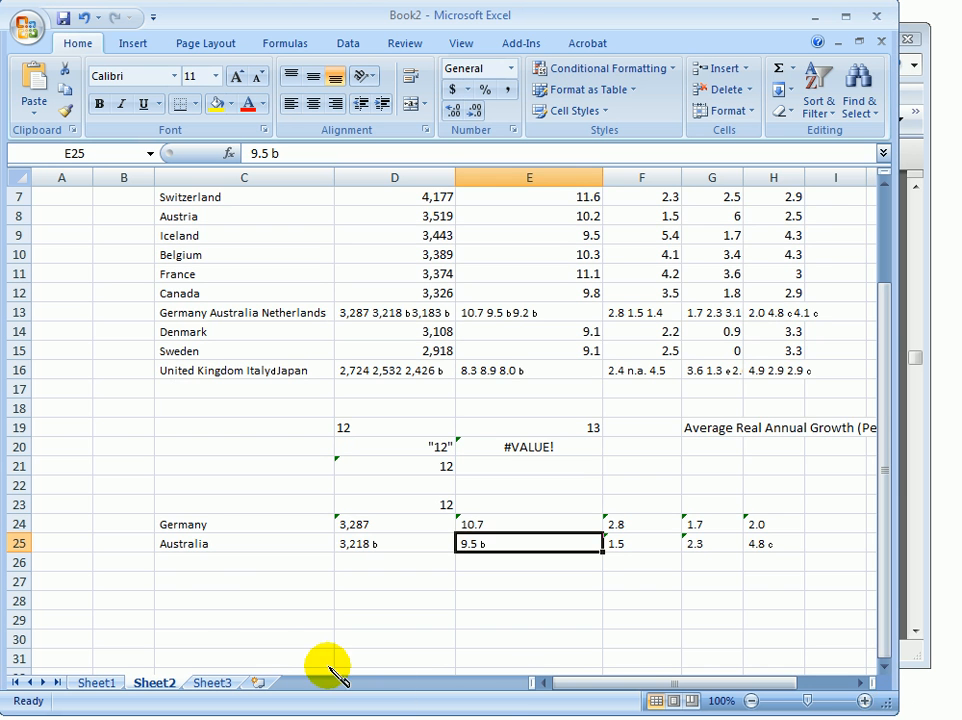
left_click(212, 565)
key("ctrl+v")
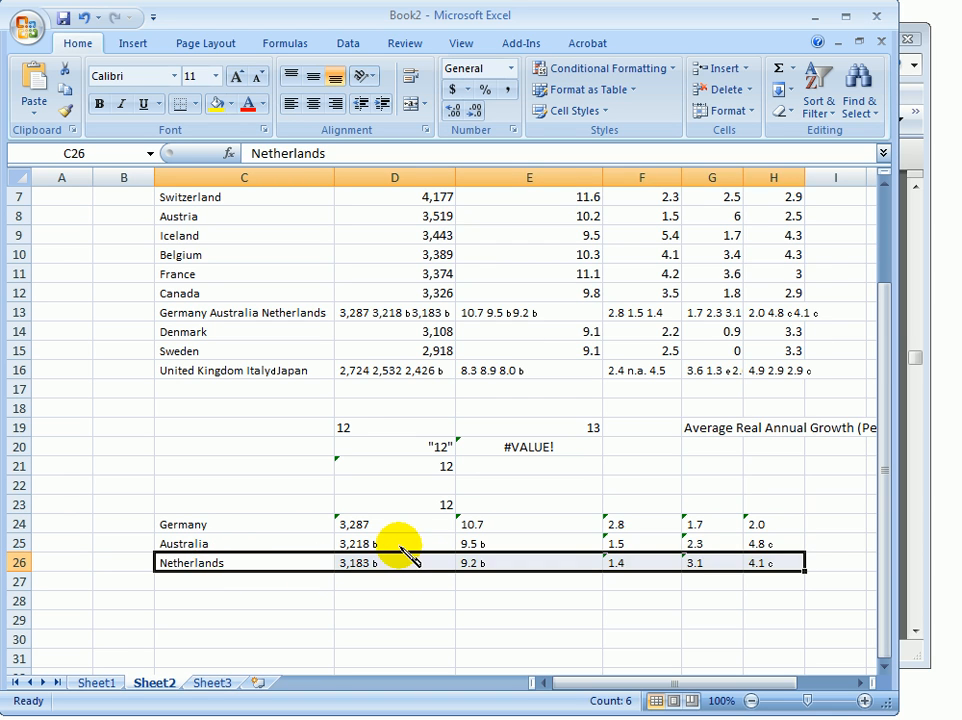
Remove the footnote letter from the per capita values, leaving 3,218 in D25 and 3,183 in D26
left_click(400, 548)
type("2")
key("Escape")
key("F2")
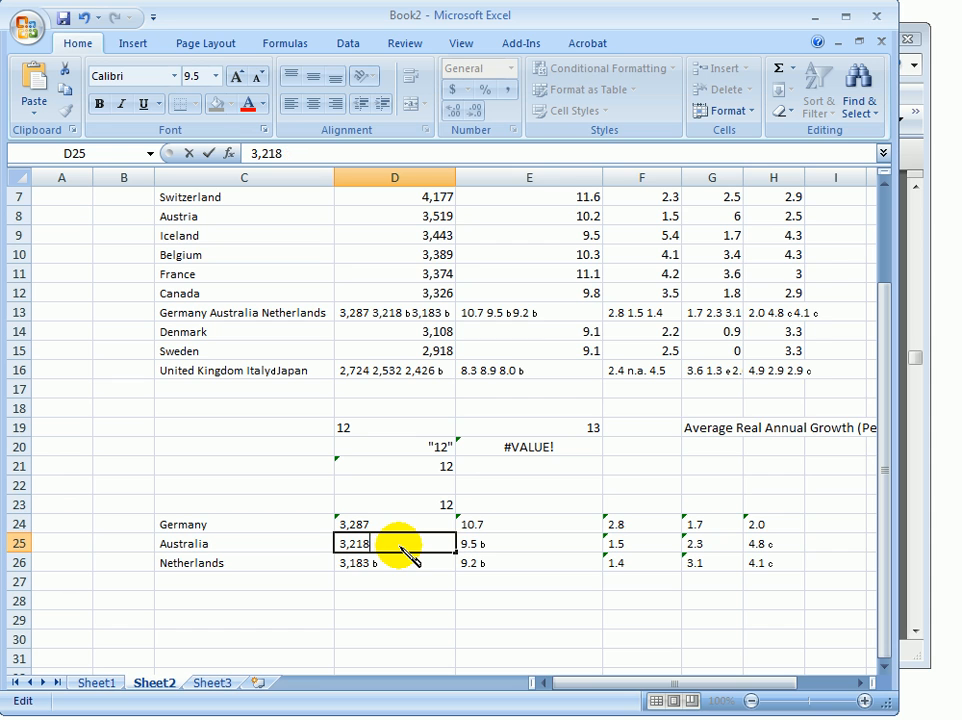
key("Return")
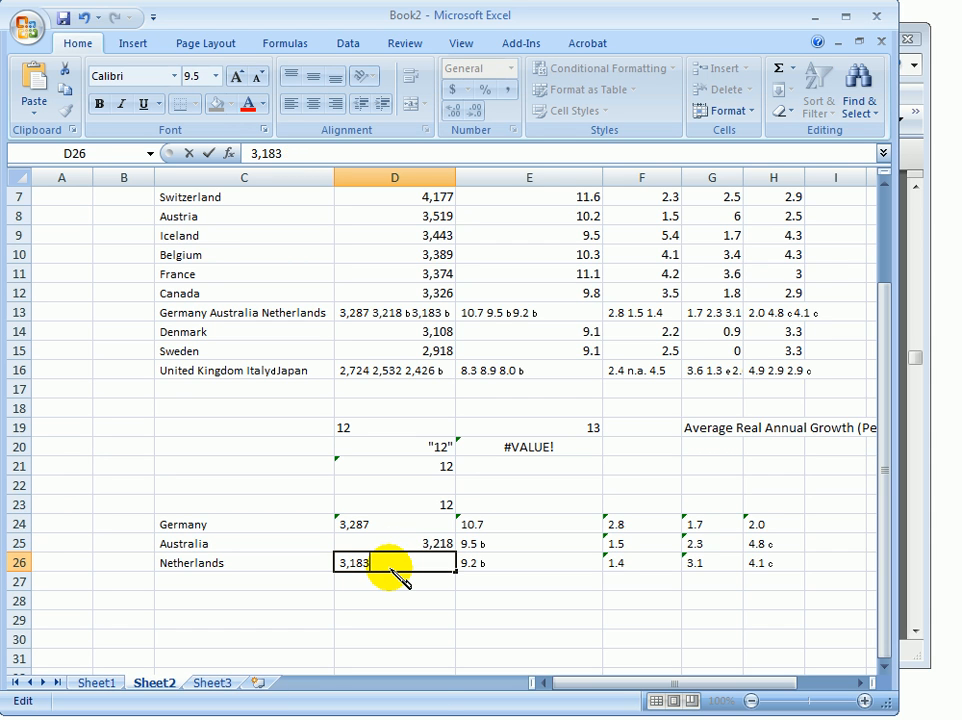
key("Return")
Try to strip the footnote letter "b" from the pasted values by replacing it with nothing using Find and Replace
left_click(522, 548)
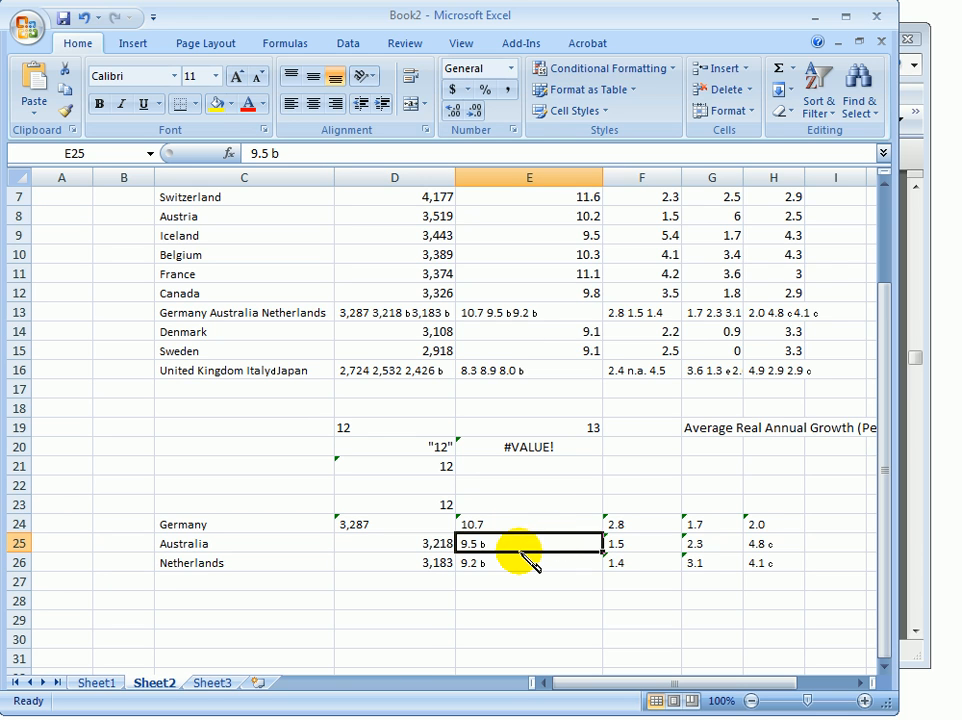
double_click(522, 549)
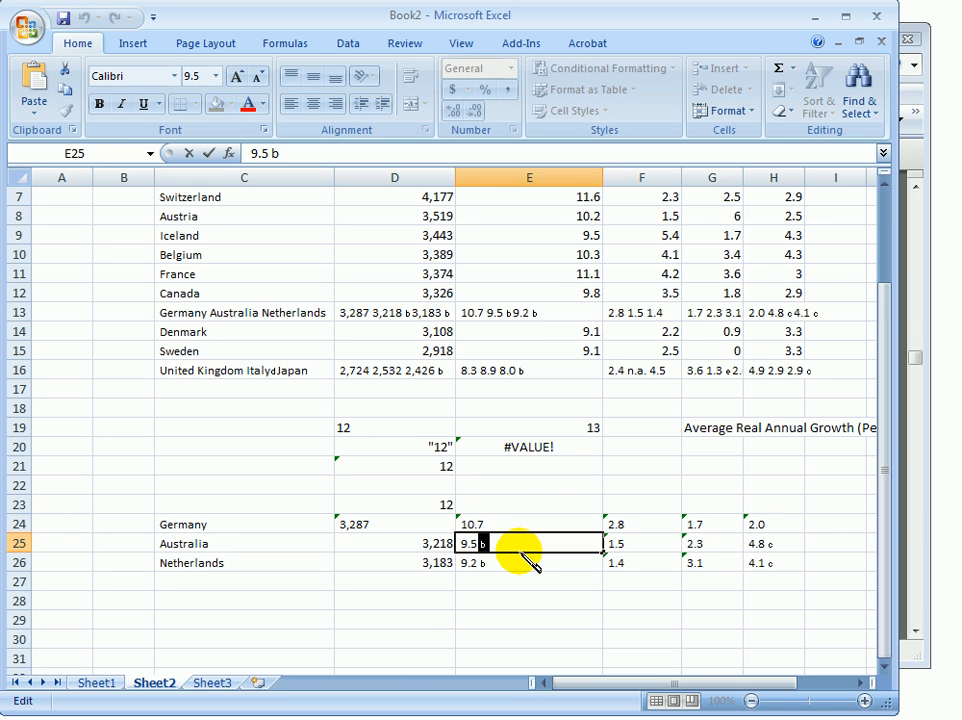
key("Return")
left_click(369, 543)
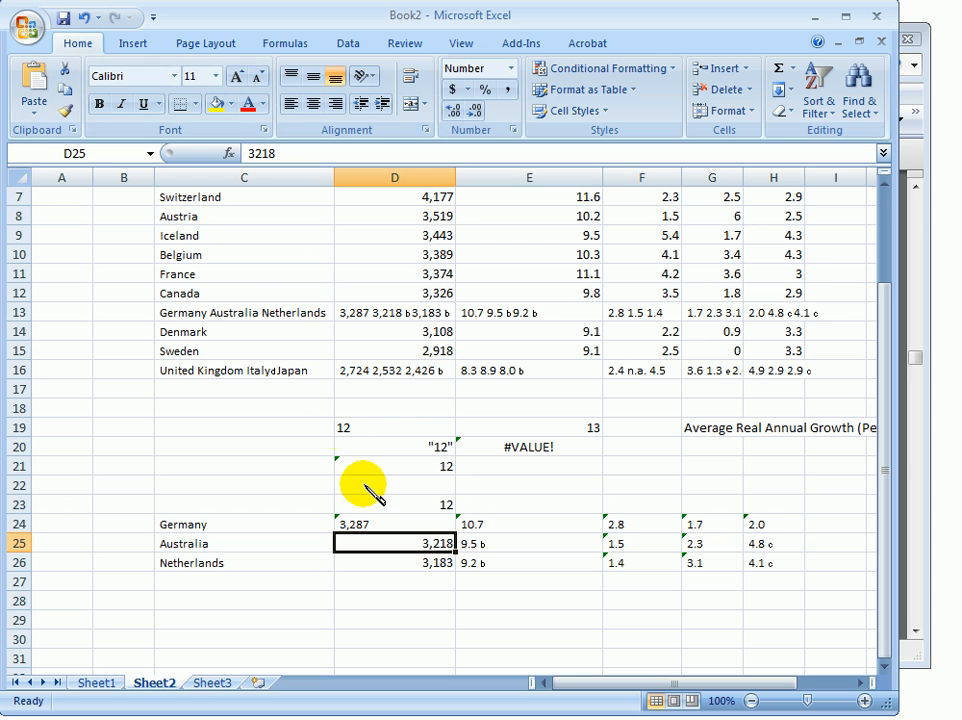
key("ctrl+h")
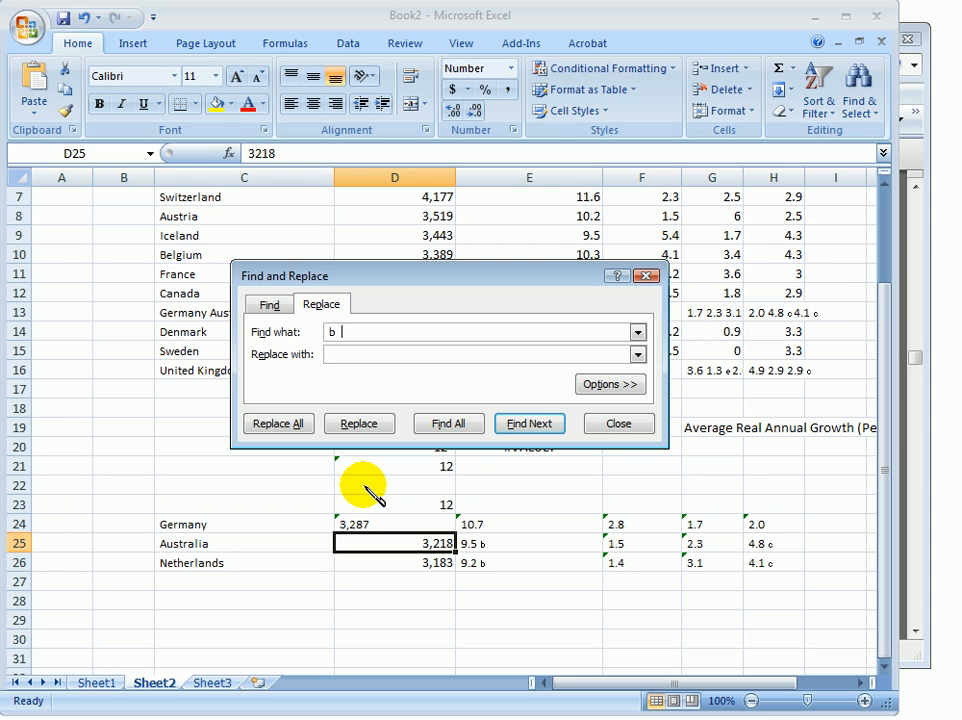
left_click(333, 354)
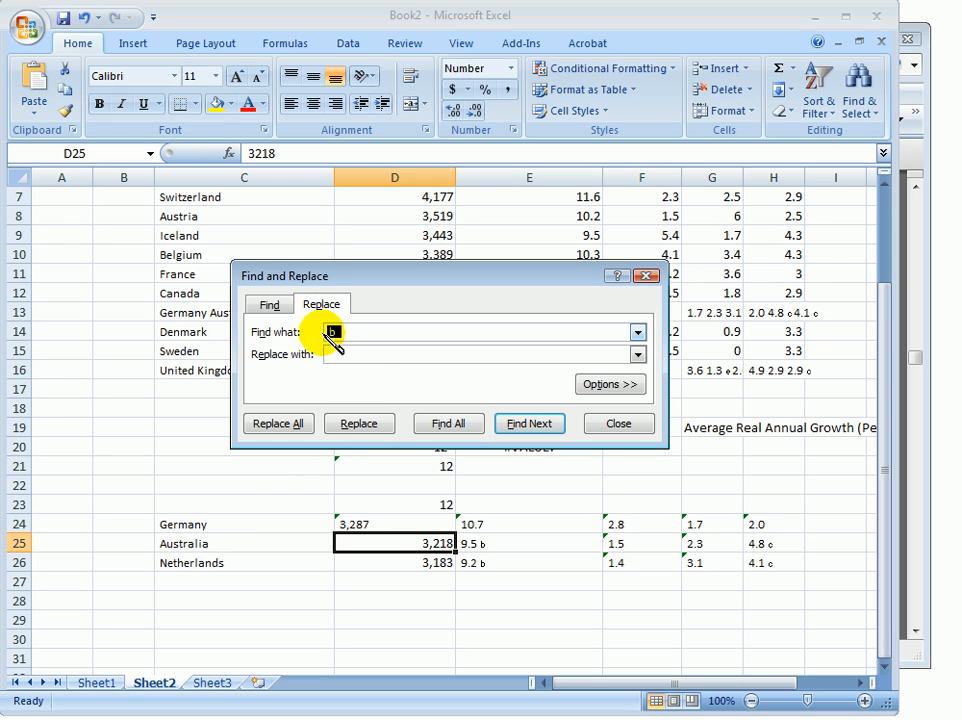
key("Tab")
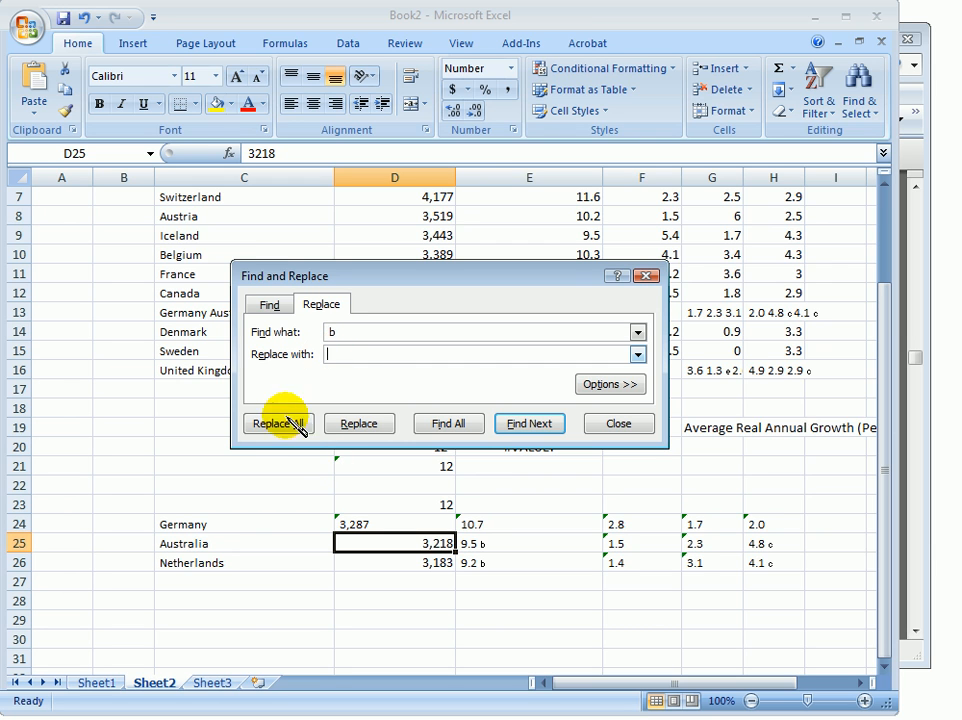
left_click(358, 424)
left_click(502, 477)
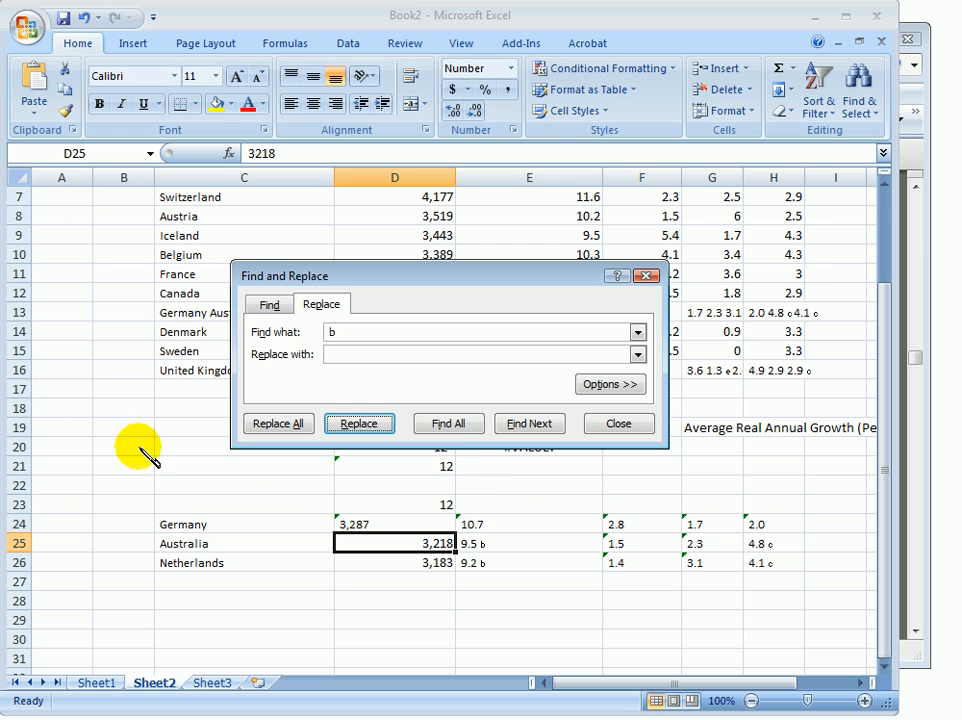
left_click(617, 424)
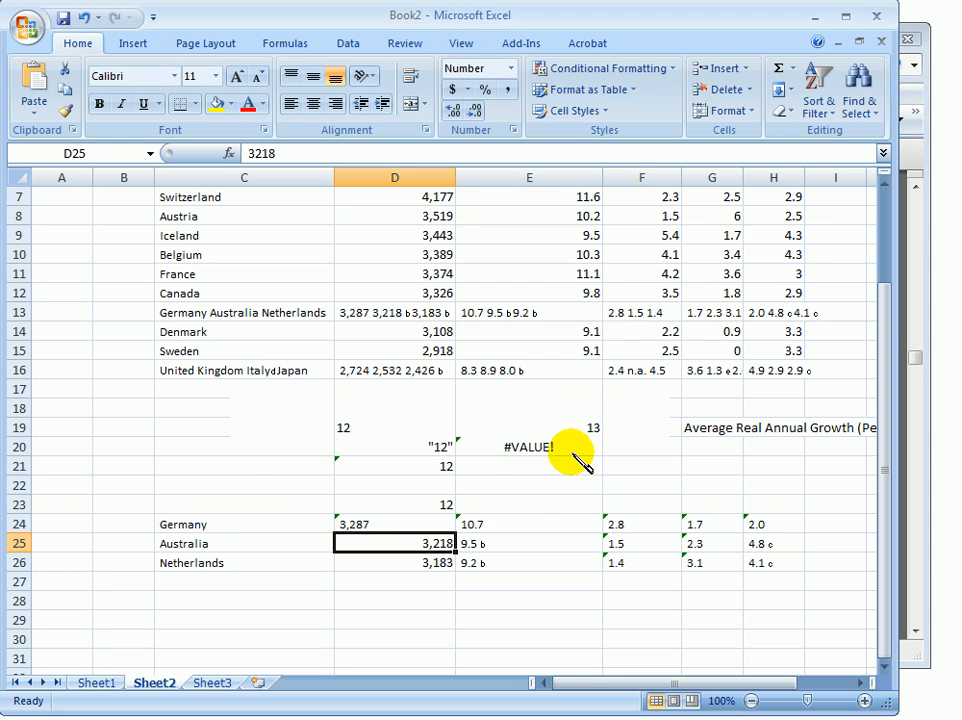
Remove the footnote letter from the GDP percentages, leaving 9.5 in E25 and 9.2 in E26
left_click(505, 543)
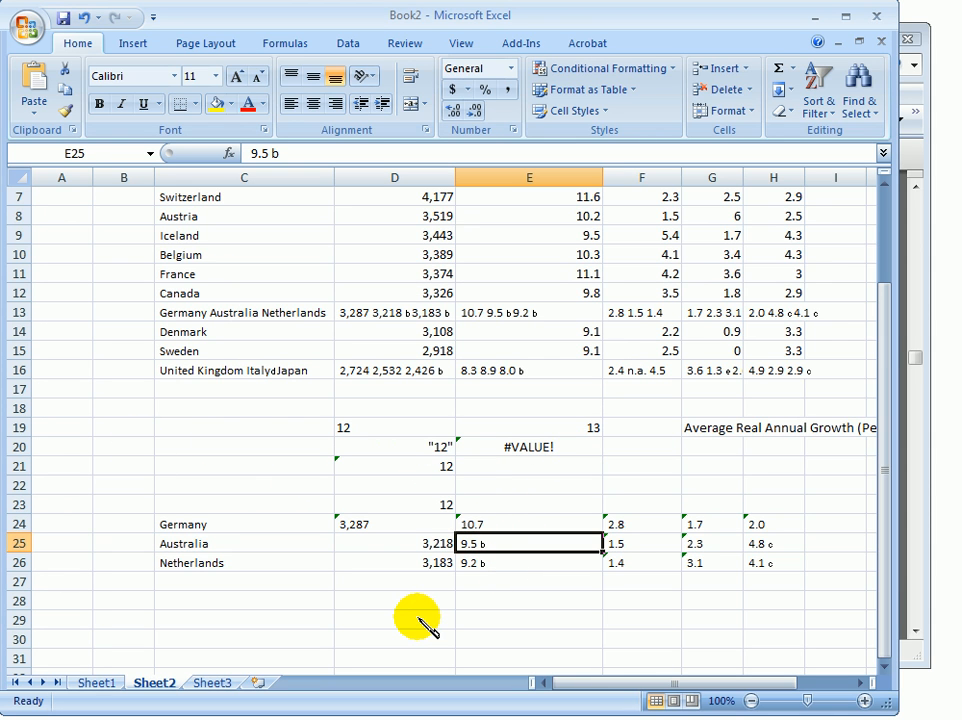
key("F2")
key("Return")
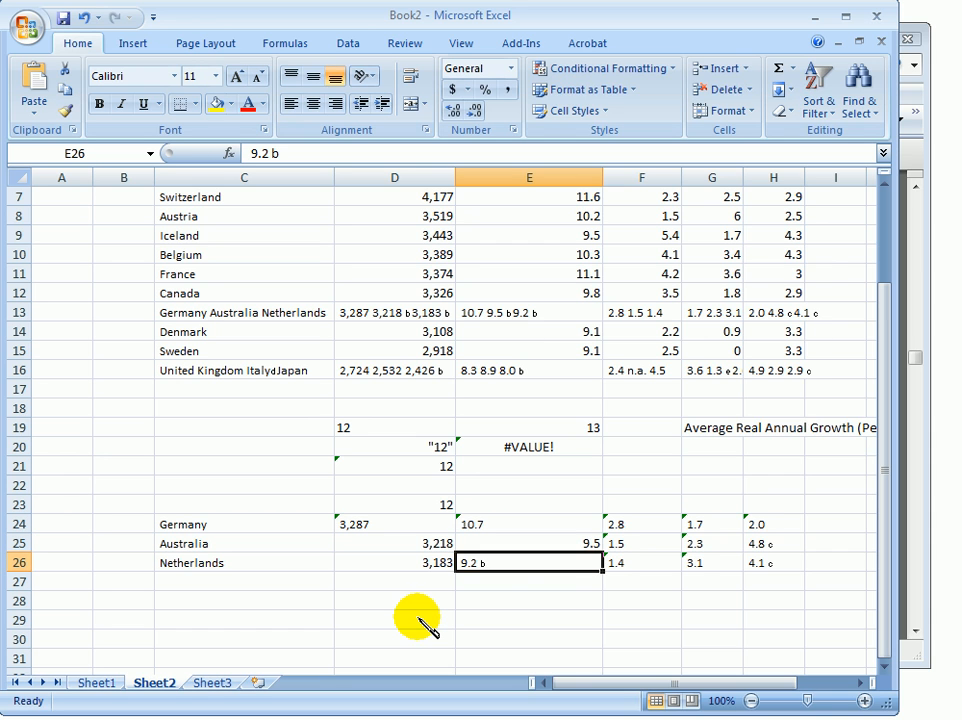
key("F2")
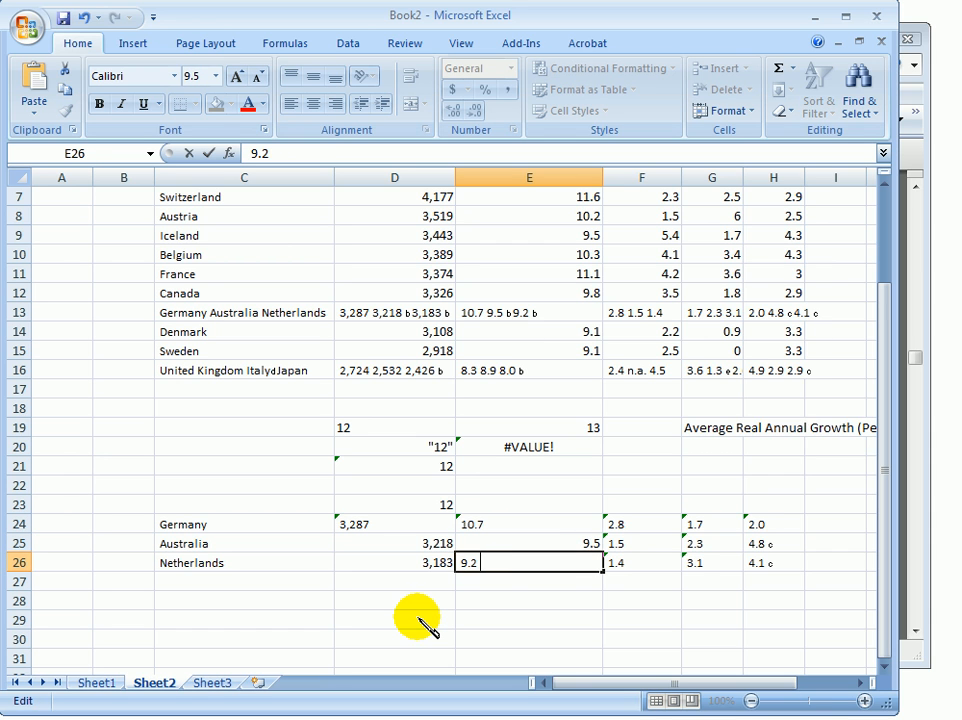
key("Return")
Remove the footnote letter "c" from the 1995 to 2005 growth values, leaving 4.8 in H25 and 4.1 in H26
key("Up")
key("Up")
key("Up")
key("Down")
key("Right")
key("Right")
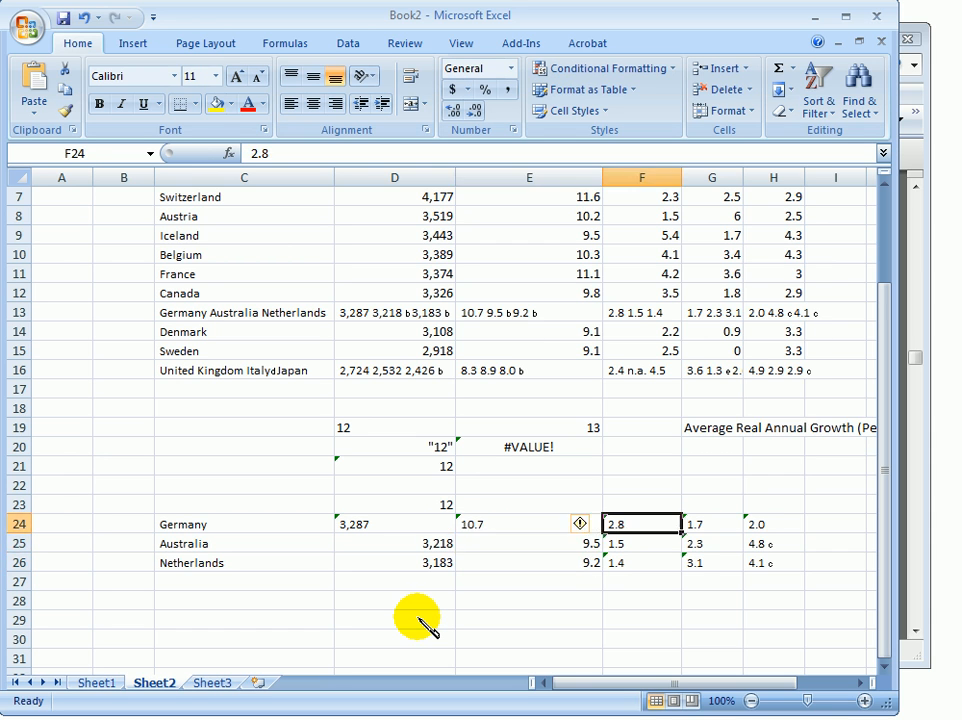
key("Right")
key("Right")
key("Left")
key("F2")
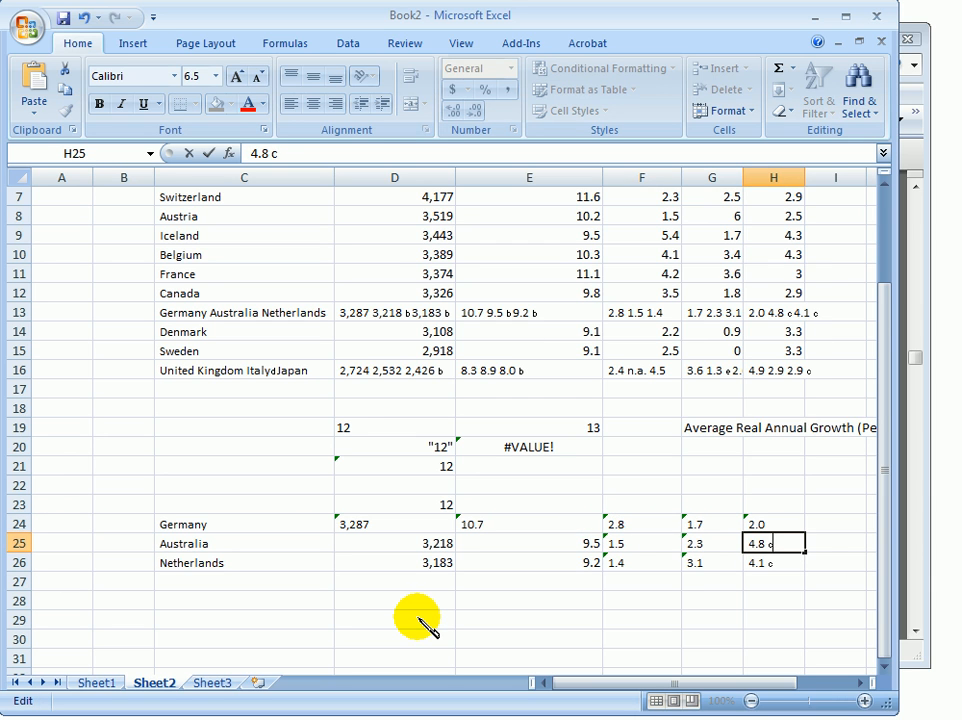
key("Return")
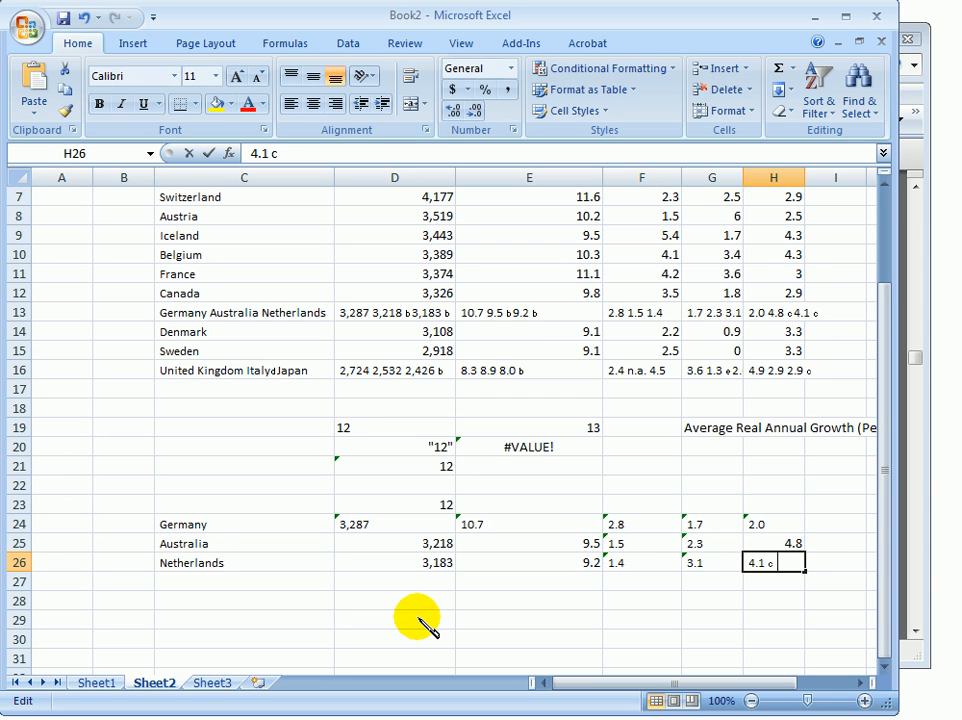
key("BackSpace")
key("BackSpace")
key("Return")
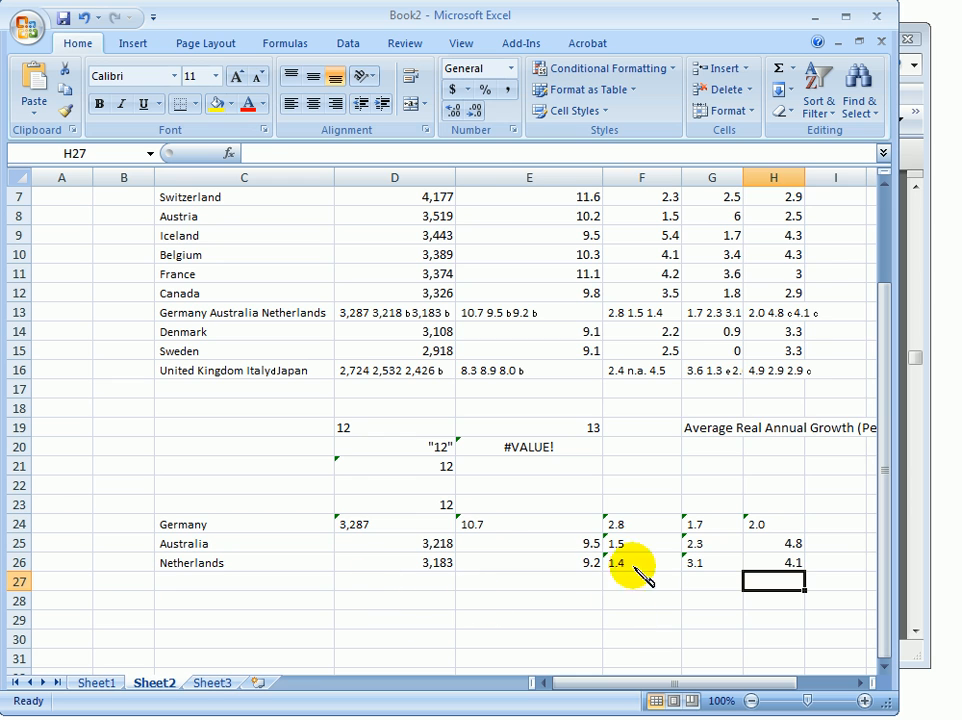
Convert the numbers stored as text in D24:H26 to real numbers
left_click(361, 531)
left_click_drag(405, 532, 770, 563)
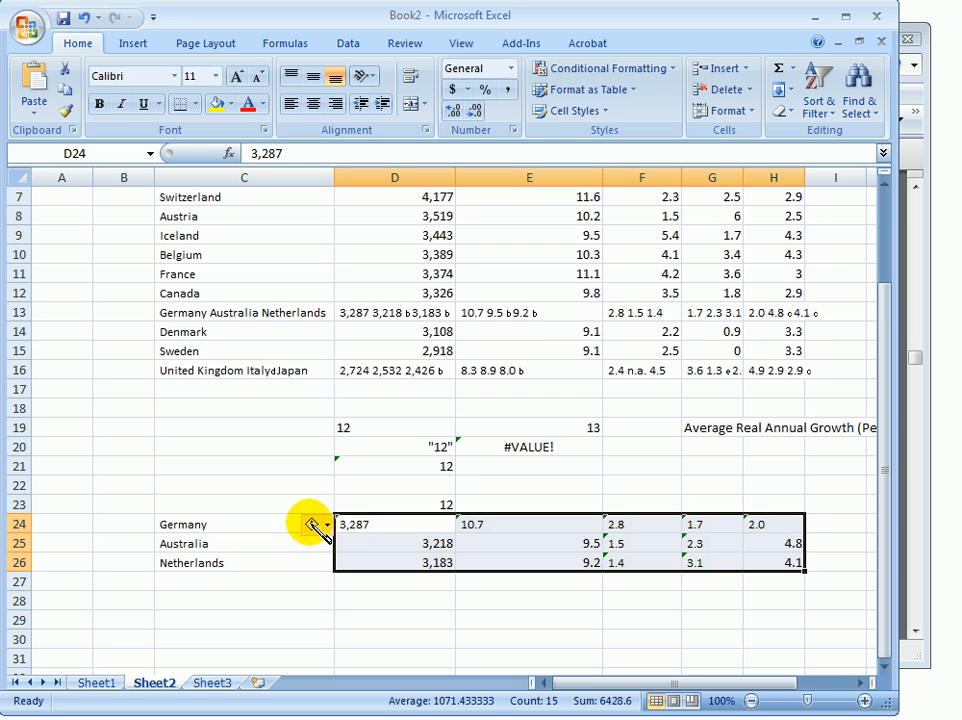
left_click(338, 530)
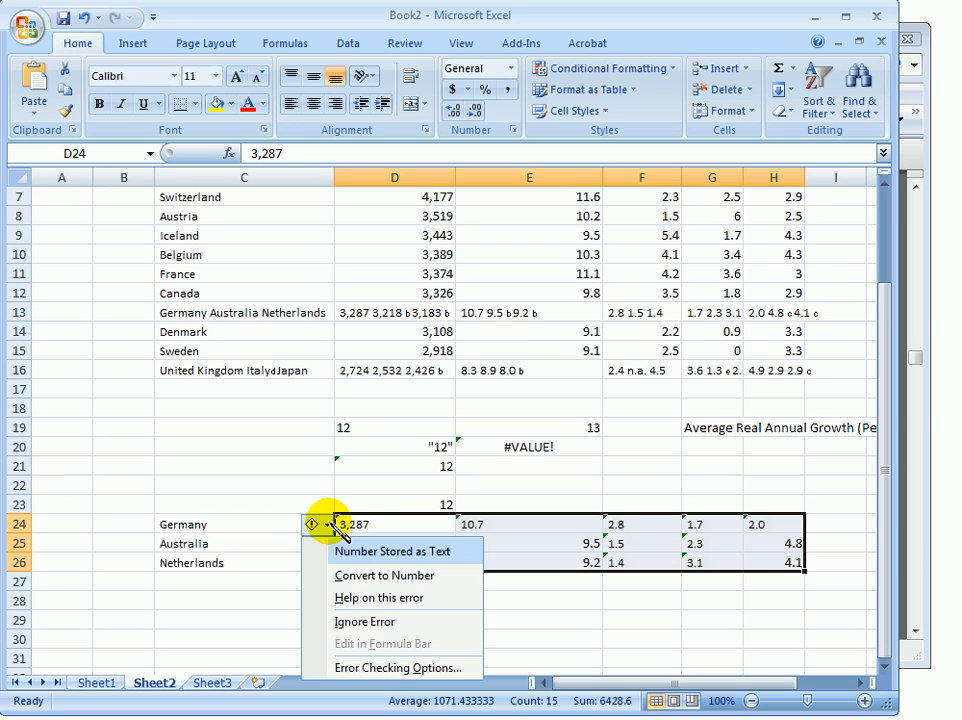
left_click(350, 576)
Try to insert the cleaned Germany, Australia and Netherlands cells C24:H26 at row 13, shifting the existing cells down
left_click_drag(245, 526, 754, 566)
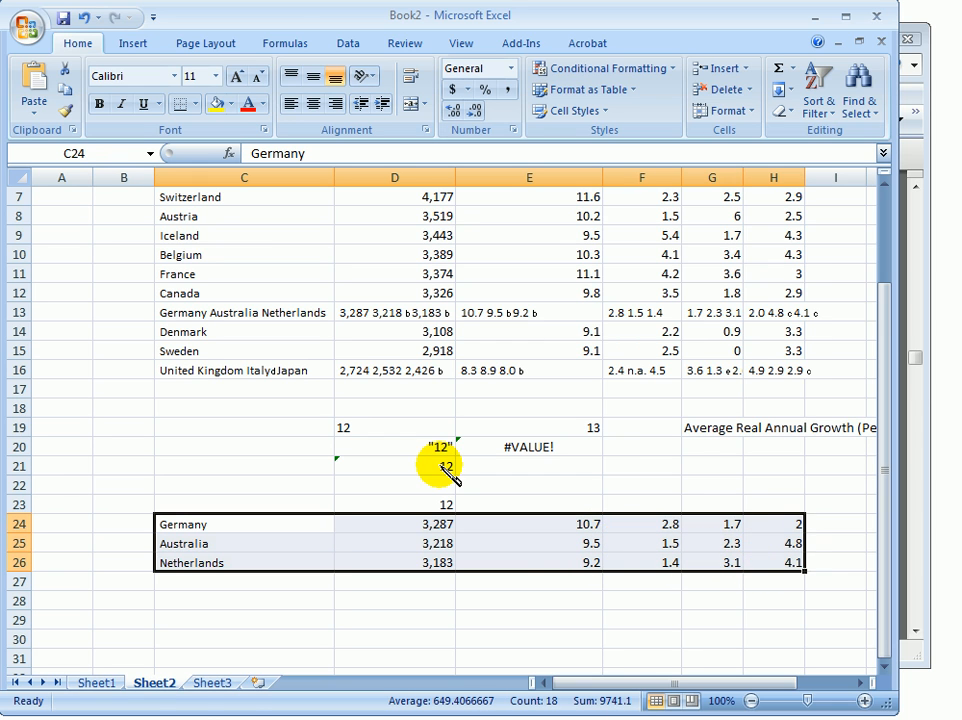
key("ctrl+c")
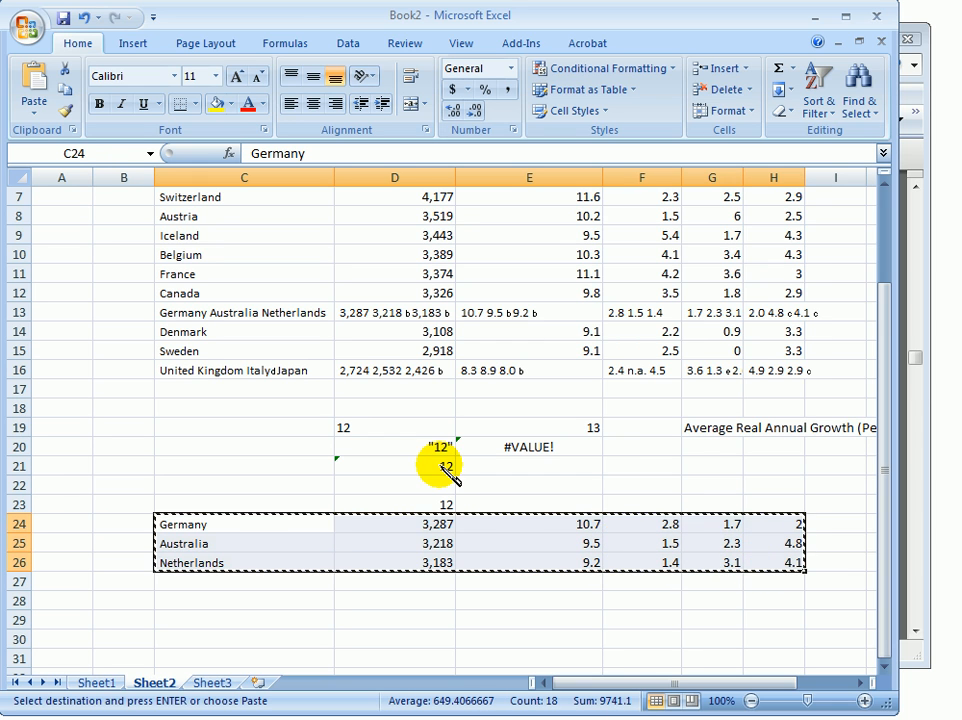
left_click(118, 316)
left_click(22, 312)
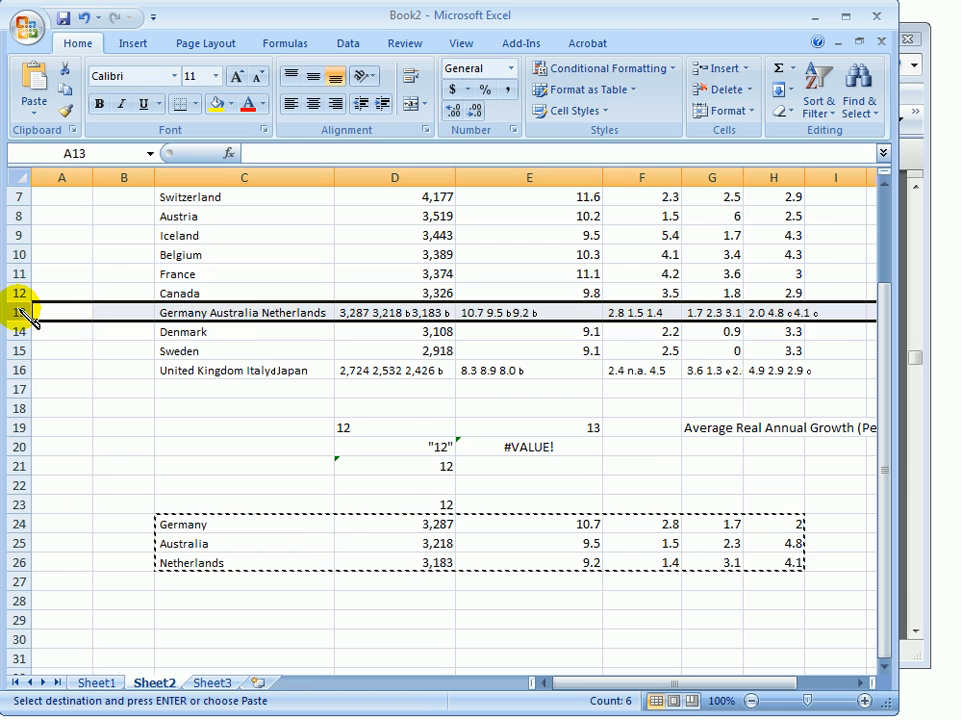
right_click(22, 312)
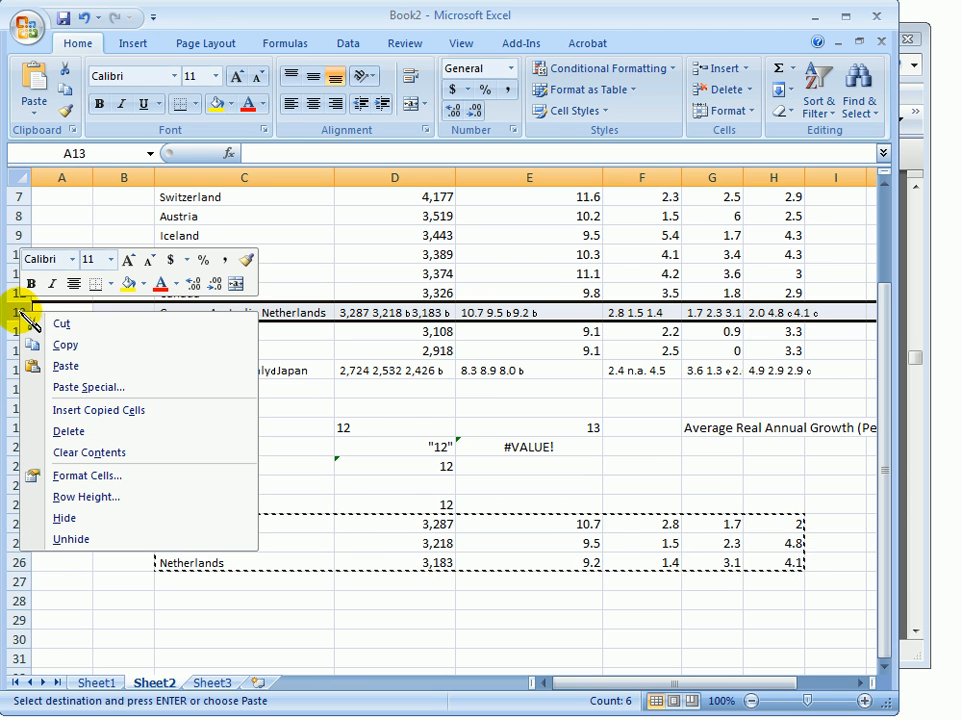
left_click(76, 412)
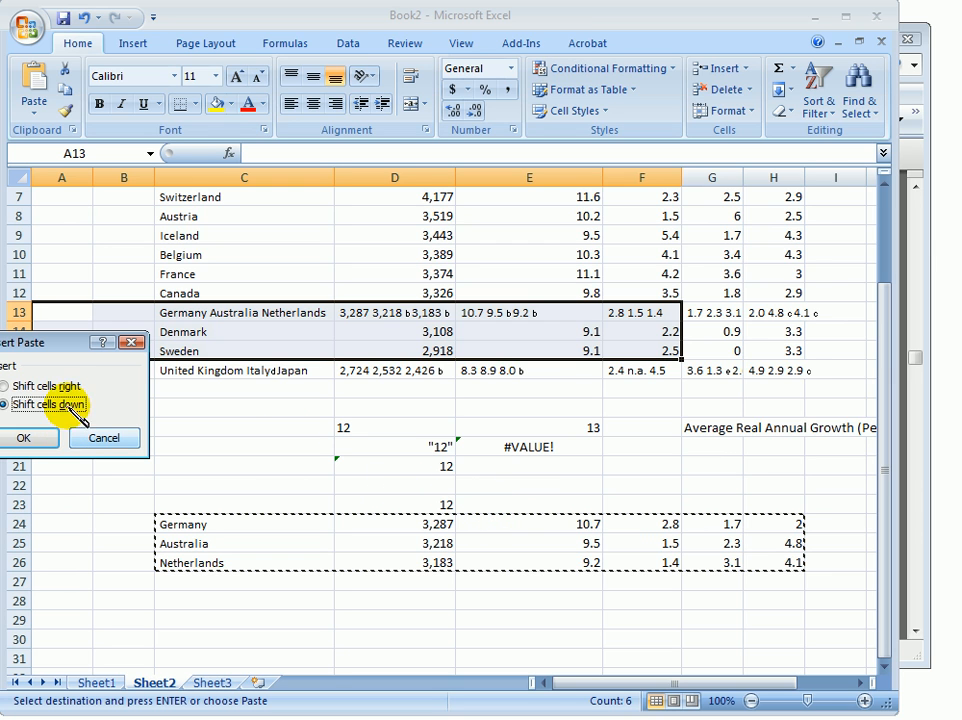
left_click(25, 440)
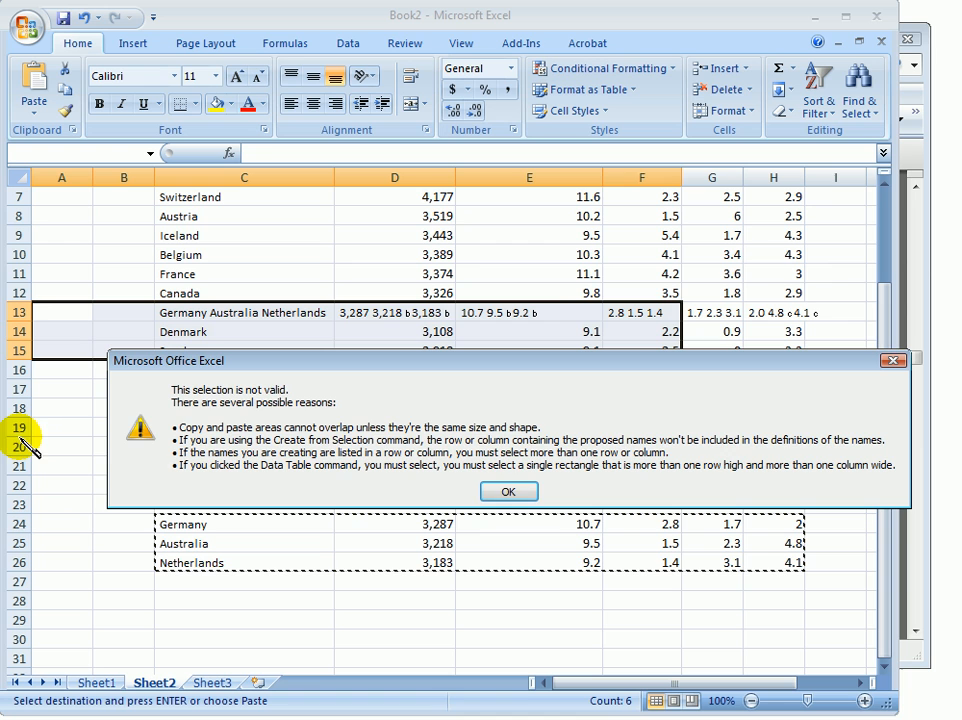
left_click(507, 492)
left_click(442, 442)
left_click(264, 430)
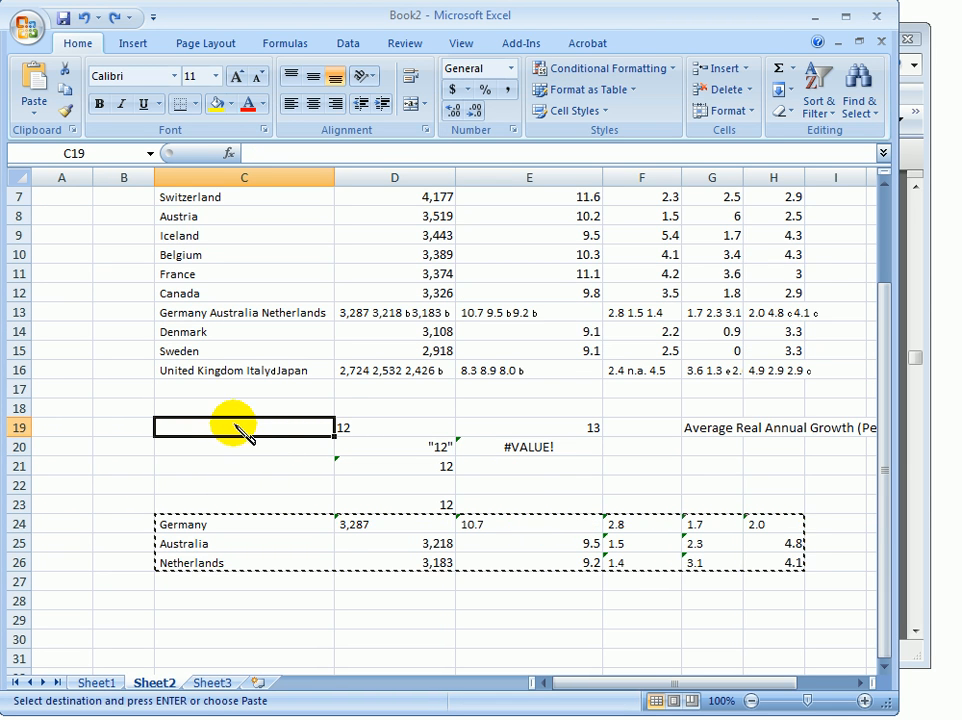
Insert three blank rows at row 13, above the merged Germany, Australia and Netherlands row, using a copied empty row
left_click(161, 586)
left_click(100, 619)
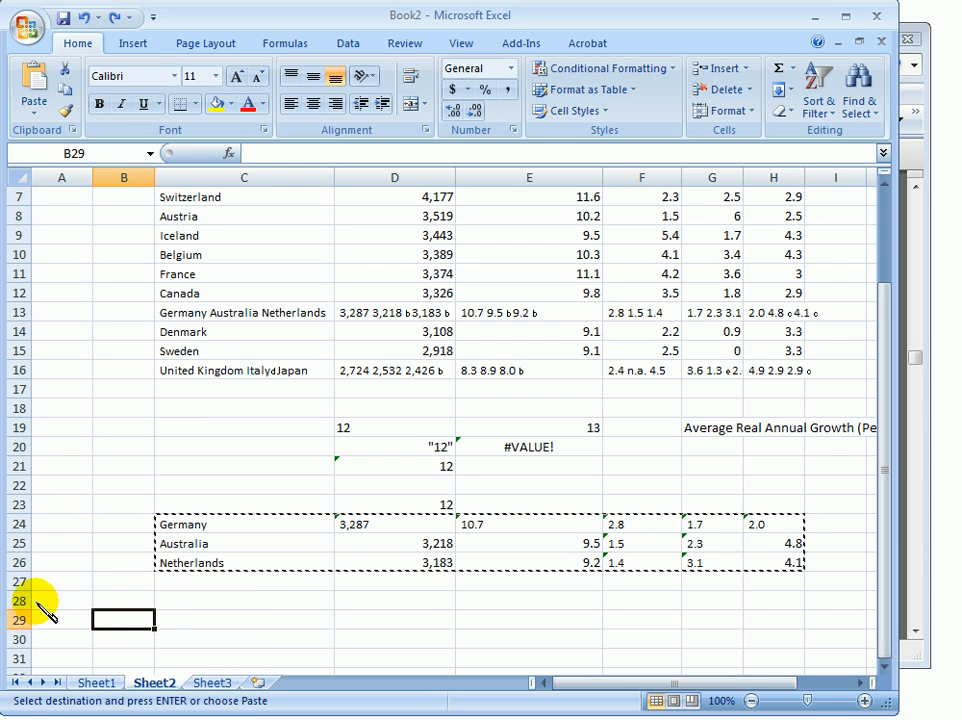
left_click(20, 601)
key("ctrl+c")
left_click(193, 640)
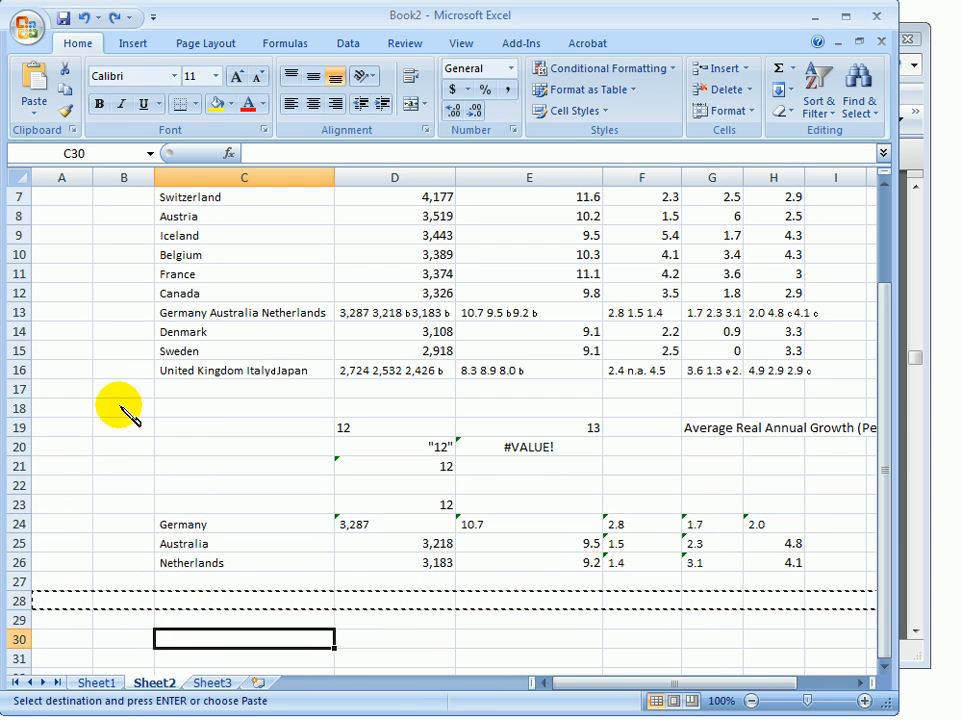
left_click(19, 313)
right_click(20, 315)
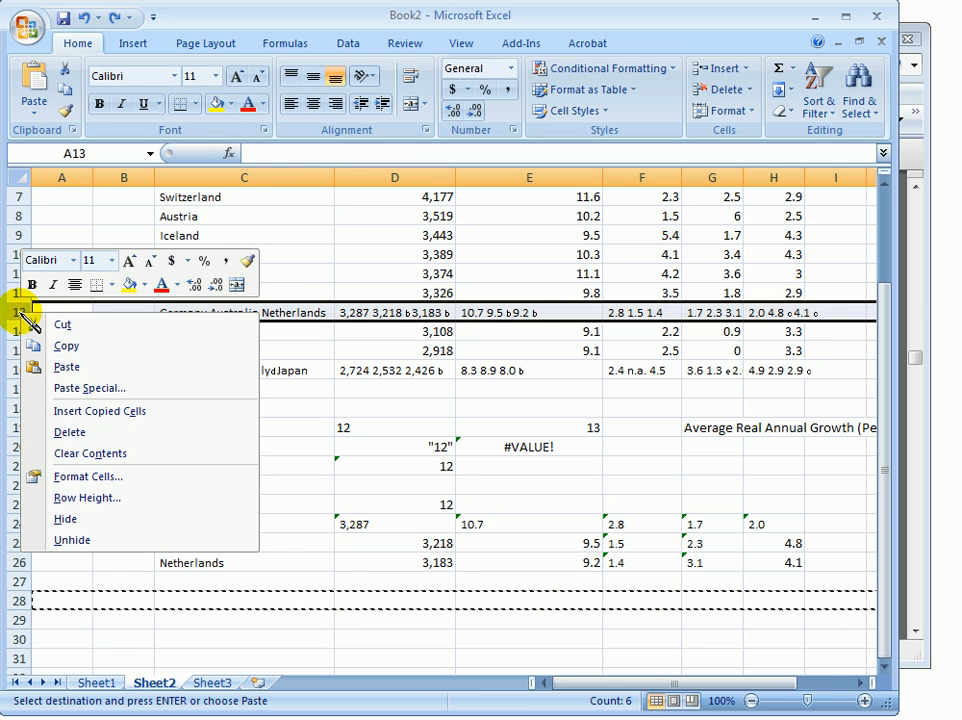
left_click(75, 413)
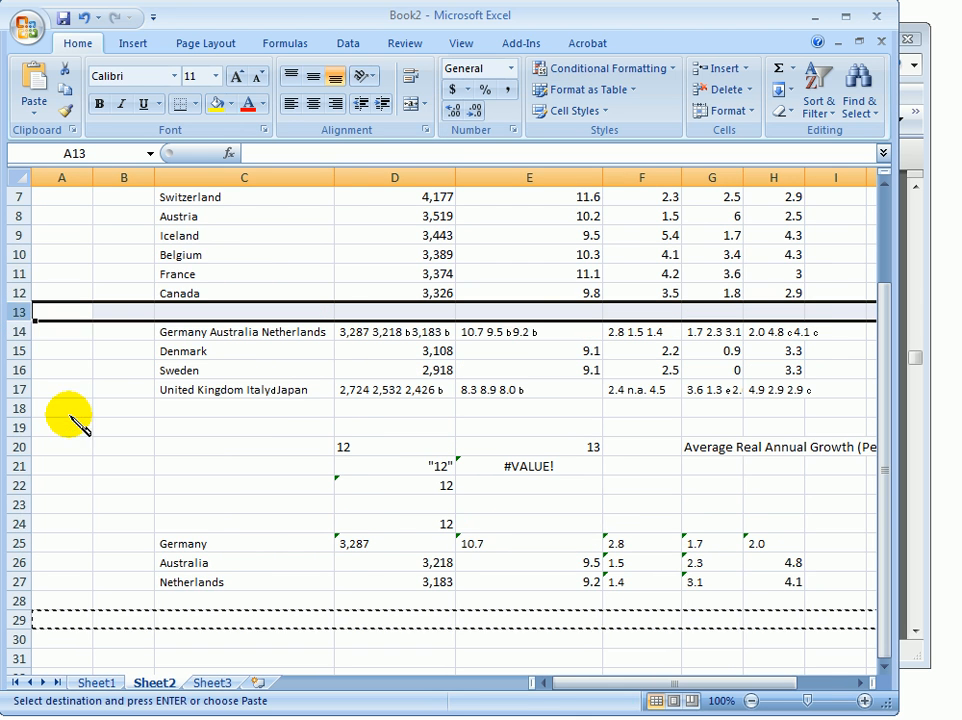
right_click(32, 318)
left_click(73, 414)
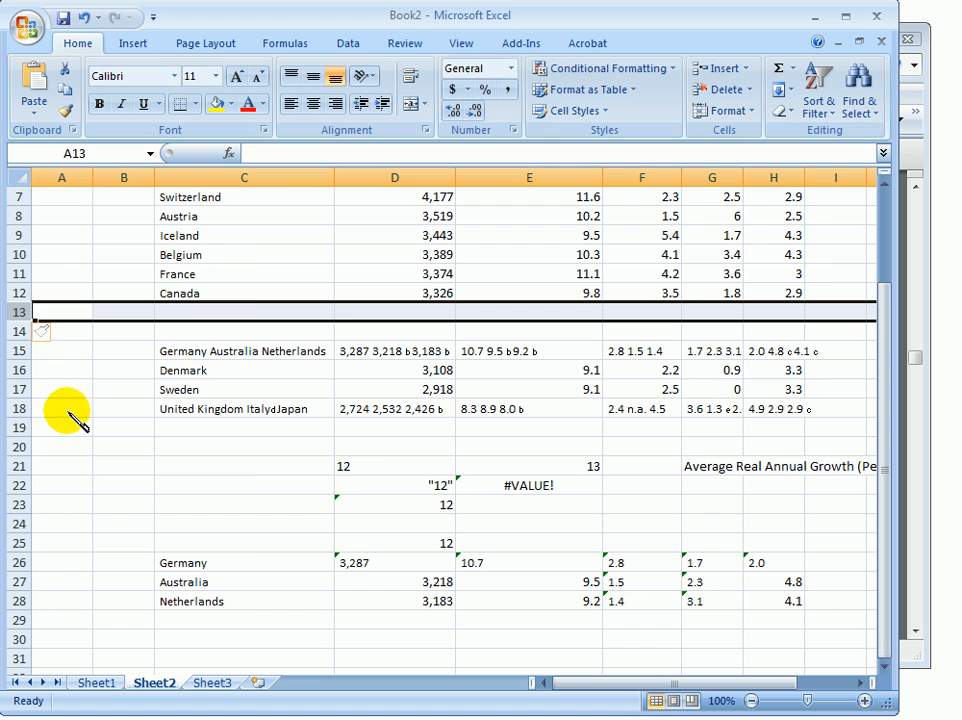
right_click(18, 312)
left_click(59, 409)
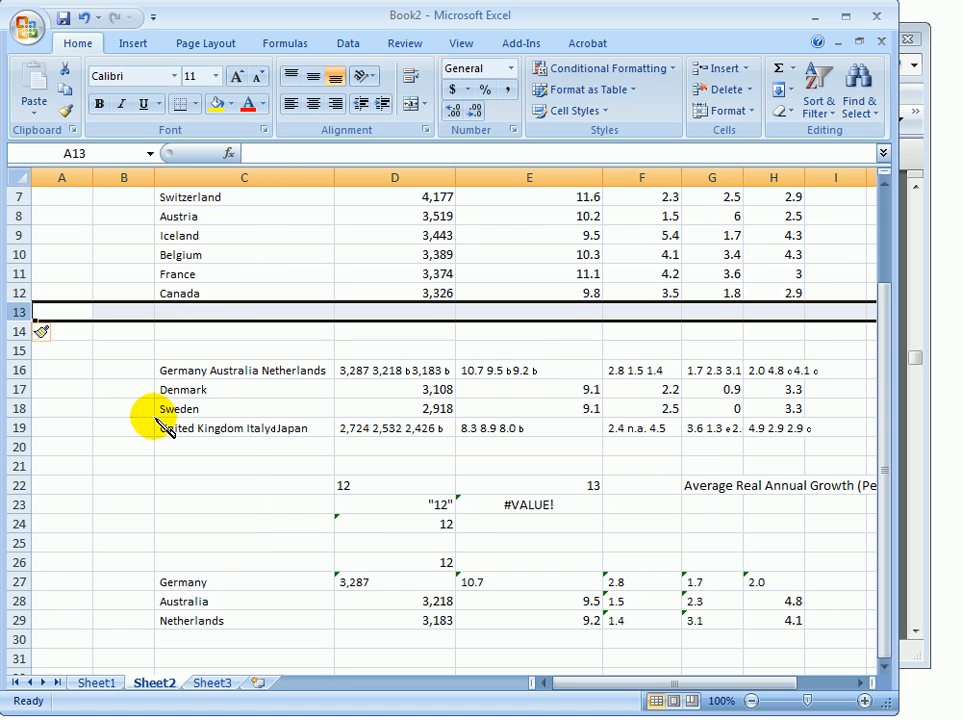
Convert the numbers stored as text in D27:H29 to real numbers
left_click_drag(160, 422, 170, 413)
left_click_drag(182, 582, 500, 621)
left_click(182, 605)
left_click_drag(197, 585, 618, 612)
left_click_drag(794, 617, 352, 590)
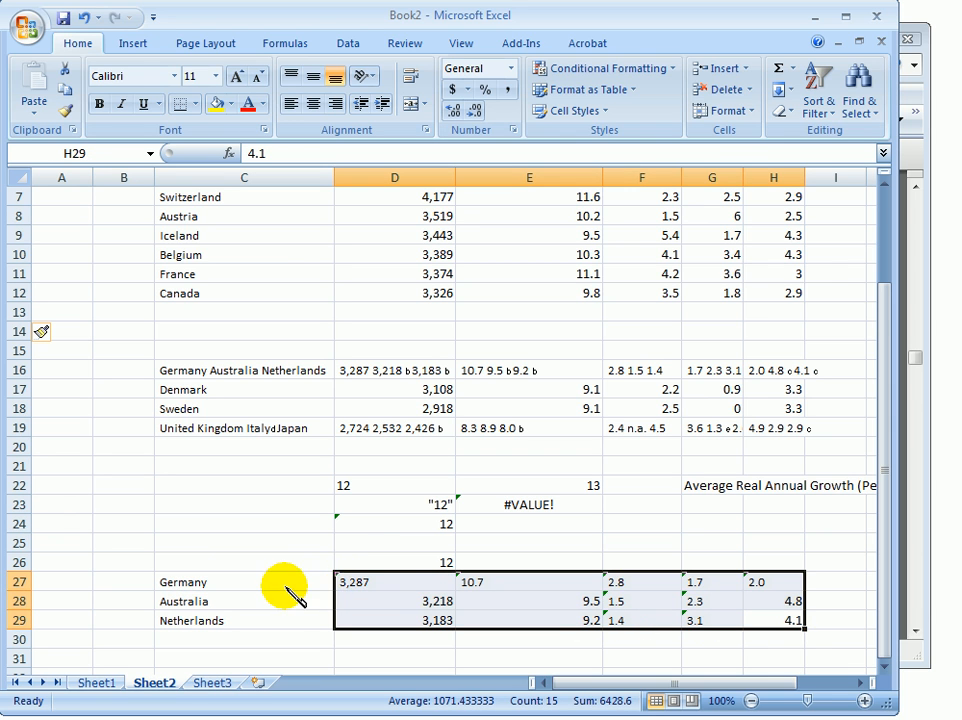
right_click(351, 588)
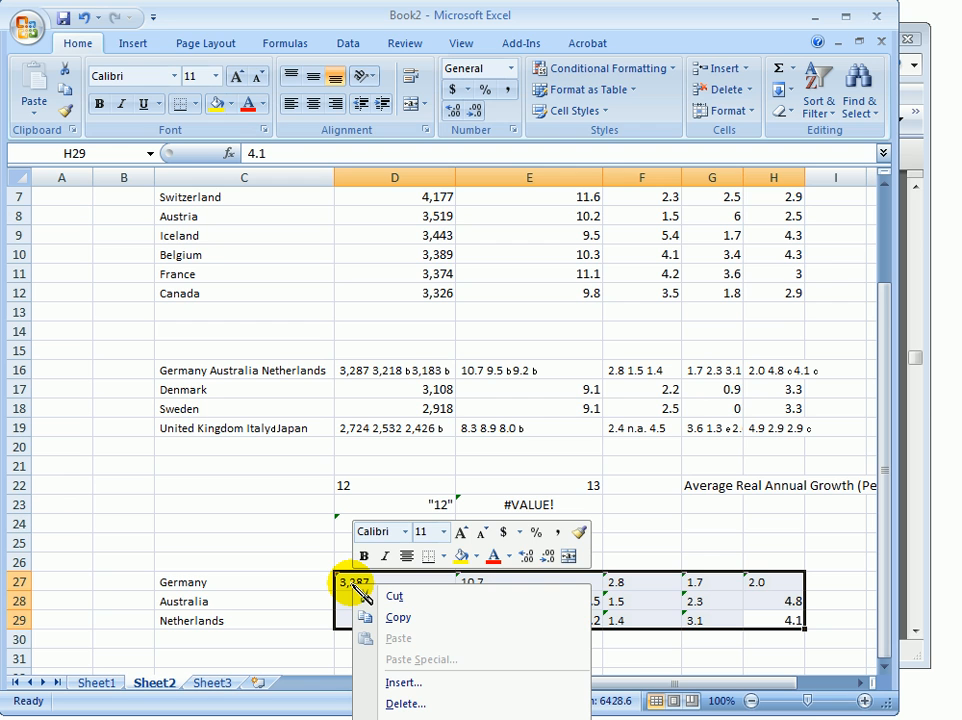
left_click(318, 584)
left_click(339, 585)
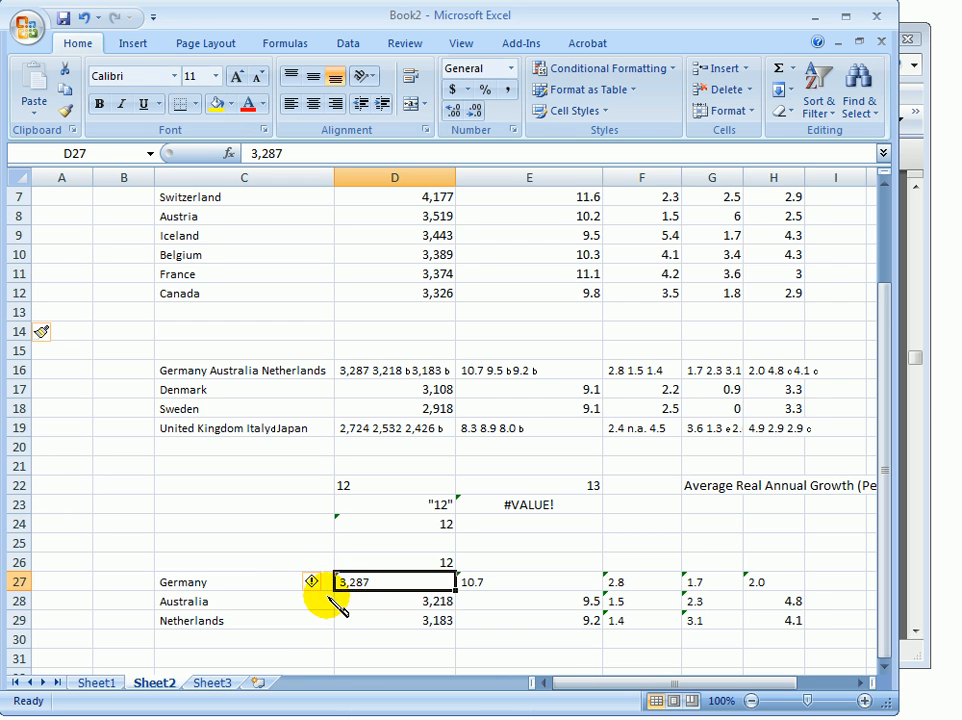
left_click_drag(429, 590, 766, 626)
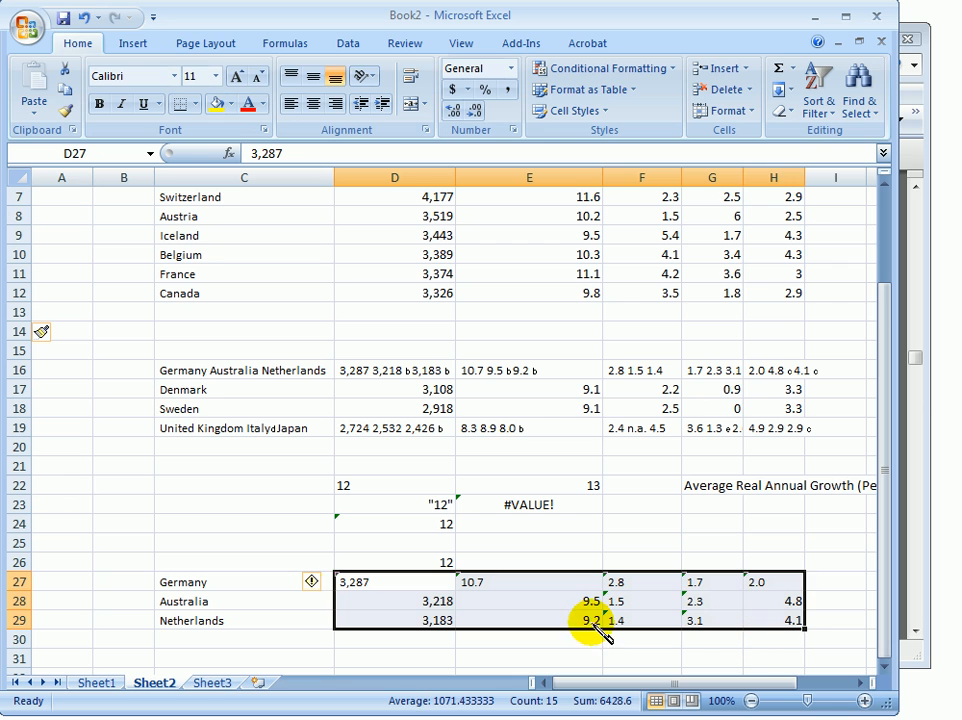
left_click(326, 584)
left_click(378, 629)
Copy the Germany, Australia and Netherlands rows in C27:H29 into the blank rows starting at C13
left_click_drag(243, 578, 790, 625)
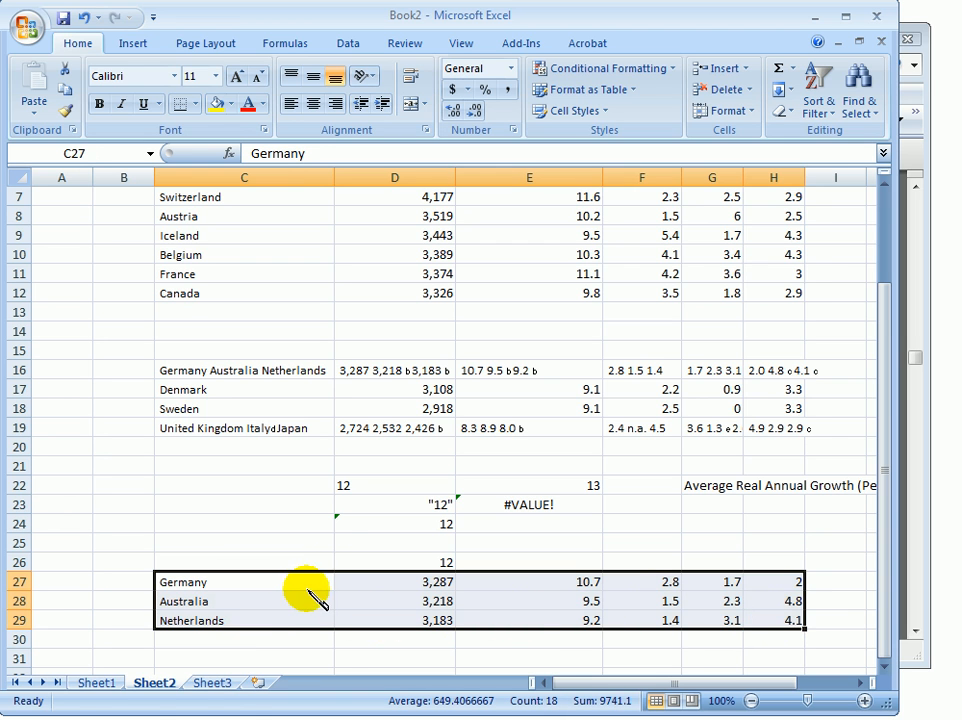
key("ctrl+c")
left_click(196, 312)
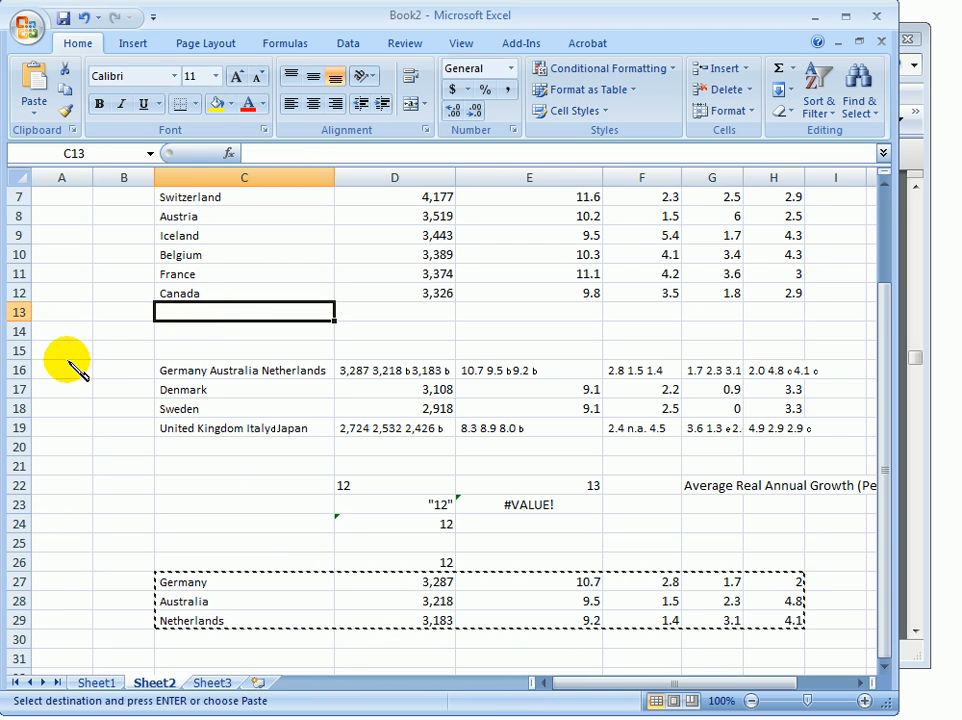
key("ctrl+v")
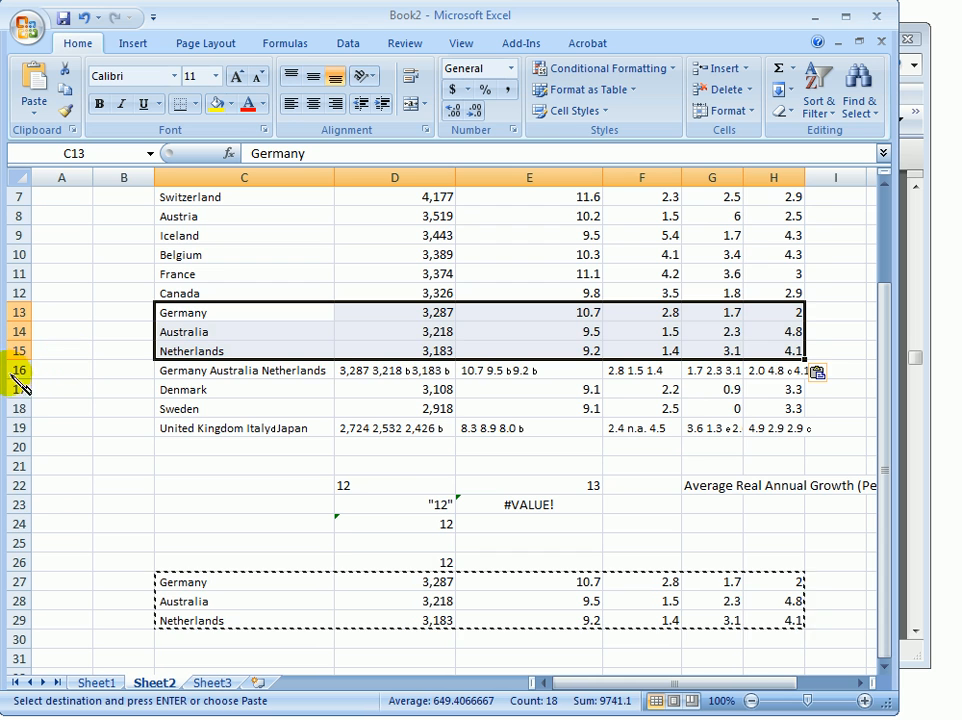
Delete row 16, which holds the merged Germany, Australia and Netherlands entries
left_click(20, 370)
right_click(20, 370)
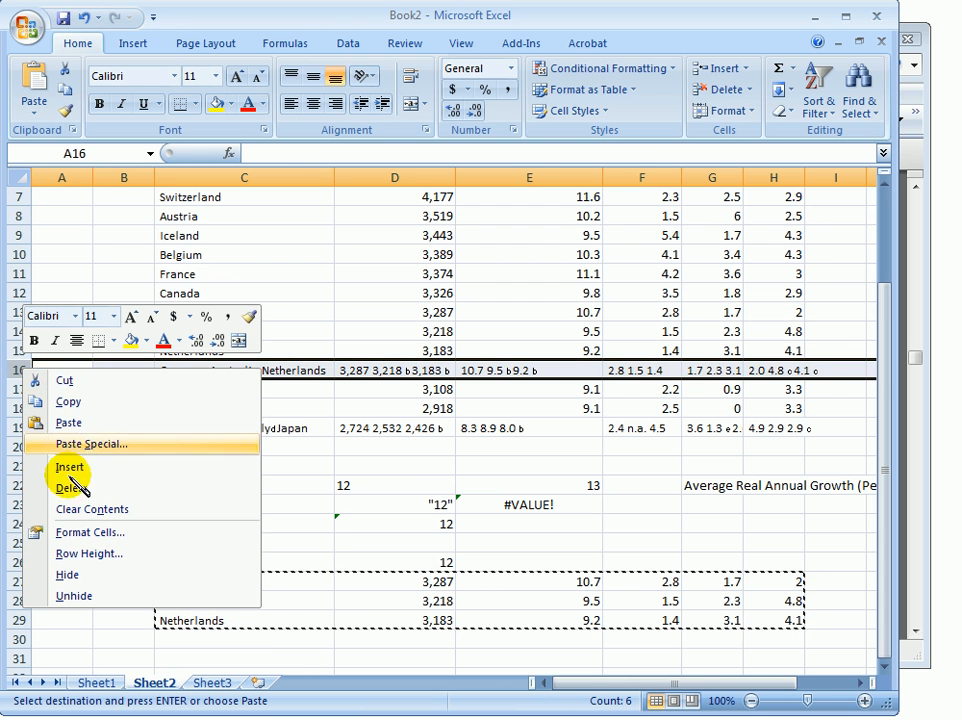
left_click(33, 467)
left_click(140, 410)
scroll(180, 414, "up", 2)
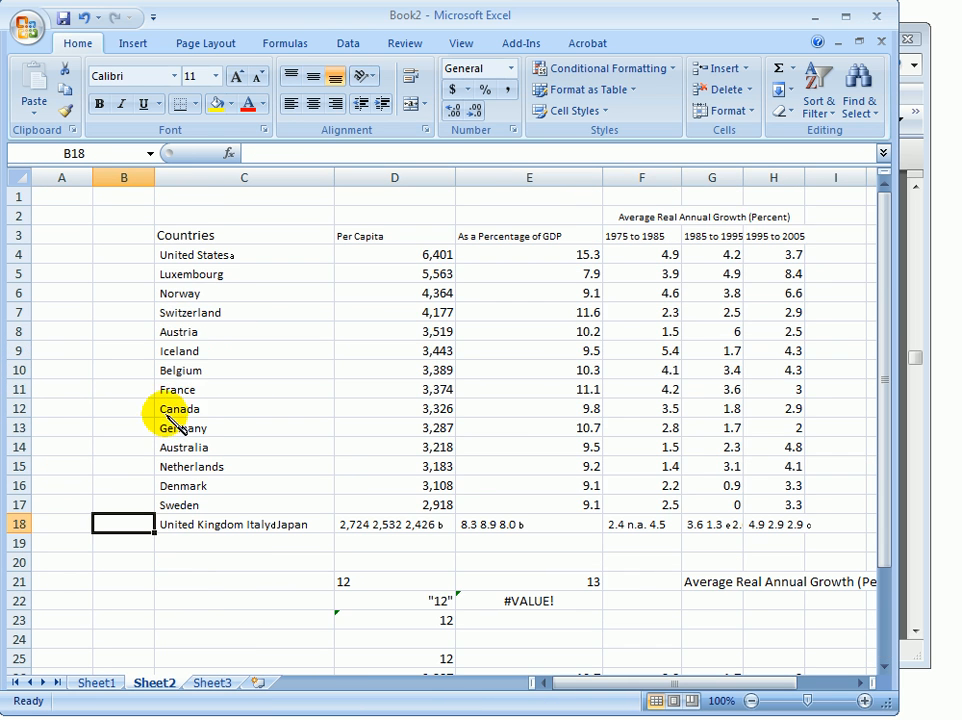
Insert a 2-D line chart with markers from the country table in C3:H17
left_click_drag(165, 232, 757, 502)
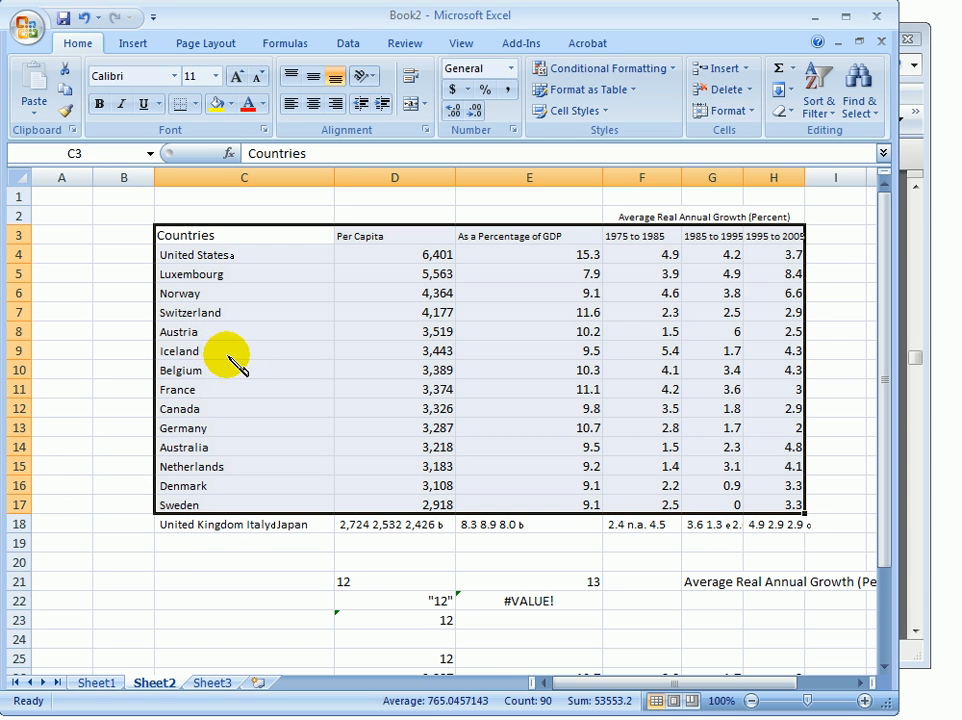
left_click(133, 45)
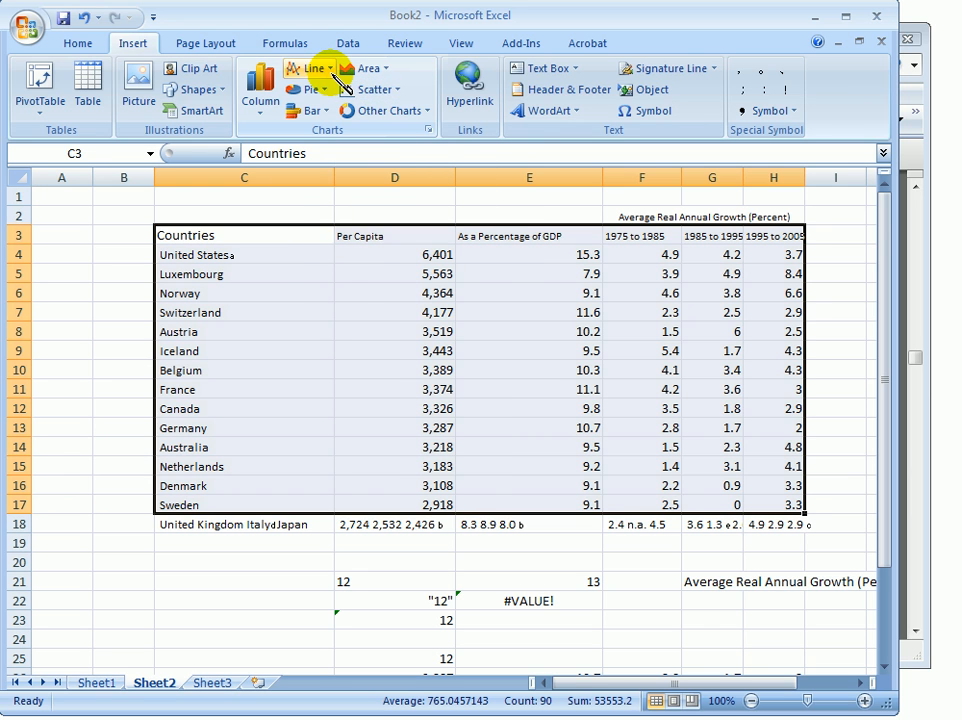
left_click(333, 77)
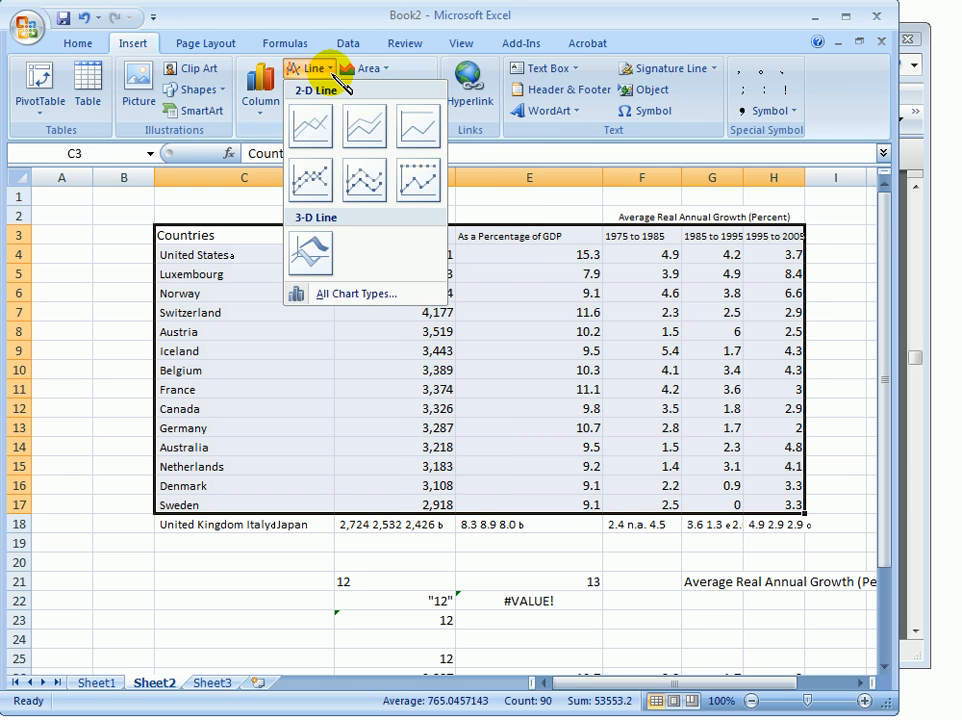
left_click(311, 180)
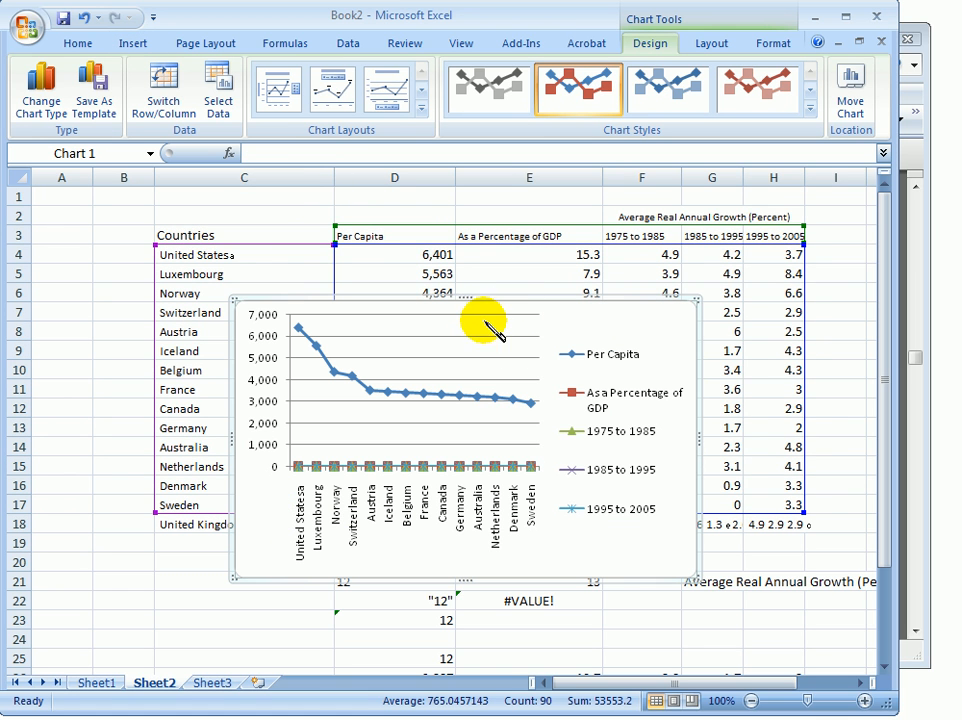
Shift the plot area inside the line chart slightly, then undo that move and the chart insertion
left_click_drag(440, 412, 497, 412)
left_click(508, 405)
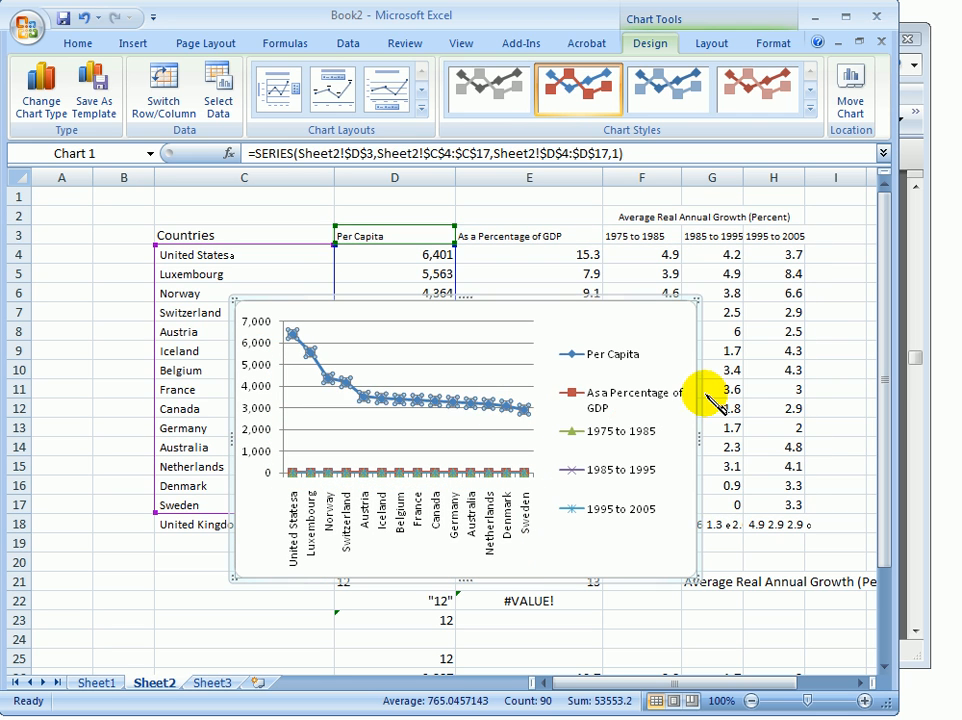
left_click(612, 364)
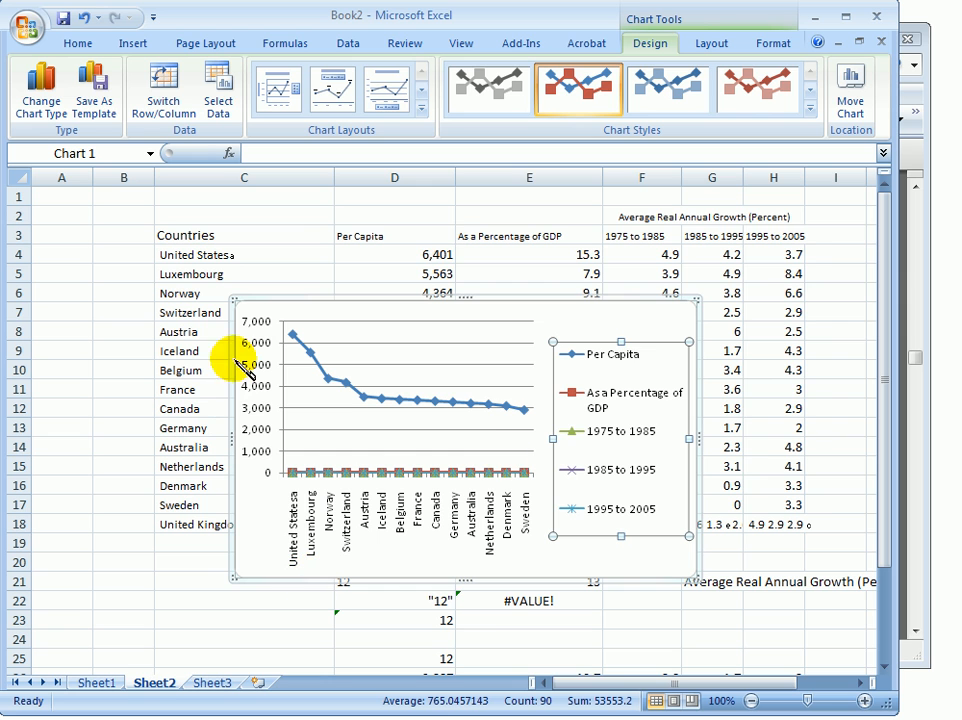
left_click(704, 354)
key("ctrl+z")
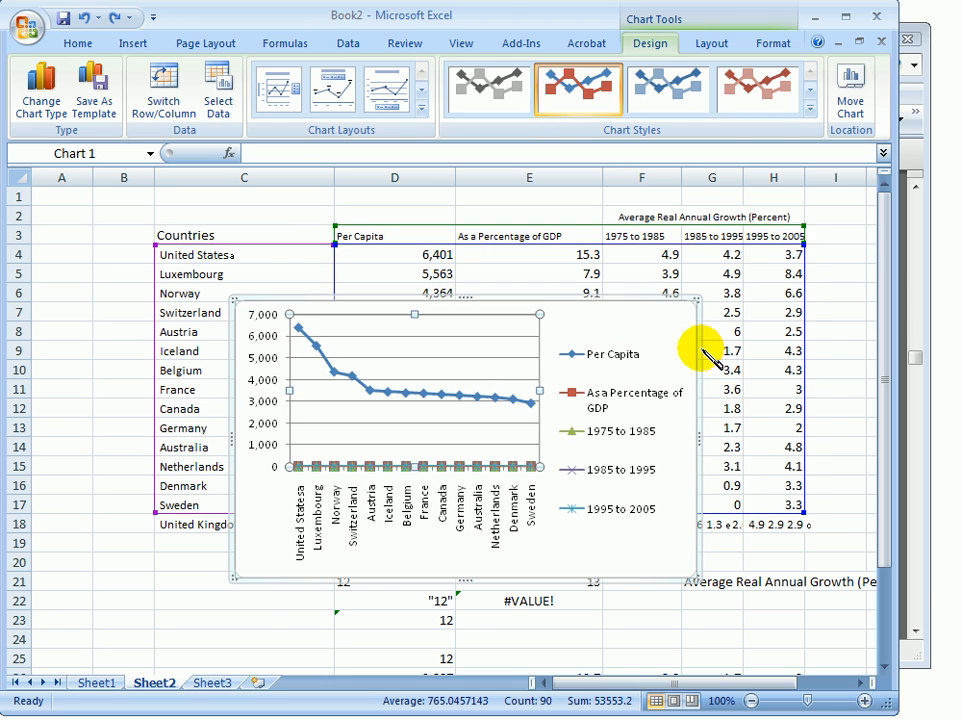
key("ctrl+z")
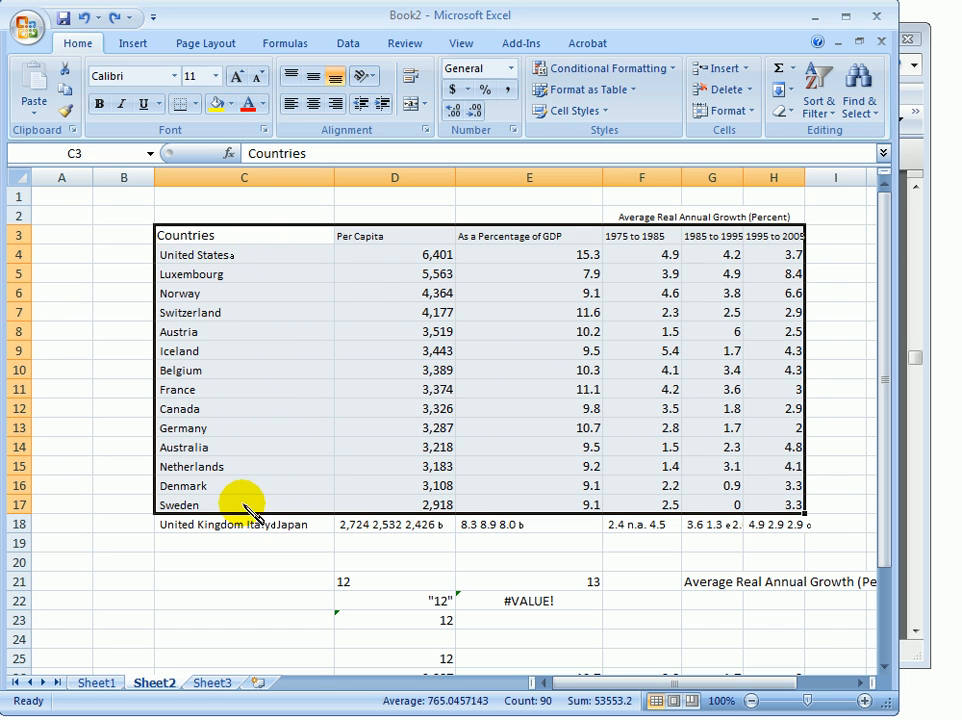
Insert a 3-D clustered column chart from the country table in C3:H17
left_click(136, 44)
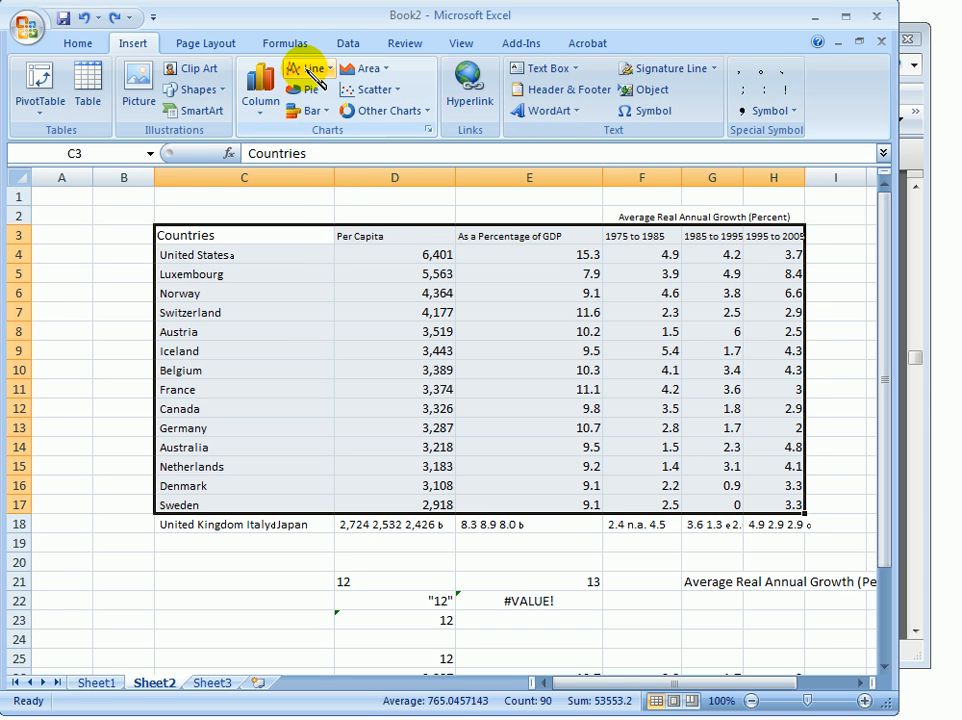
left_click(309, 70)
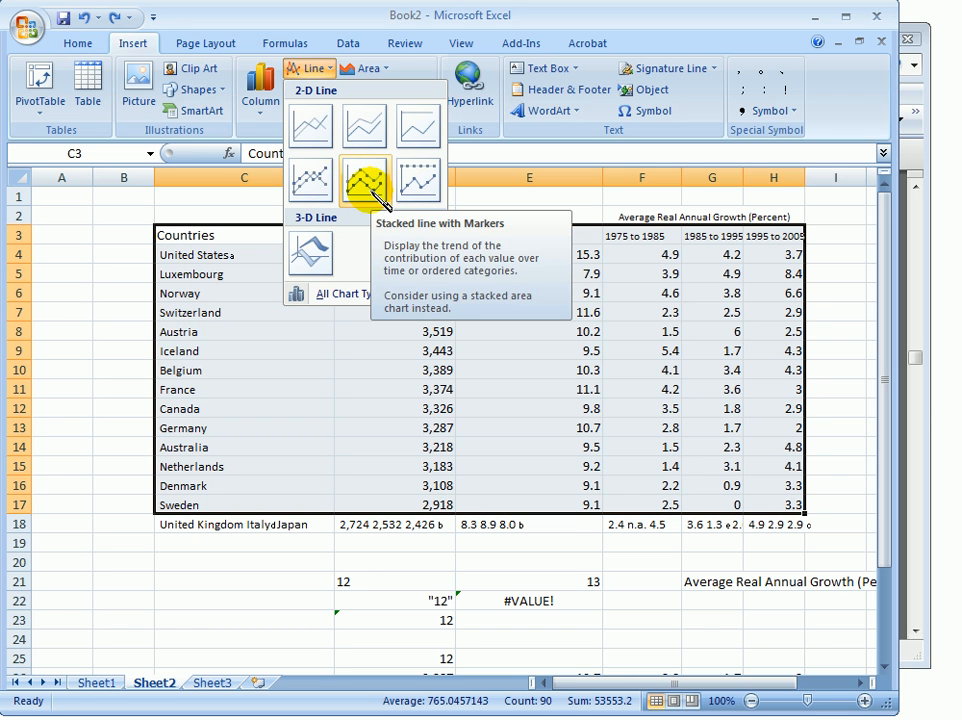
left_click(235, 198)
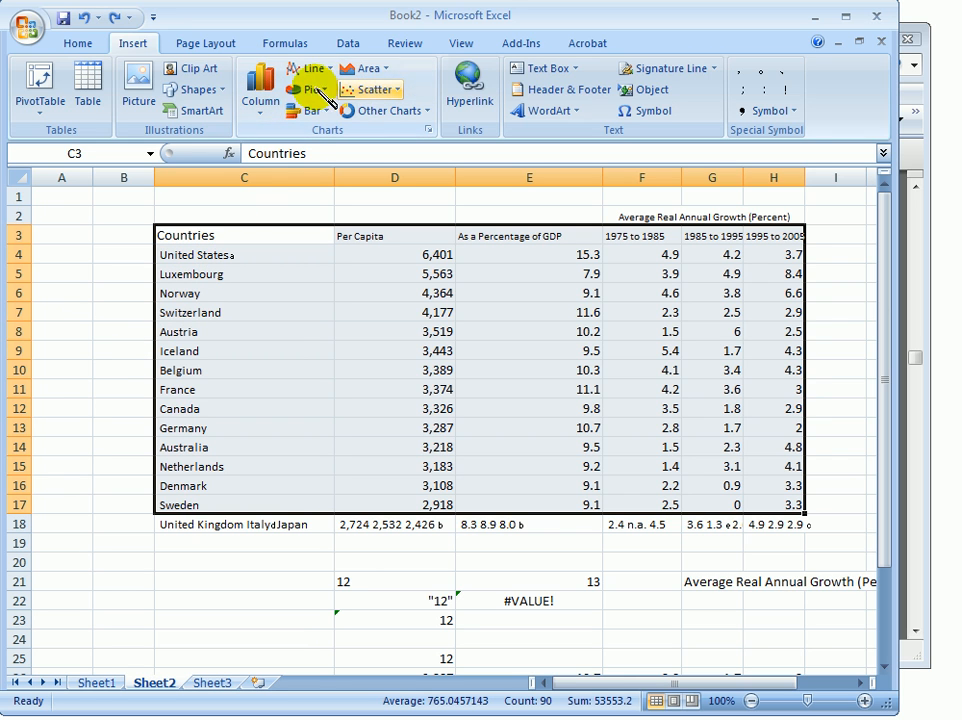
left_click(262, 100)
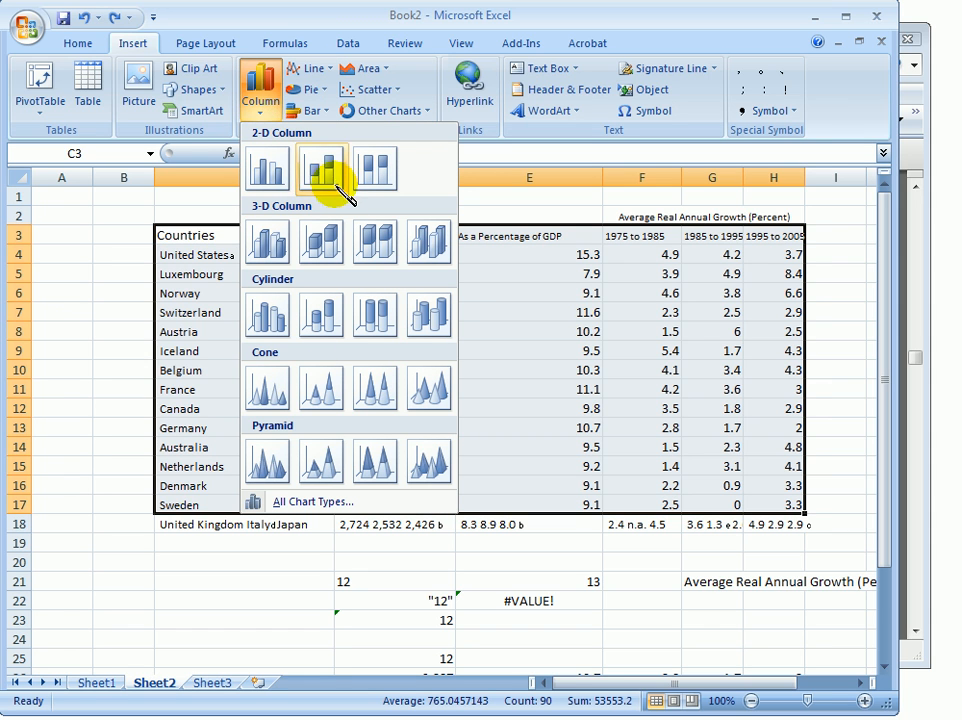
left_click(272, 258)
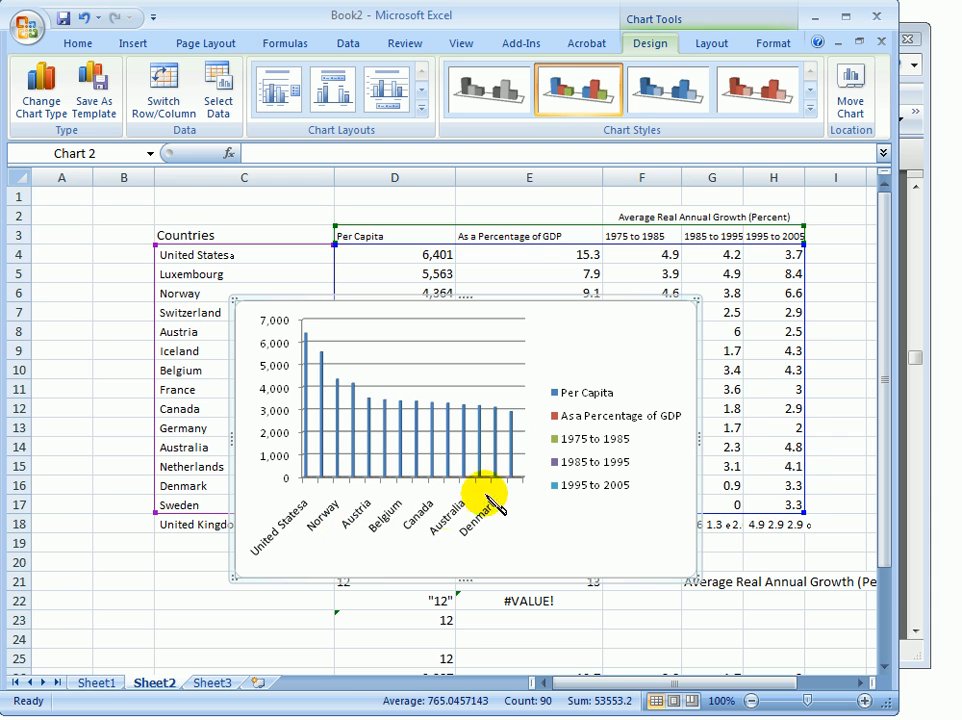
Enlarge the 3-D column chart down to about row 30, and undo both the resizing and the chart insertion
left_click(505, 322)
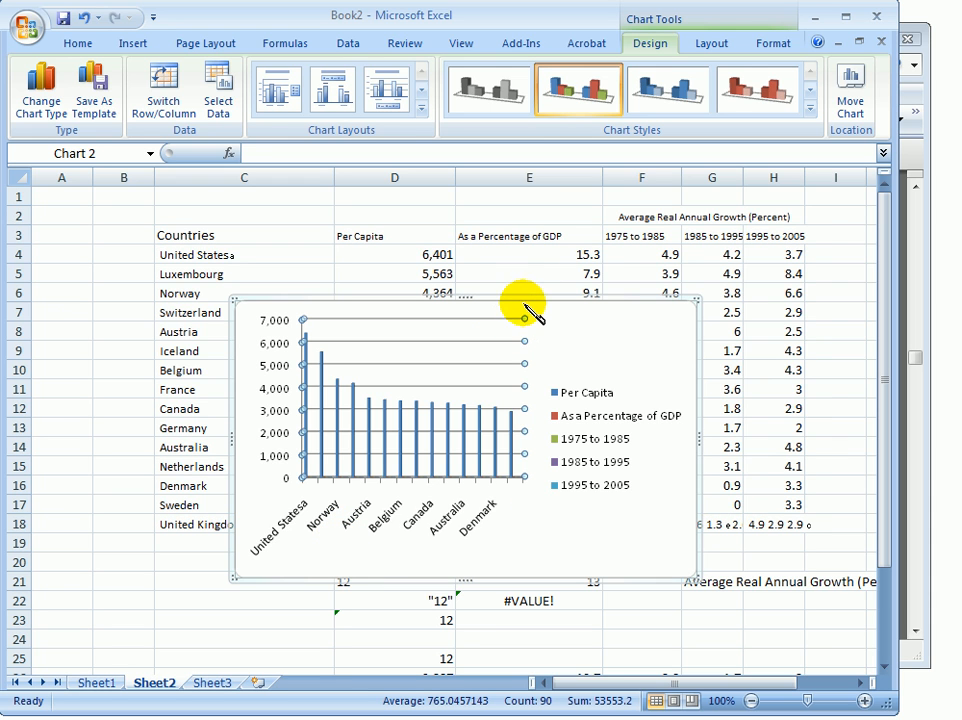
left_click_drag(525, 305, 296, 185)
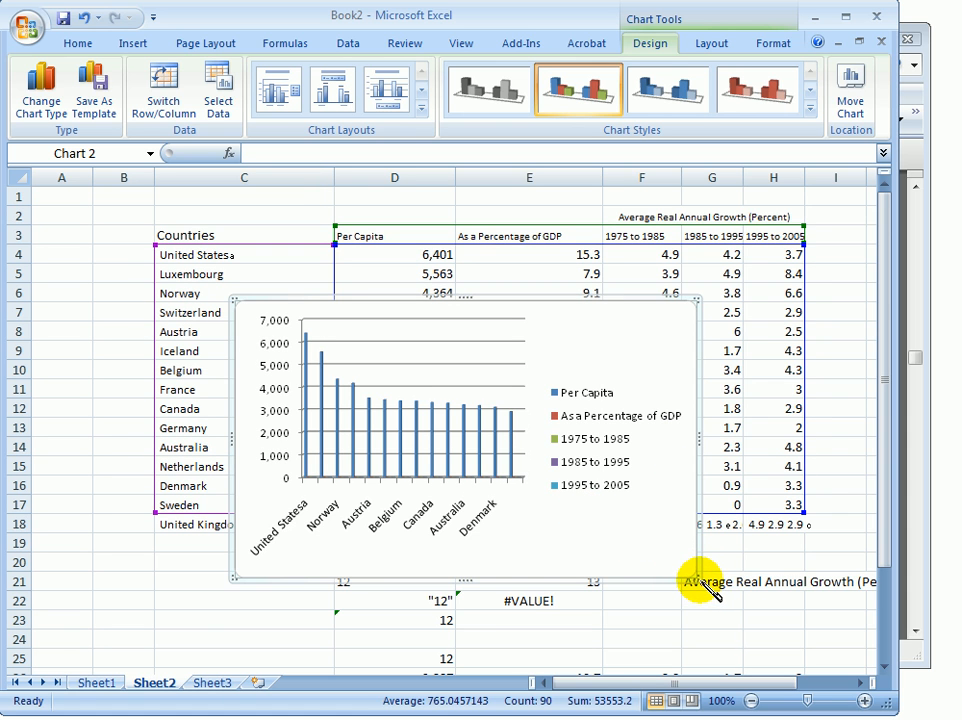
left_click_drag(703, 584, 866, 672)
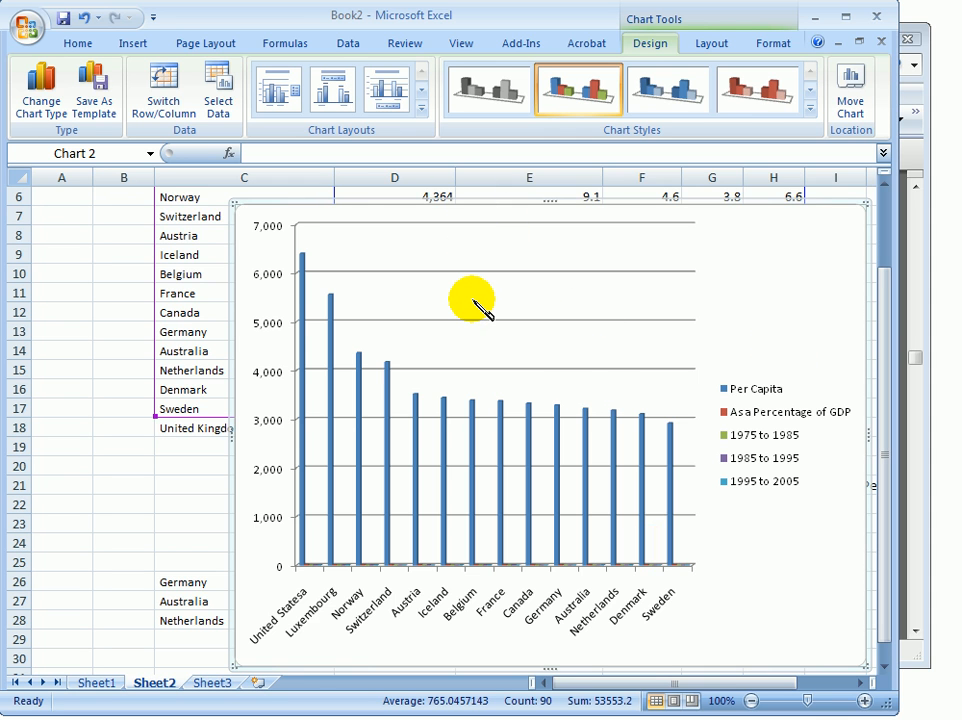
key("ctrl+z")
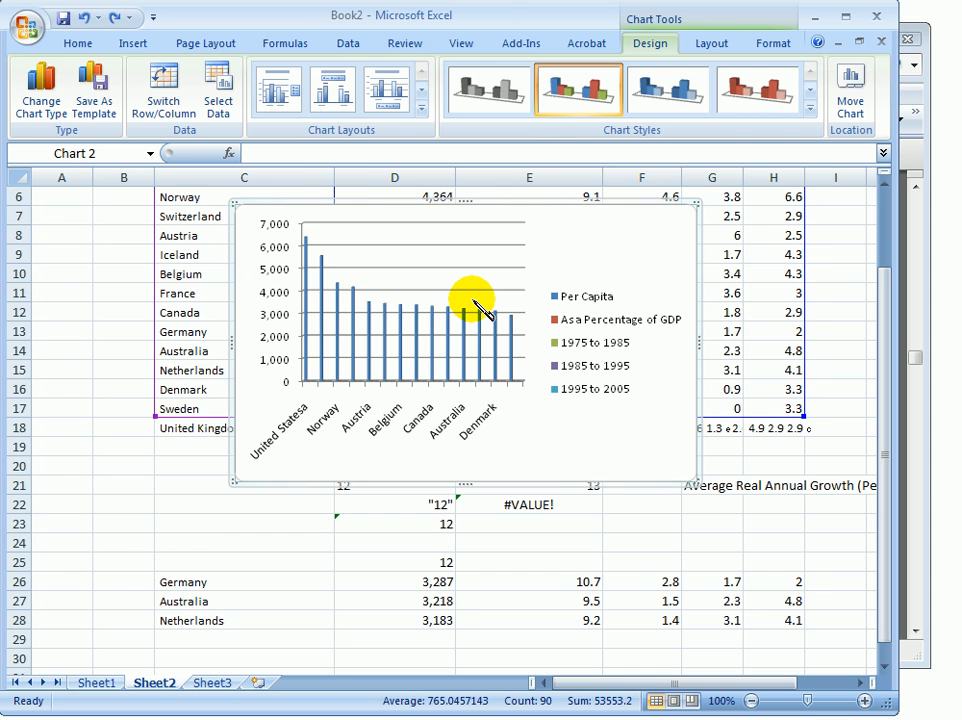
key("ctrl+z")
left_click(372, 462)
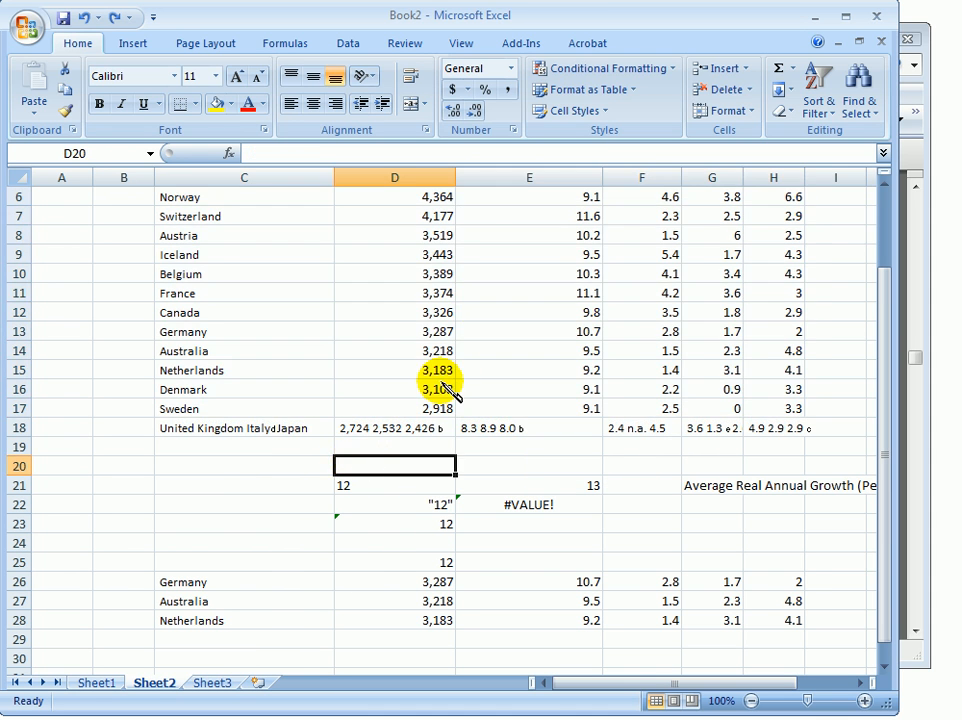
Insert a 3-D clustered column chart from the country names in C4:C17 and the values in E4:H17, leaving out Per Capita
scroll(430, 400, "up", 2)
left_click(418, 267)
left_click(413, 254)
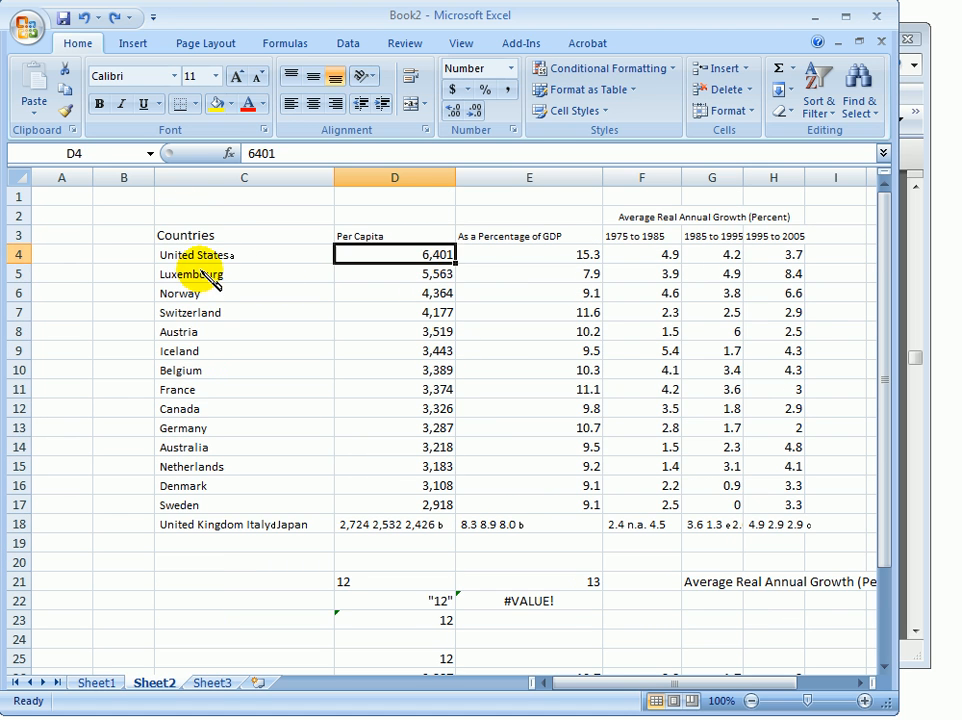
left_click(204, 258)
left_click_drag(207, 279, 243, 258)
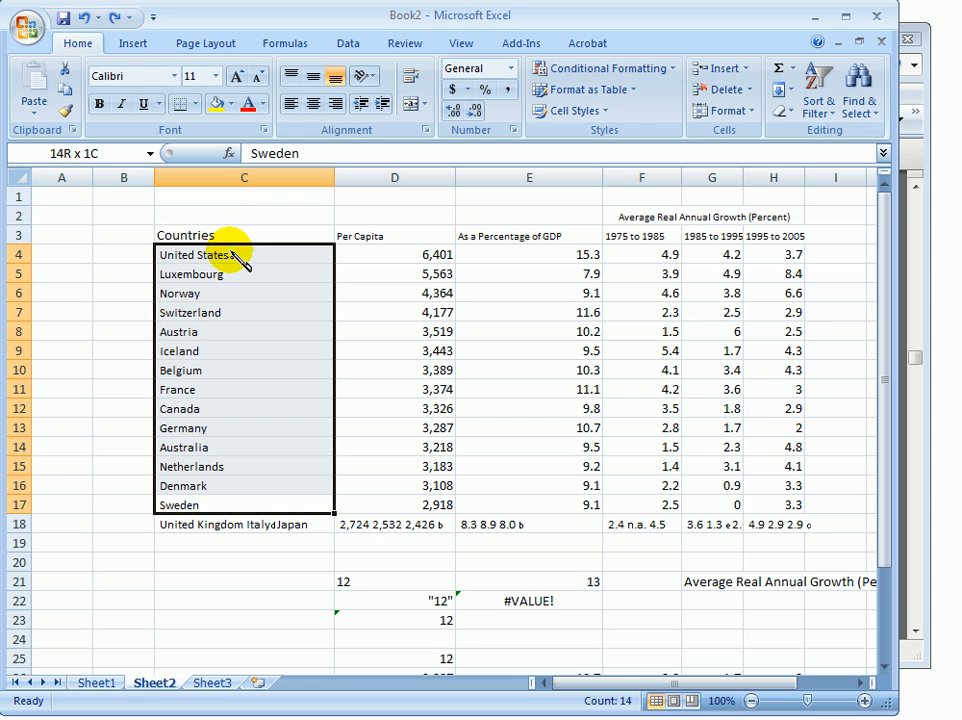
left_click_drag(512, 261, 770, 515, "ctrl")
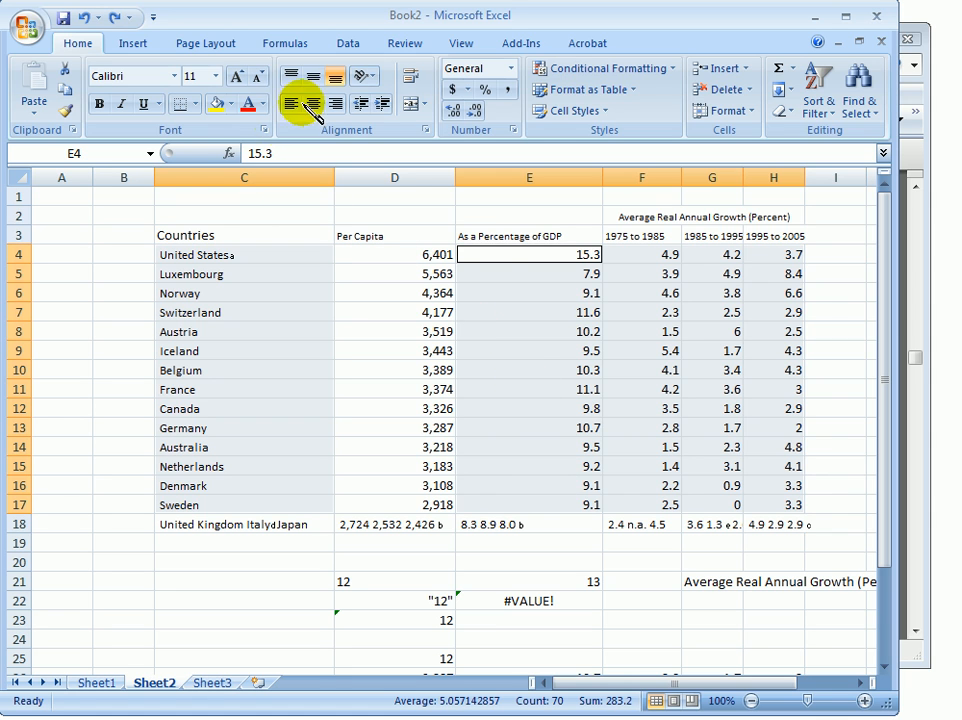
left_click(137, 44)
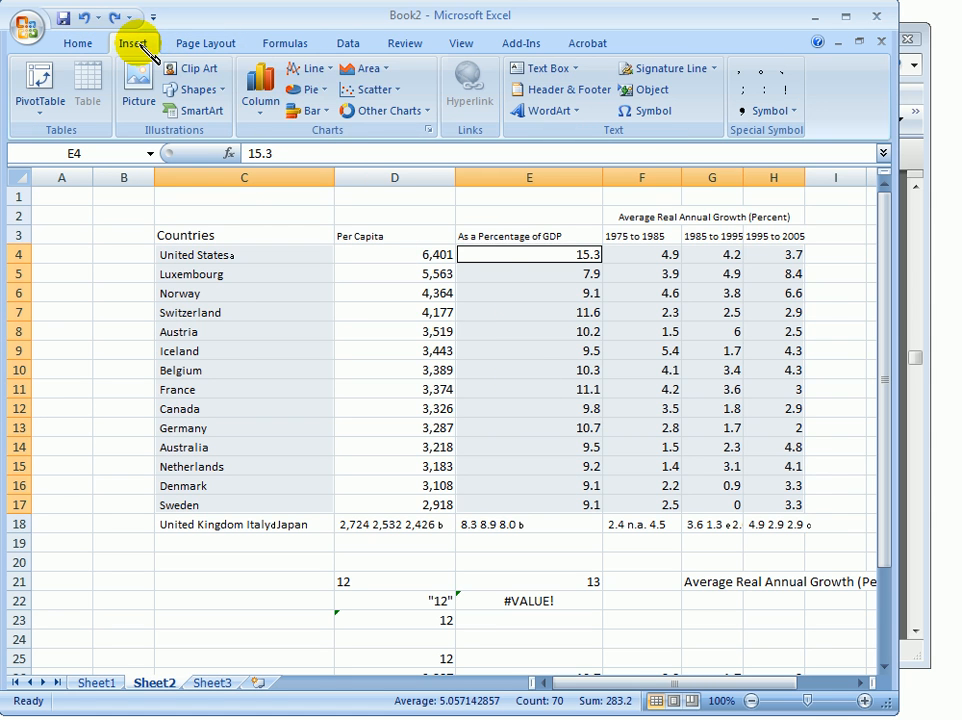
left_click(263, 107)
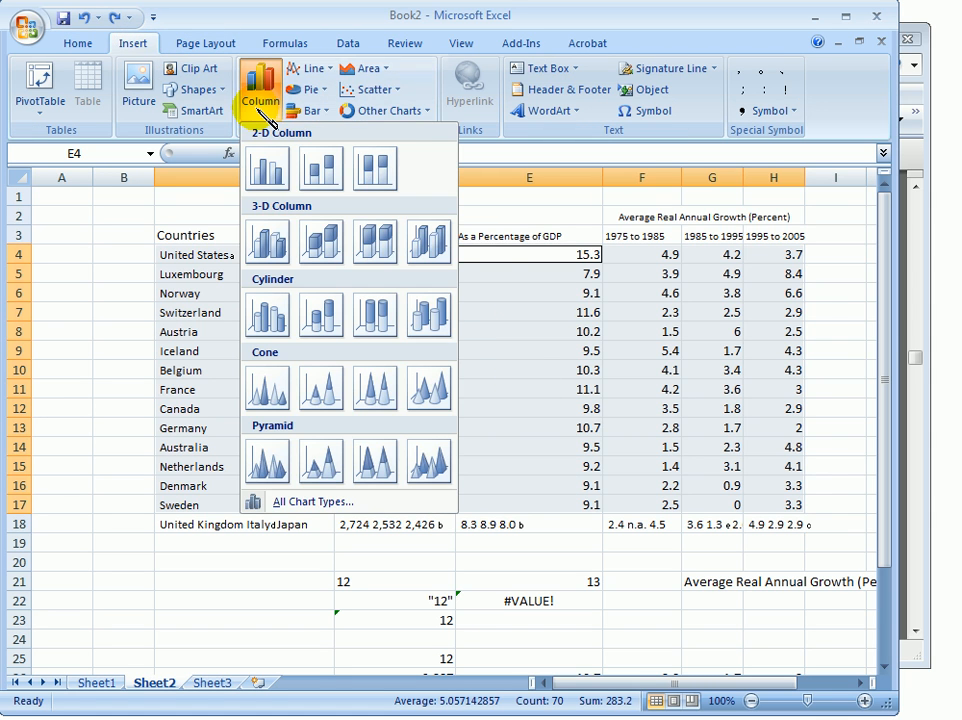
left_click(273, 250)
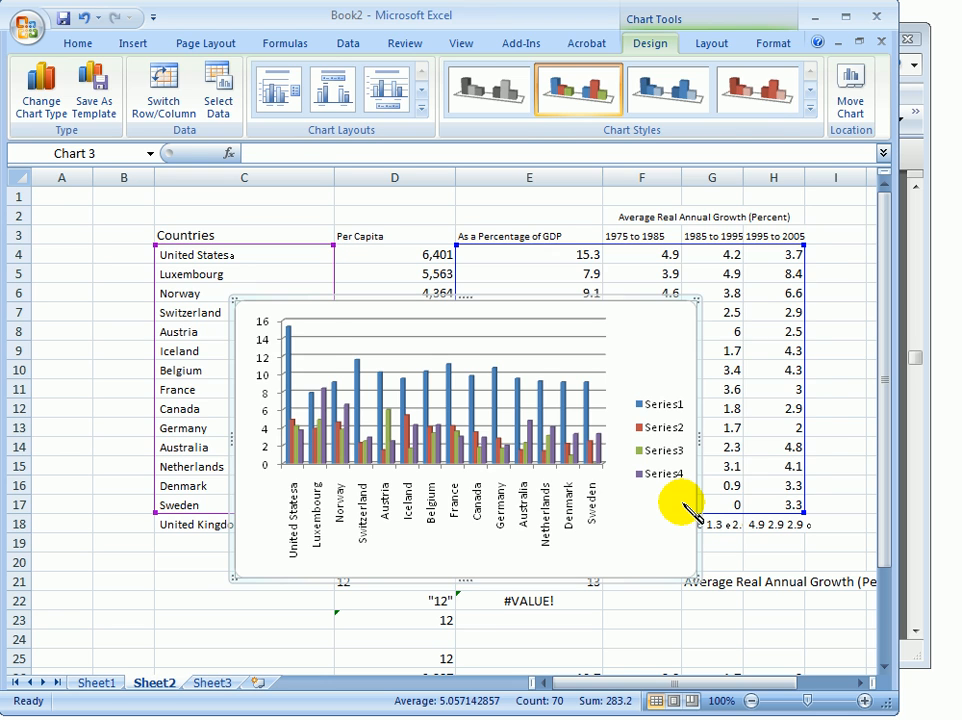
Delete the legend with the generic series names and the whole 3-D column chart
key("Escape")
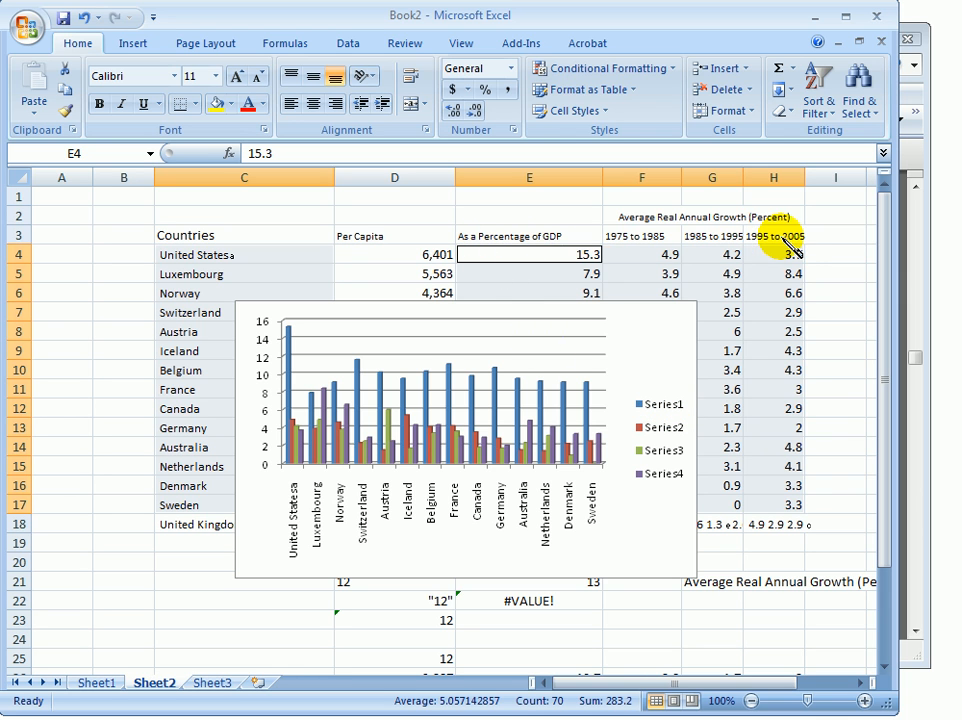
left_click(667, 401)
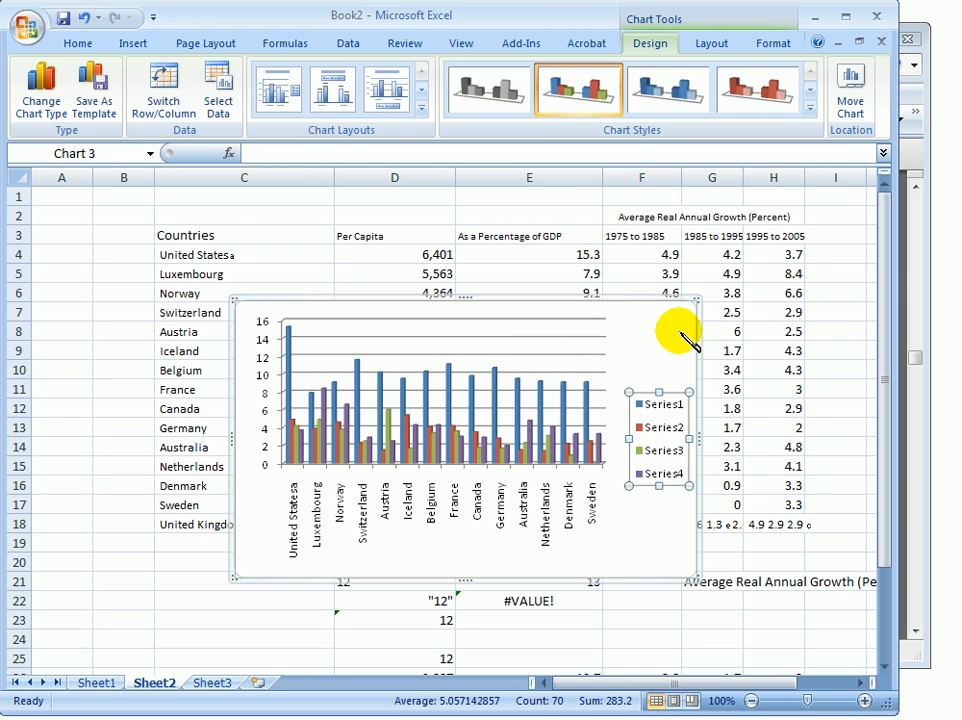
key("Delete")
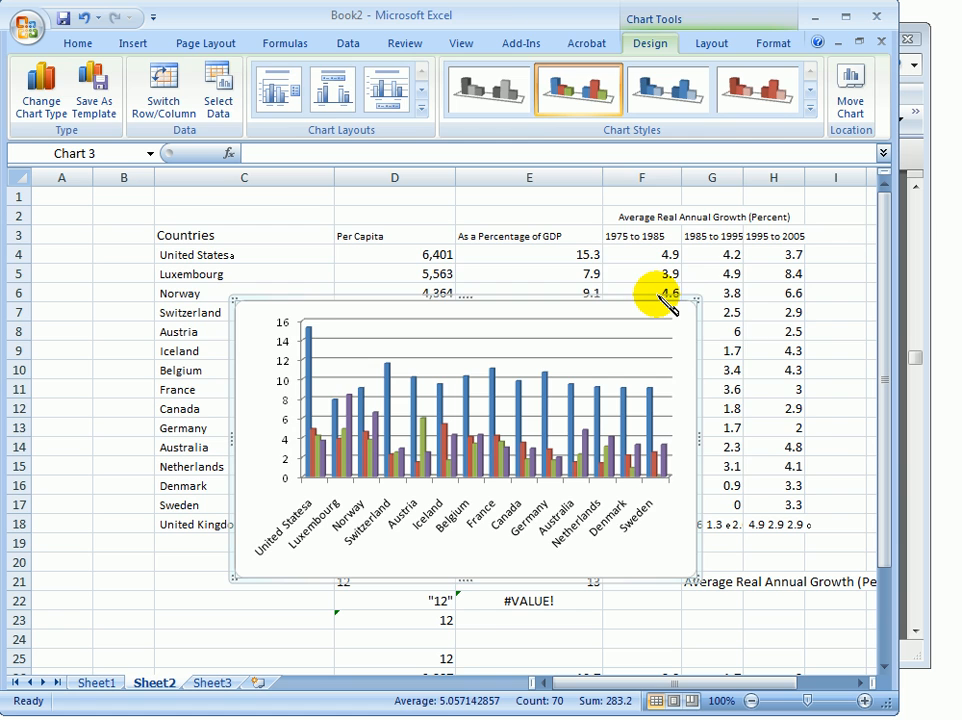
key("Delete")
left_click(518, 294)
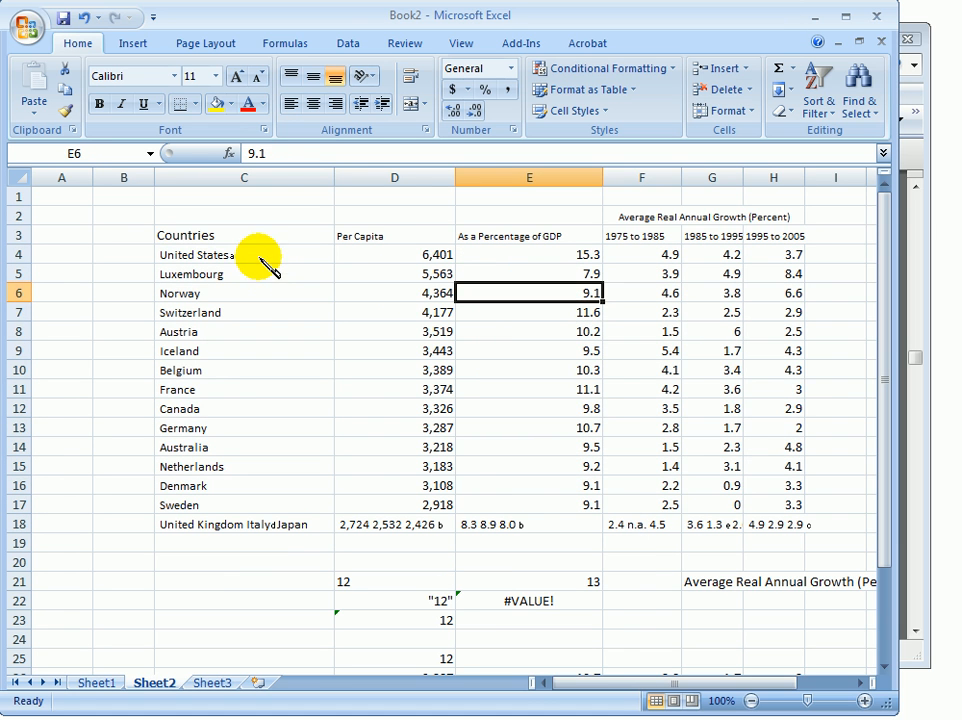
Insert a stacked cylinder chart from C3:C17 and E3:H17, including the header row and leaving out Per Capita
left_click_drag(252, 240, 236, 505)
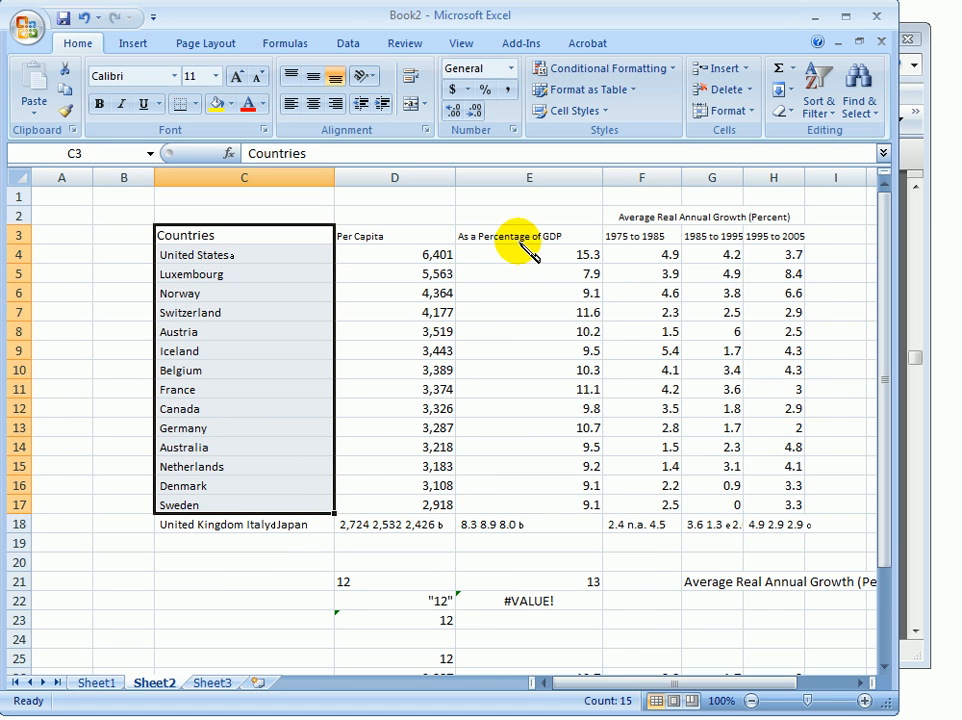
left_click_drag(518, 240, 764, 505)
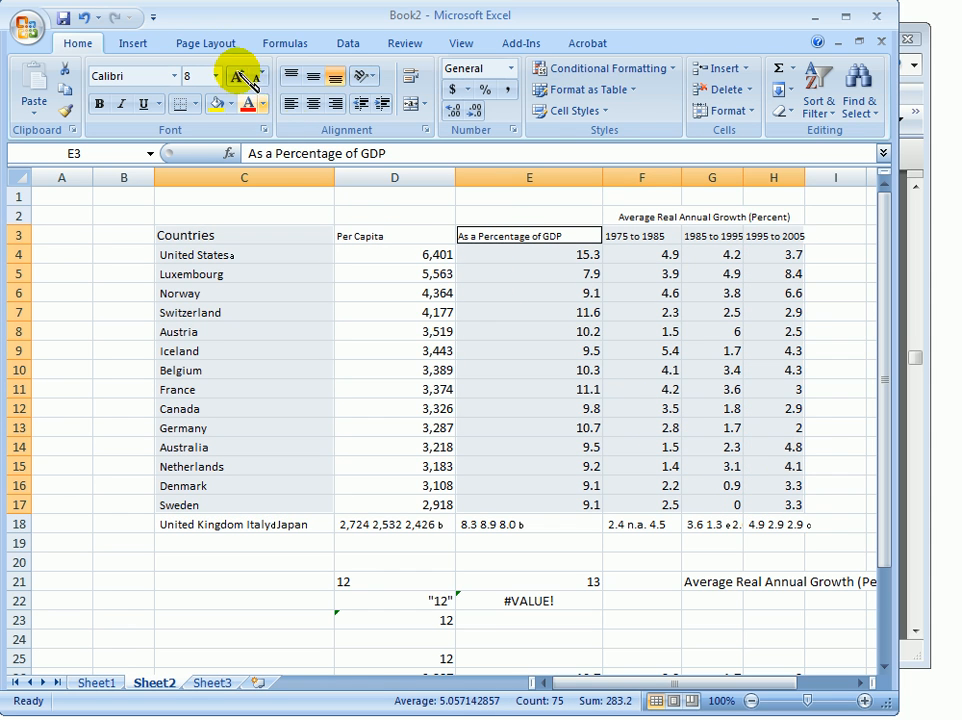
left_click(133, 43)
left_click(266, 118)
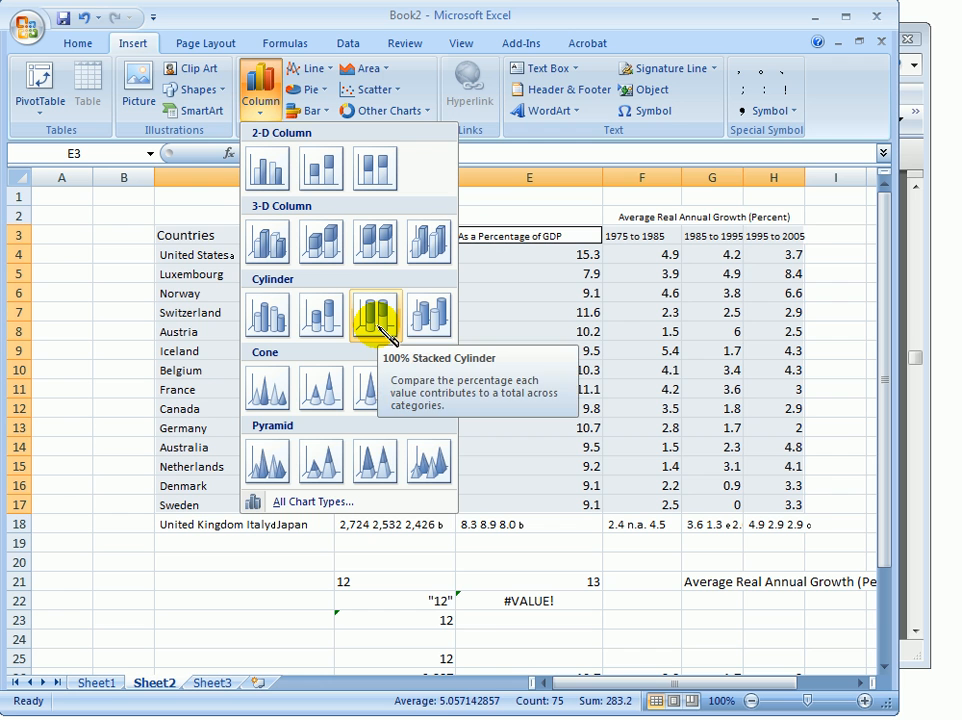
left_click(336, 325)
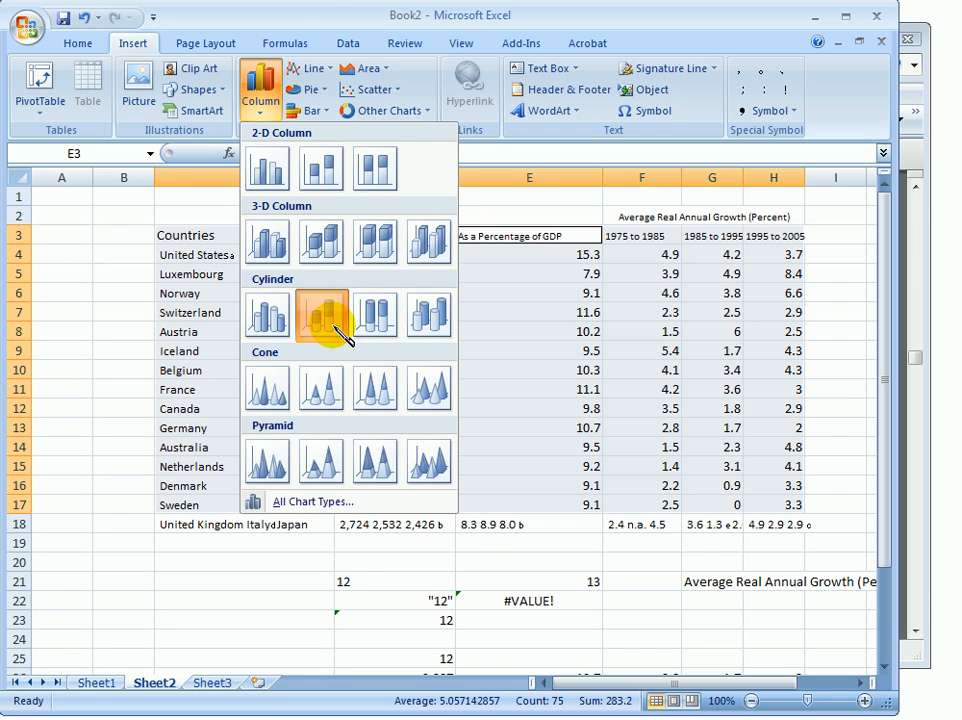